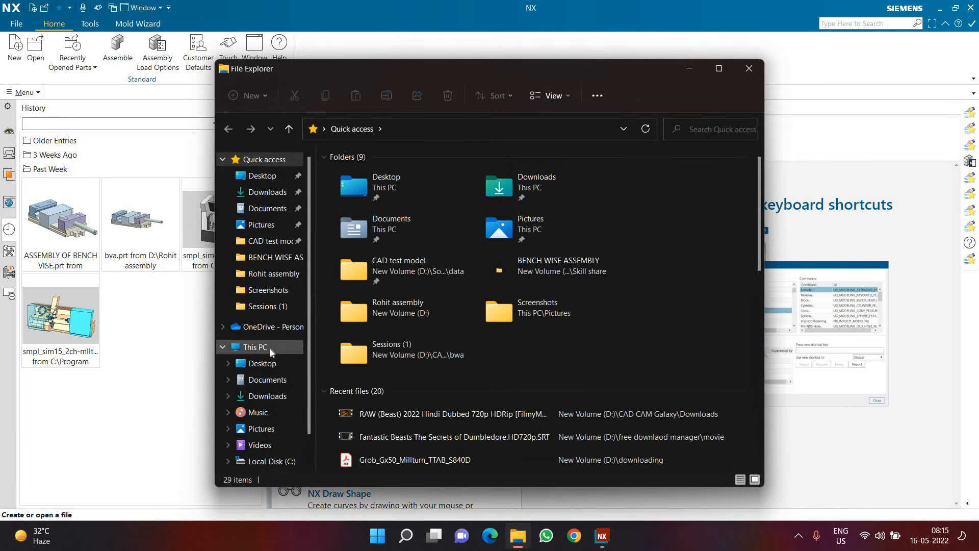
# Step: In File Explorer, create a folder named Lib on New Volume (D:)
pyautogui.click(270, 348)
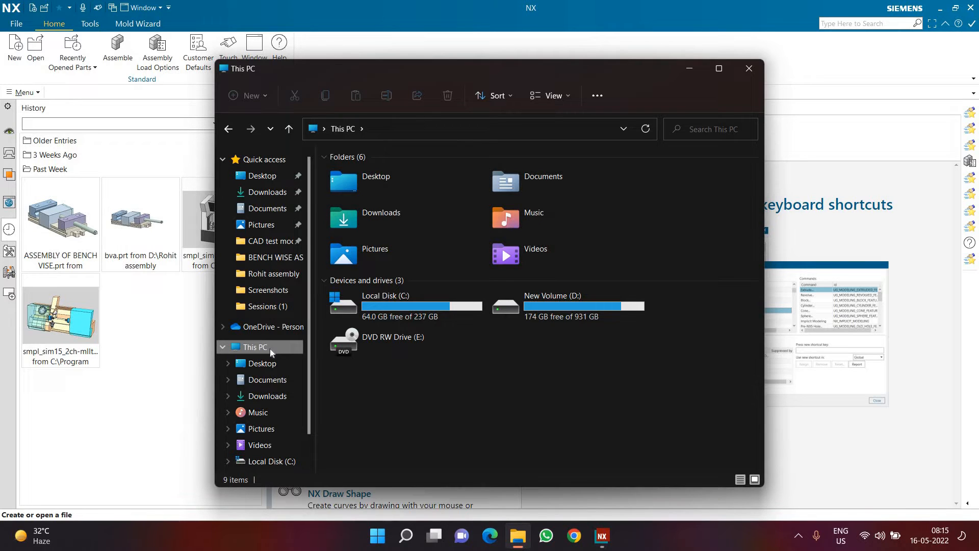
pyautogui.doubleClick(565, 320)
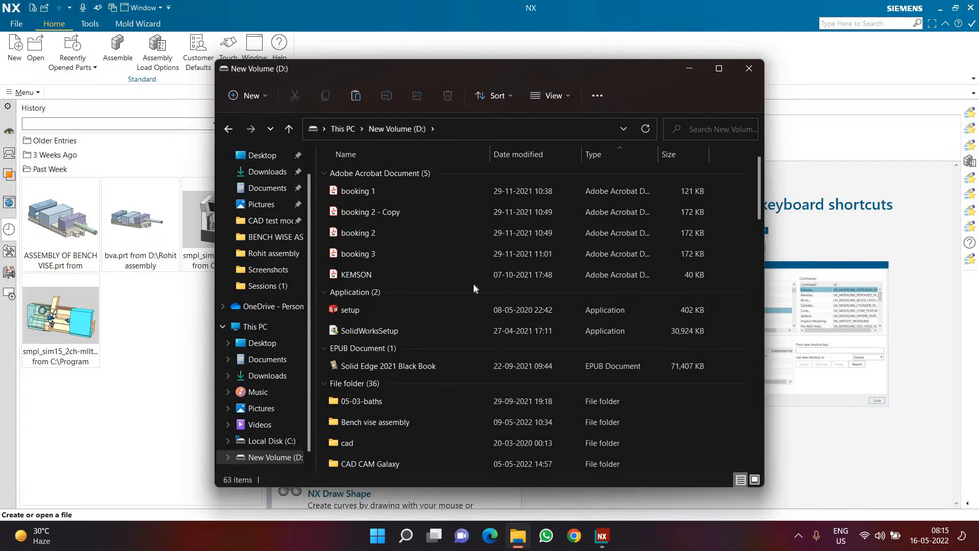
pyautogui.hotkey('ctrl', 'shift', 'n')
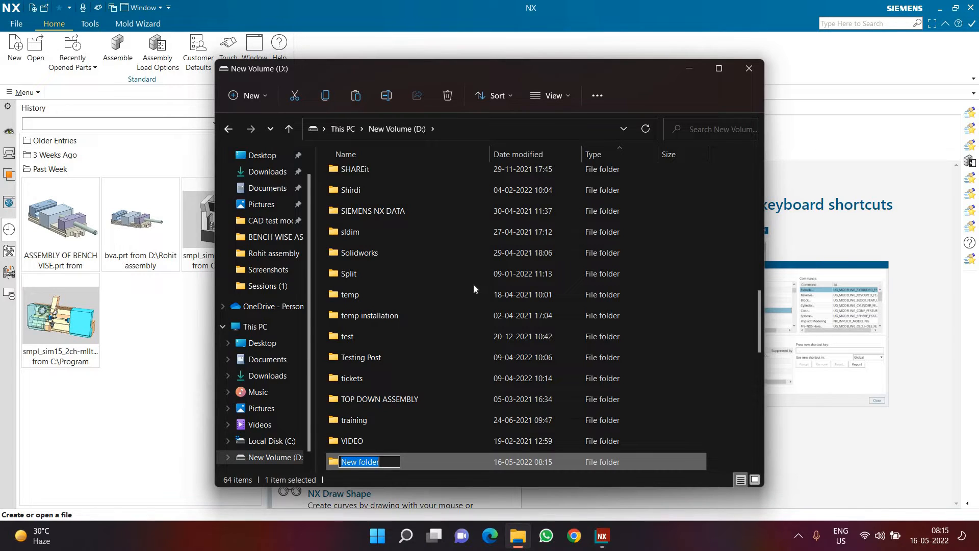
pyautogui.write('Lib')
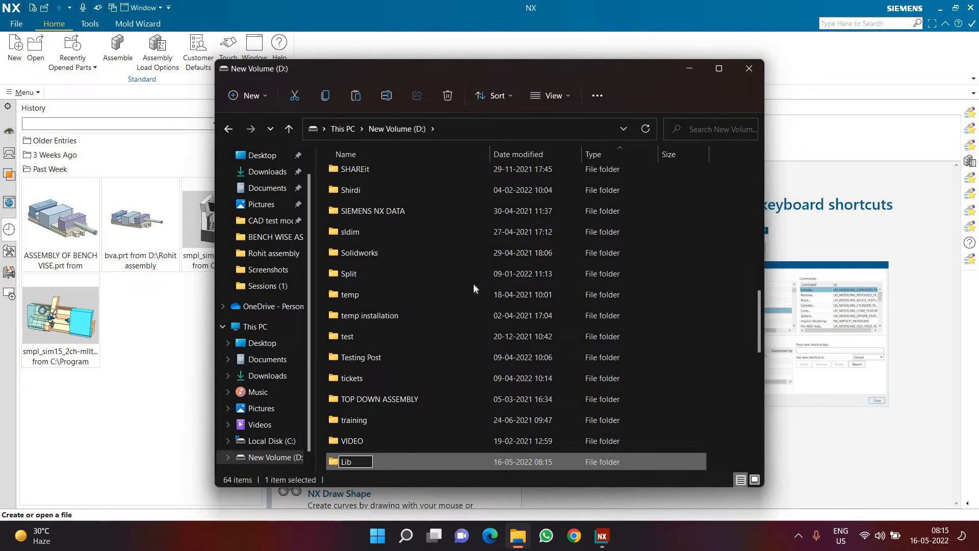
pyautogui.press('Return')
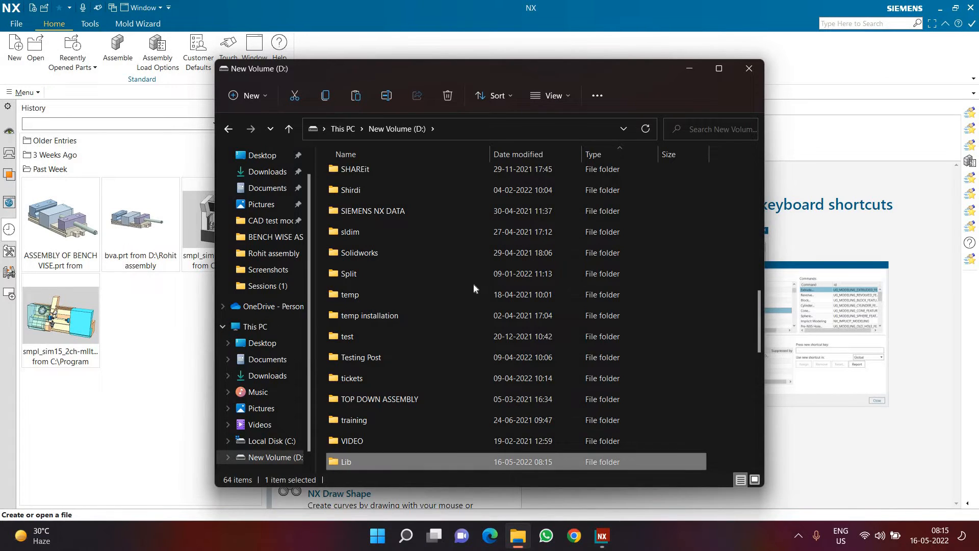
# Step: Create a subfolder named "guide pin" inside the Lib folder and open it
pyautogui.doubleClick(419, 459)
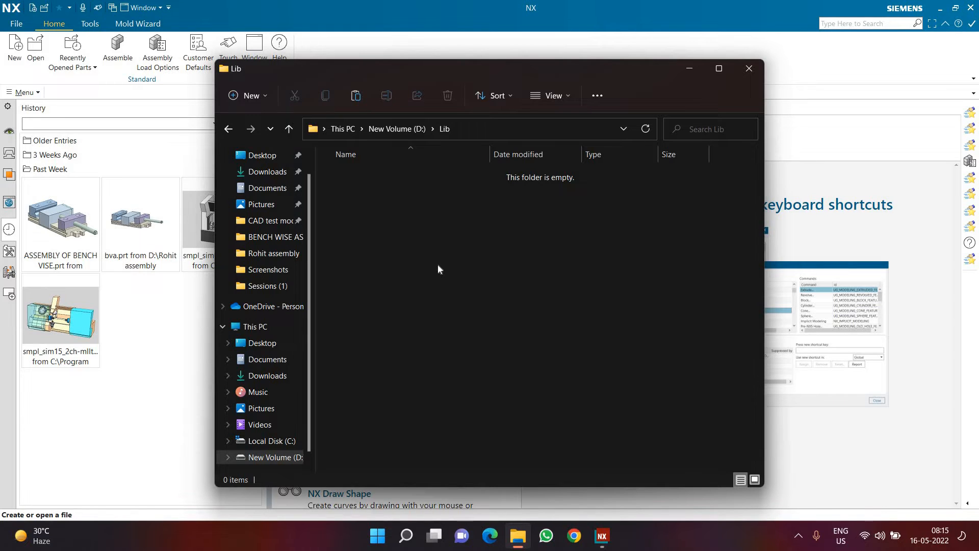
pyautogui.hotkey('ctrl', 'shift', 'n')
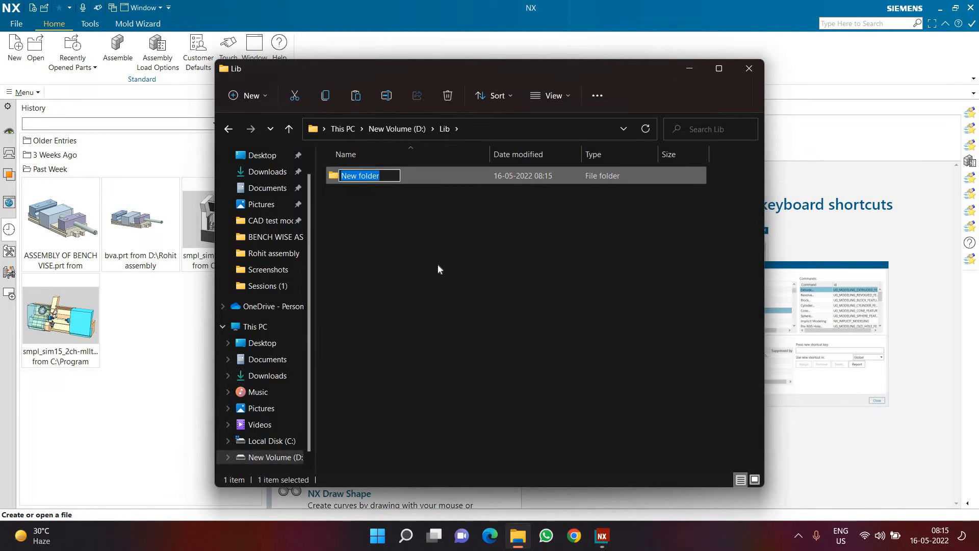
pyautogui.write('gu')
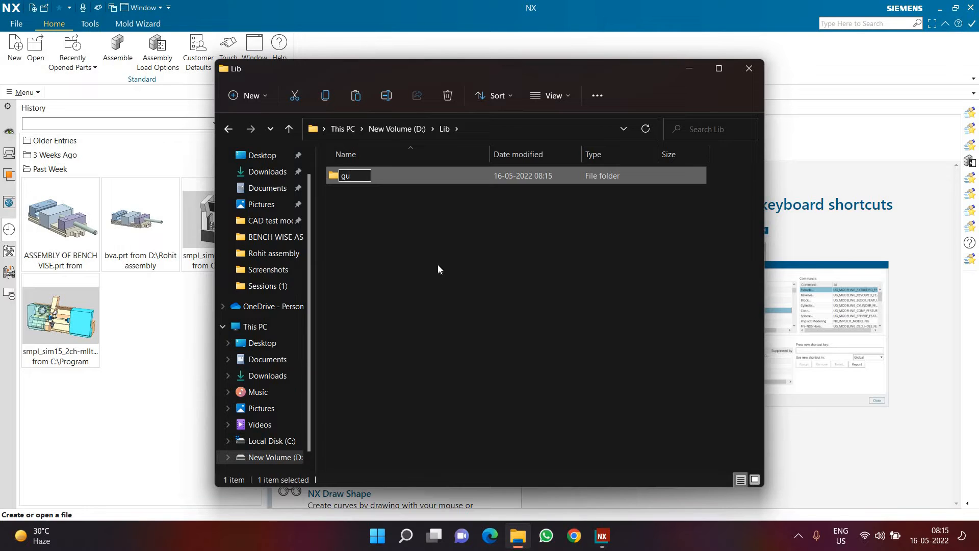
pyautogui.write('ide pin')
pyautogui.press('Return')
pyautogui.press('Return')
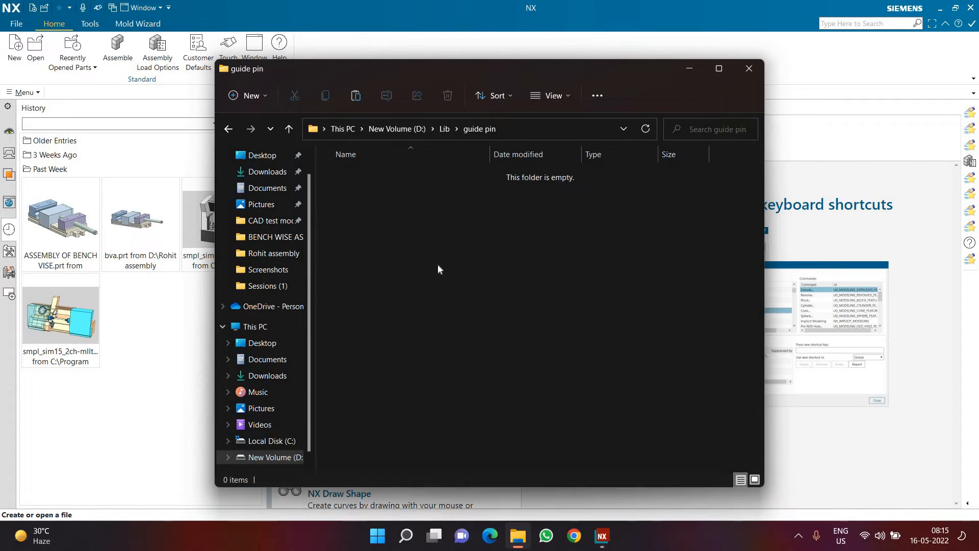
# Step: Return to the Lib folder, add a second subfolder named "bush" and close the File Explorer window
pyautogui.press('BackSpace')
pyautogui.hotkey('ctrl', 'shift', 'n')
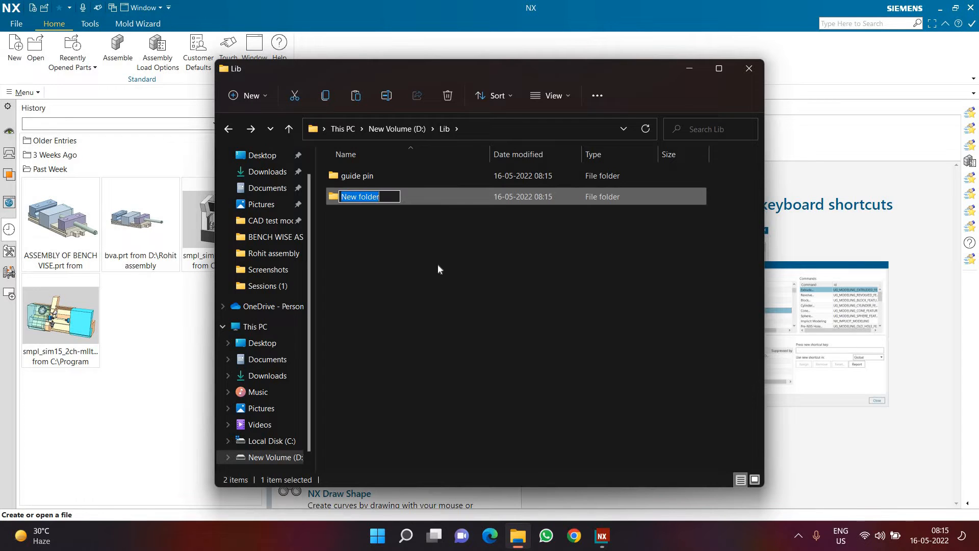
pyautogui.press('BackSpace')
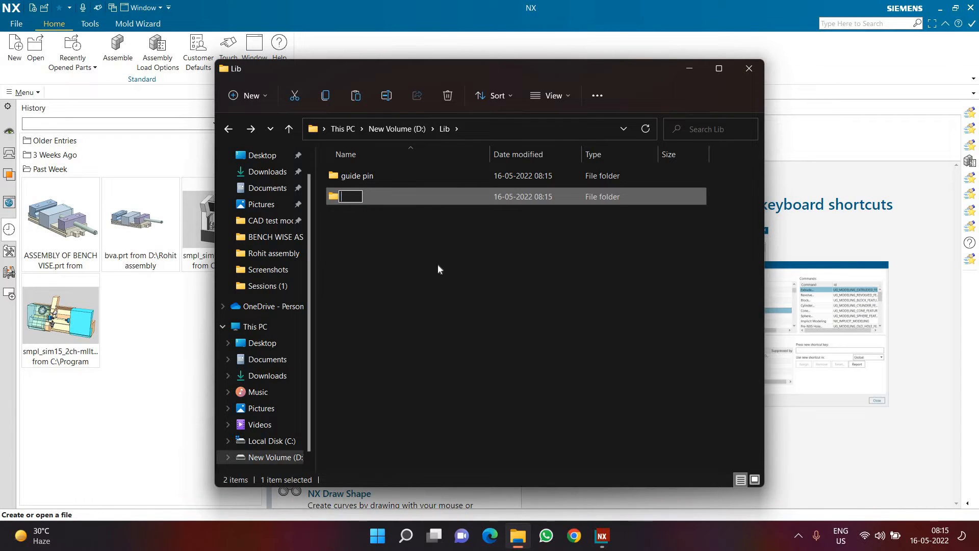
pyautogui.write('bush')
pyautogui.press('Return')
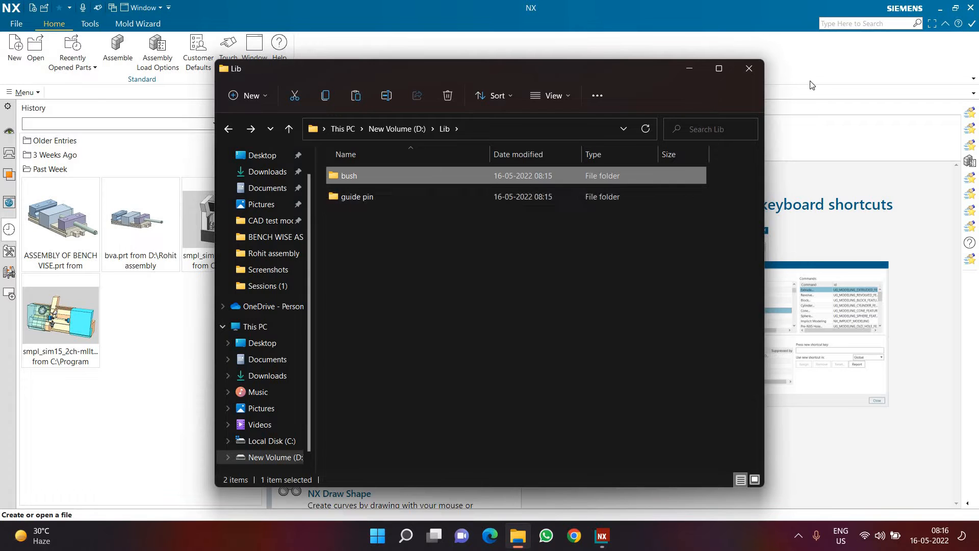
pyautogui.click(754, 70)
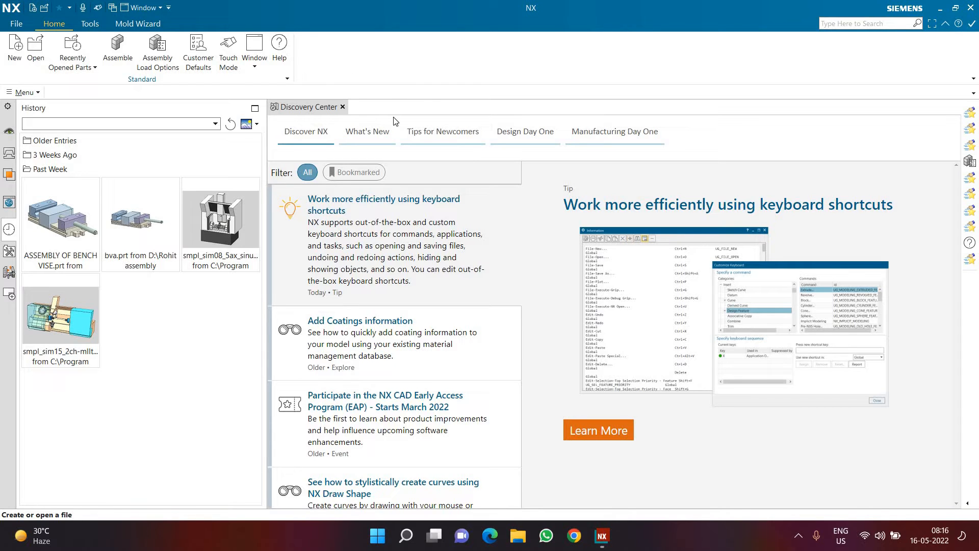
# Step: Start a new millimetre Model file in NX and set its storage folder to D:\Lib
pyautogui.click(17, 59)
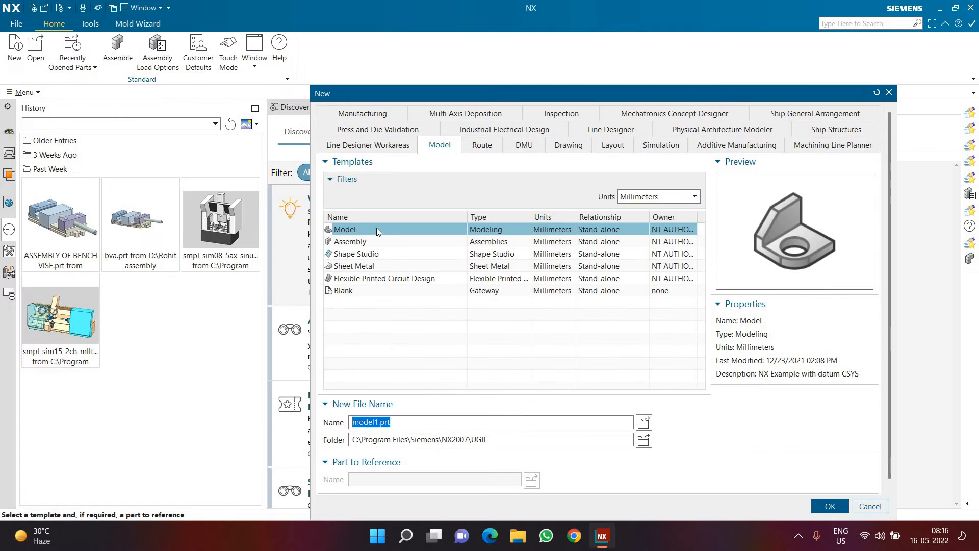
pyautogui.click(644, 440)
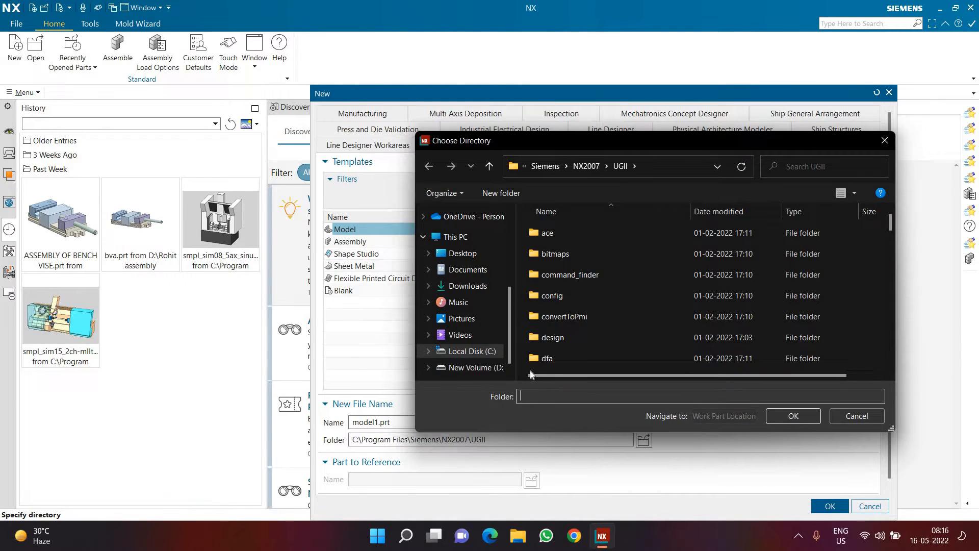
pyautogui.click(474, 367)
pyautogui.scroll(-6, 570, 349)
pyautogui.scroll(-3, 570, 344)
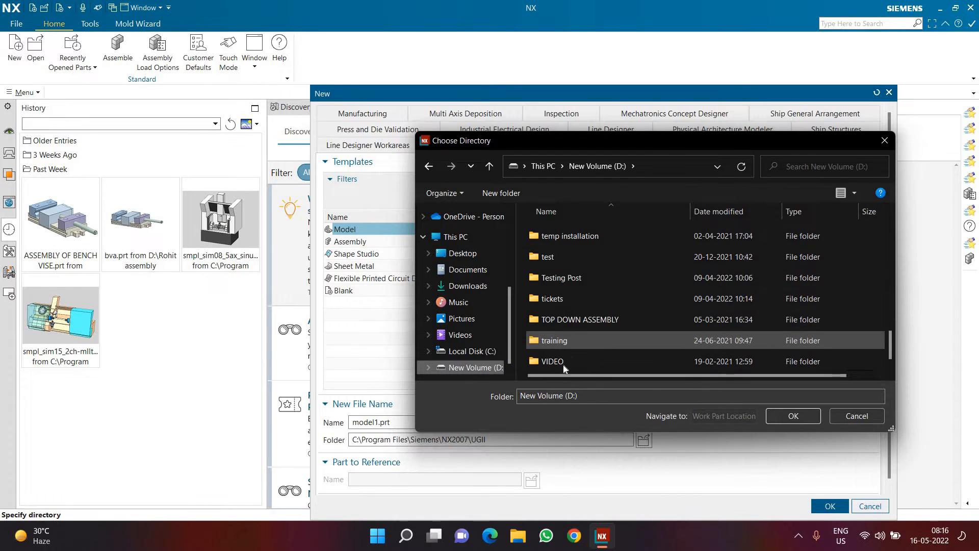
pyautogui.click(560, 281)
pyautogui.scroll(9, 561, 270)
pyautogui.click(560, 236)
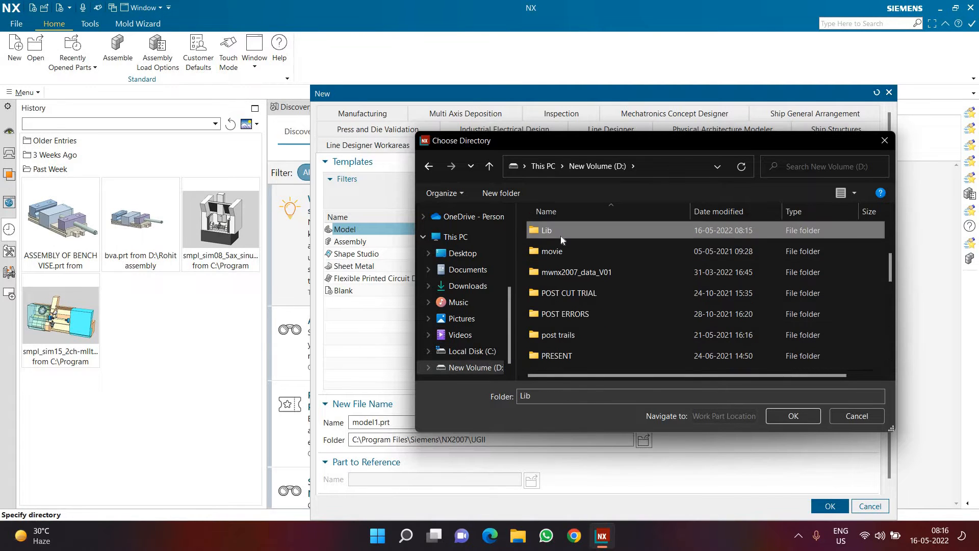
pyautogui.doubleClick(561, 235)
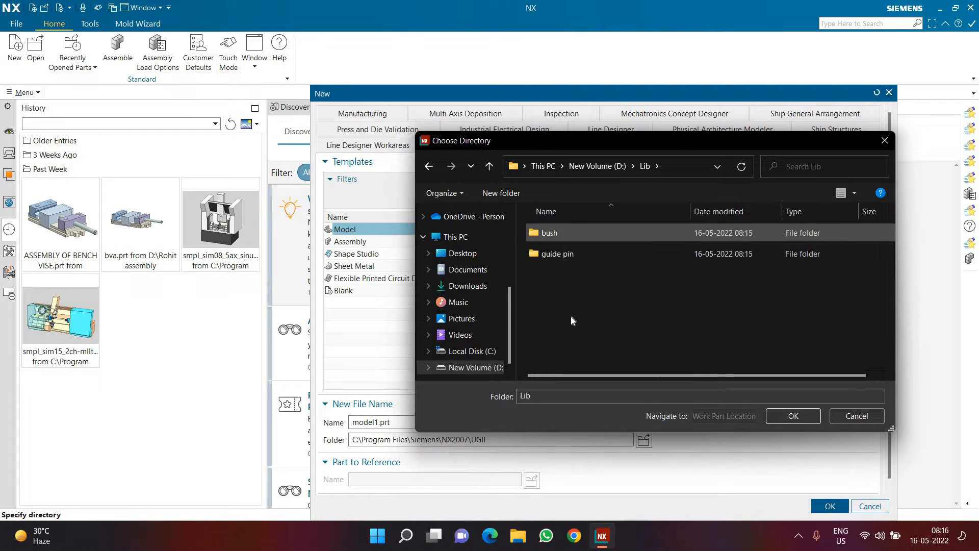
pyautogui.click(799, 416)
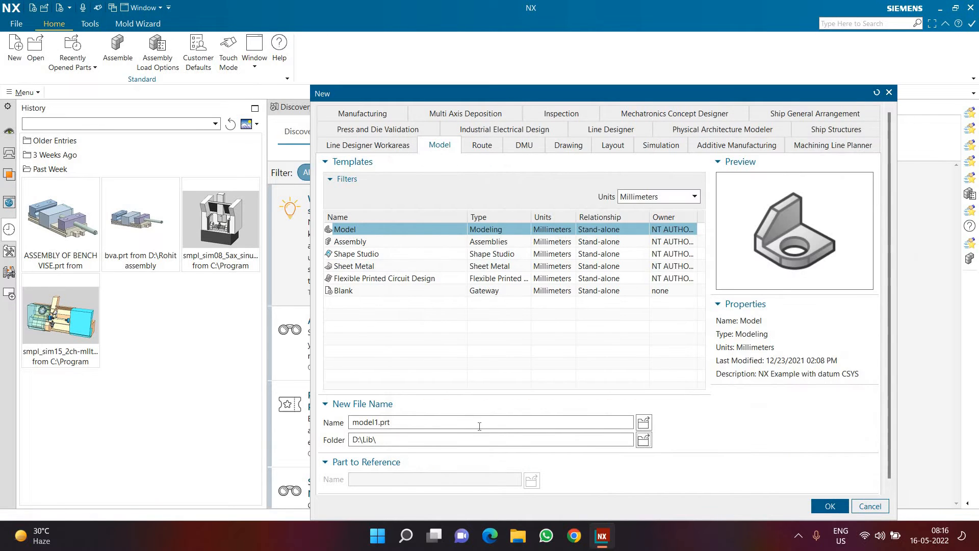
# Step: Name the new part file "direct" and create it
pyautogui.doubleClick(479, 427)
pyautogui.write('direct')
pyautogui.press('Return')
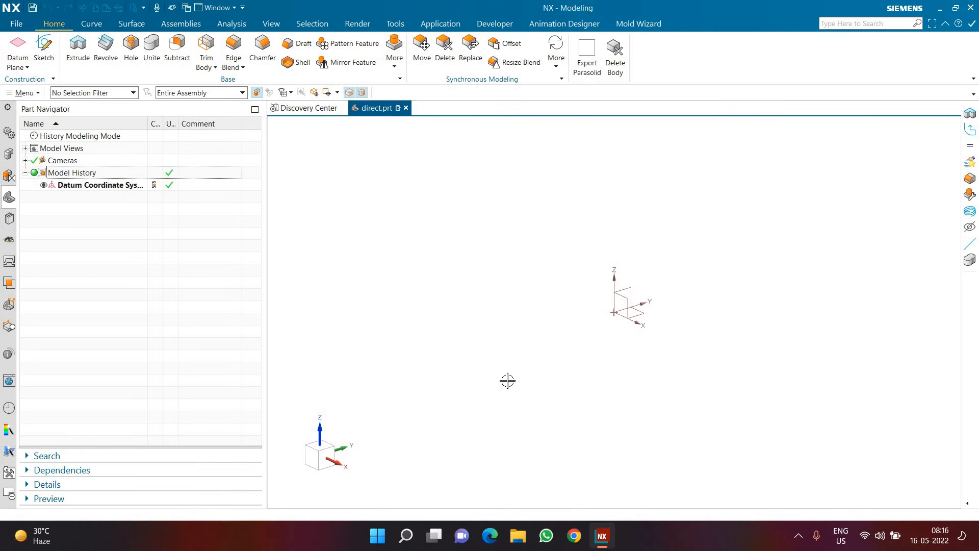
pyautogui.click(44, 51)
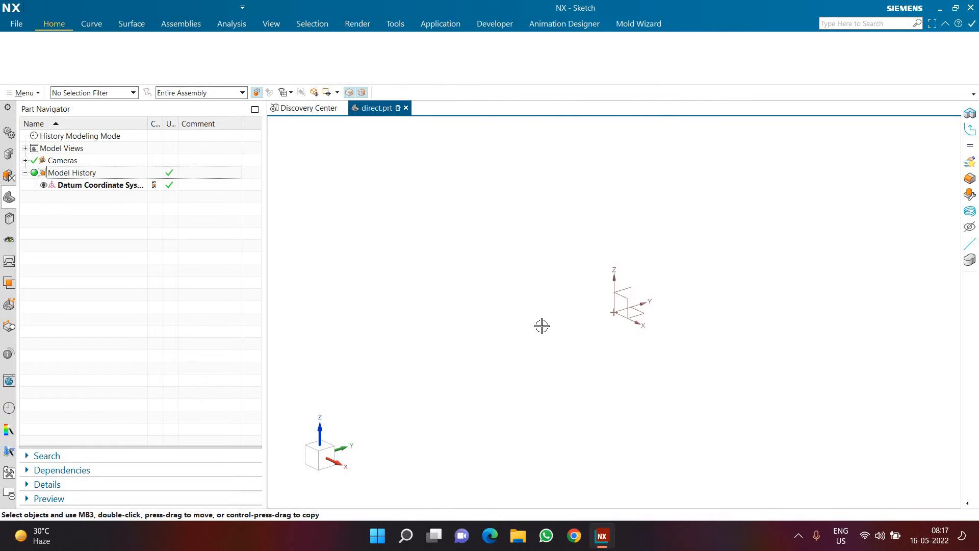
pyautogui.middleClick(494, 326)
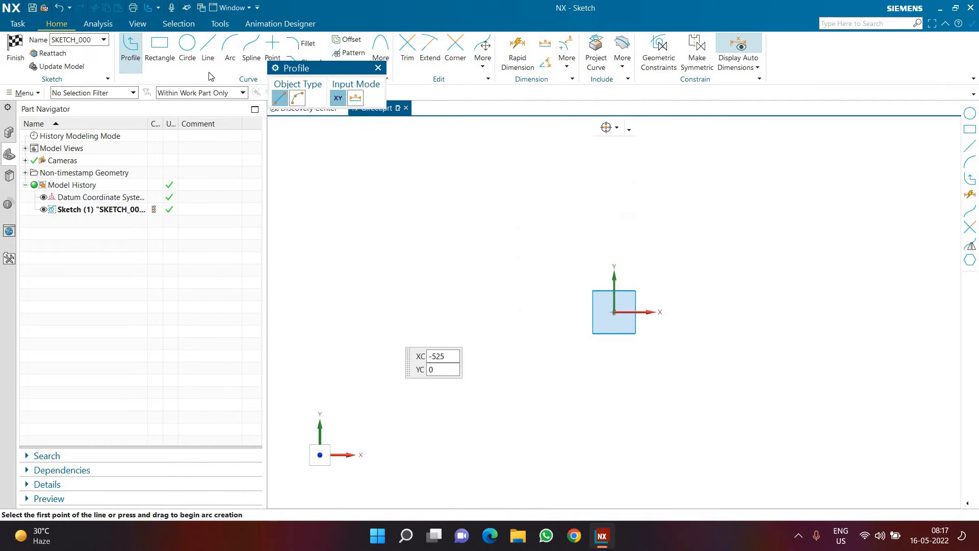
pyautogui.click(16, 51)
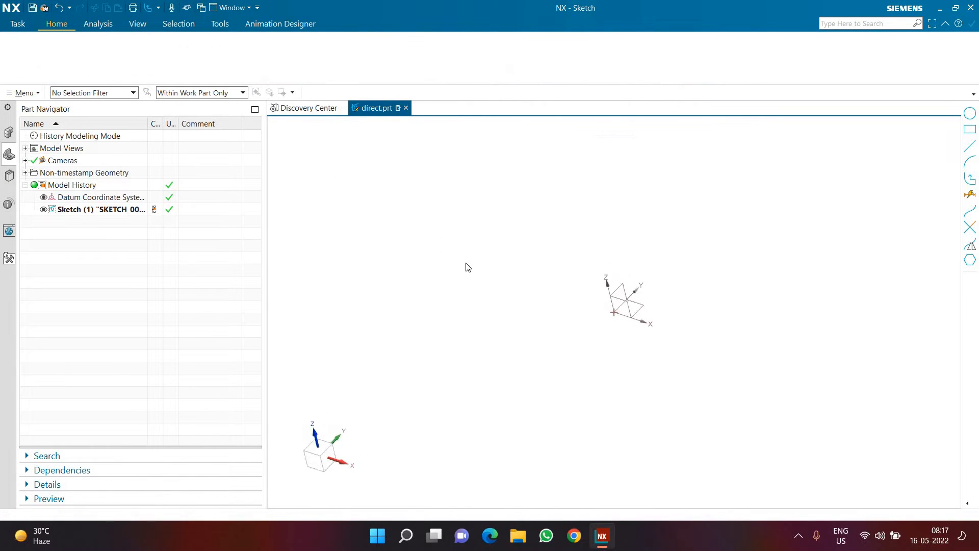
pyautogui.rightClick(108, 199)
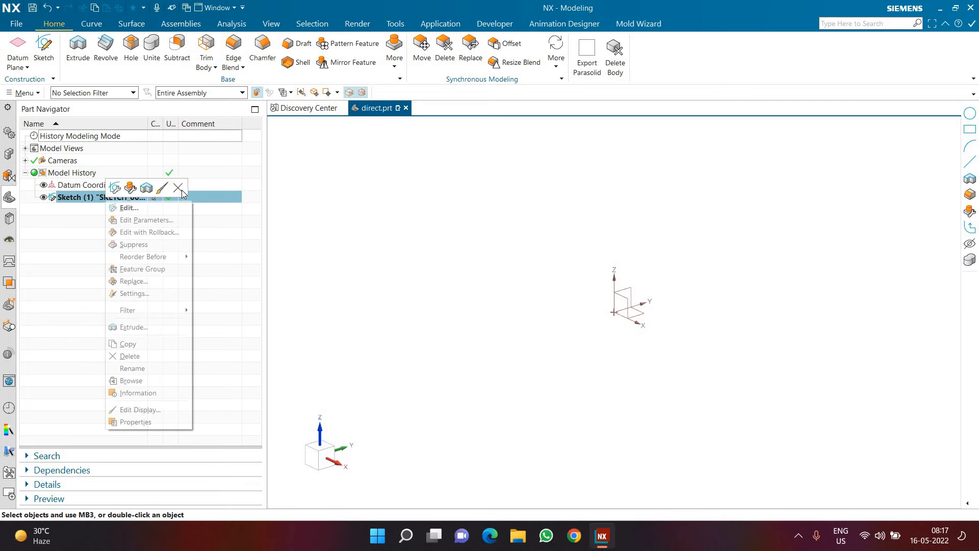
pyautogui.click(178, 188)
# Step: Sketch a circle of diameter 200 mm centred on the origin of the default XY plane and finish the sketch
pyautogui.click(44, 51)
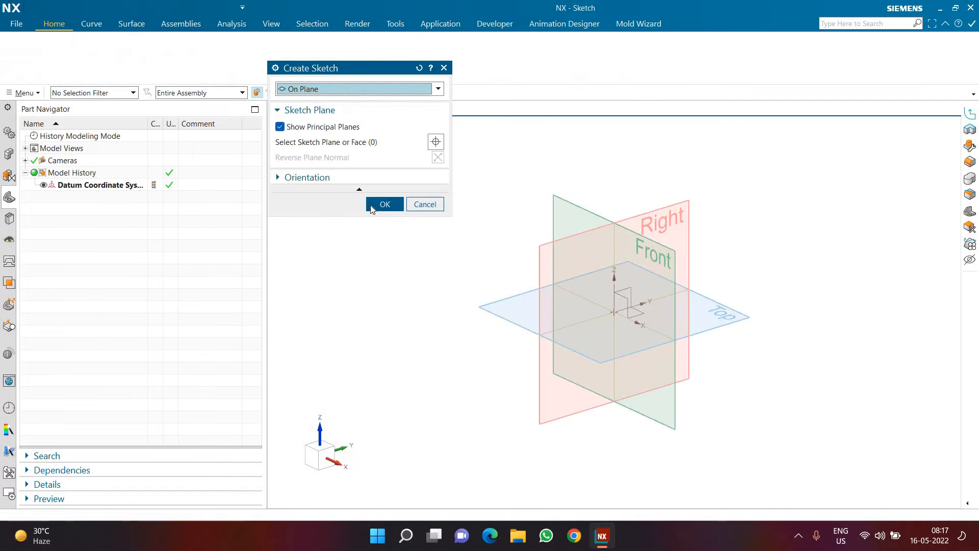
pyautogui.click(384, 204)
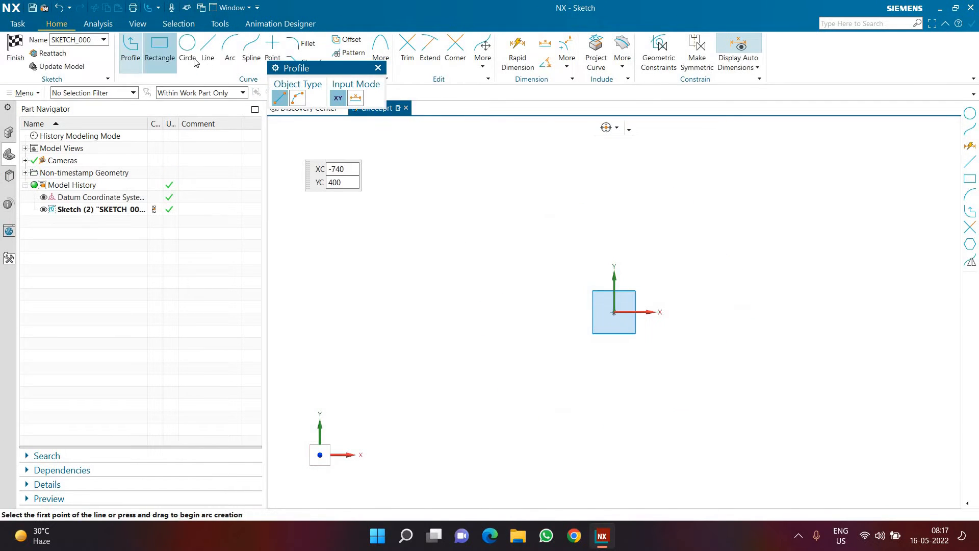
pyautogui.click(194, 60)
pyautogui.click(614, 312)
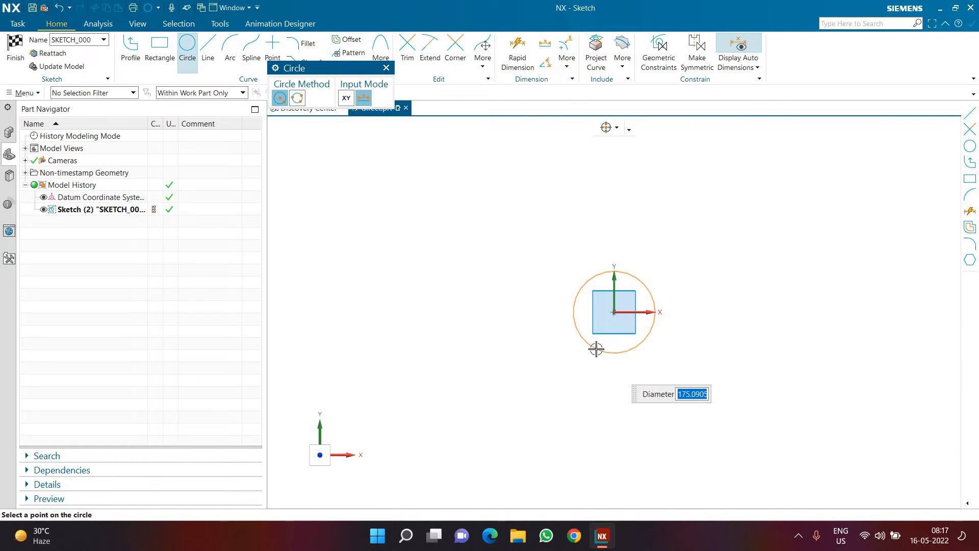
pyautogui.write('200')
pyautogui.press('Return')
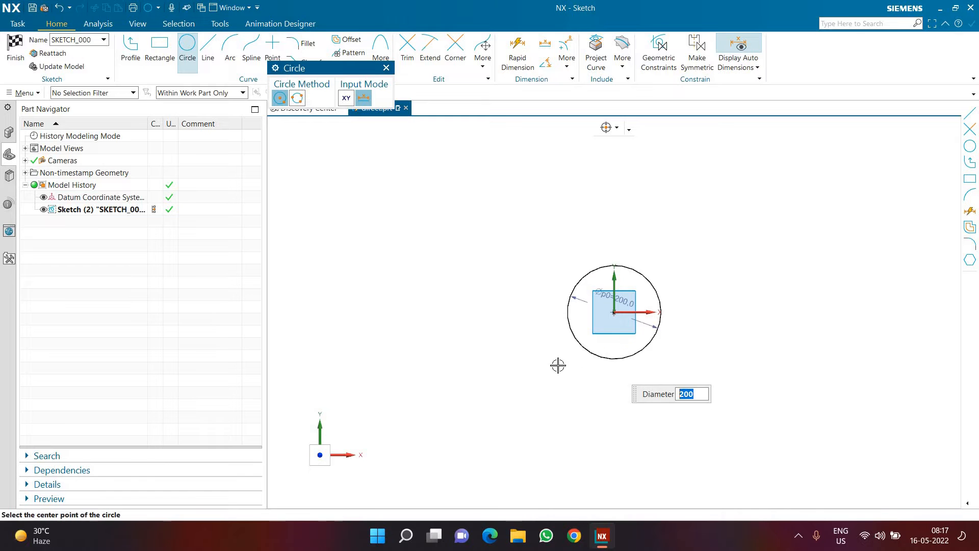
pyautogui.press('Escape')
pyautogui.hotkey('ctrl', 'q')
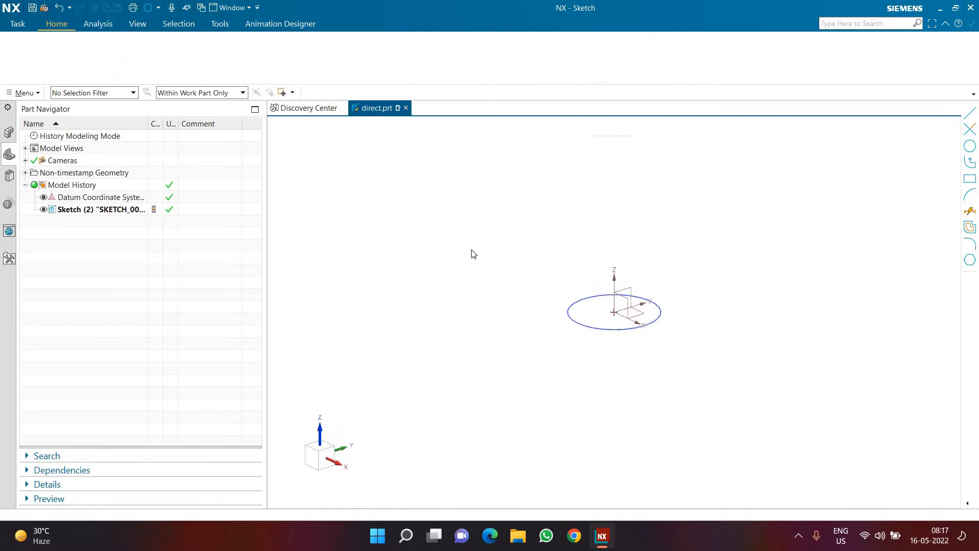
# Step: Extrude the circle 250 mm into a solid cylinder and save the part
pyautogui.press('x')
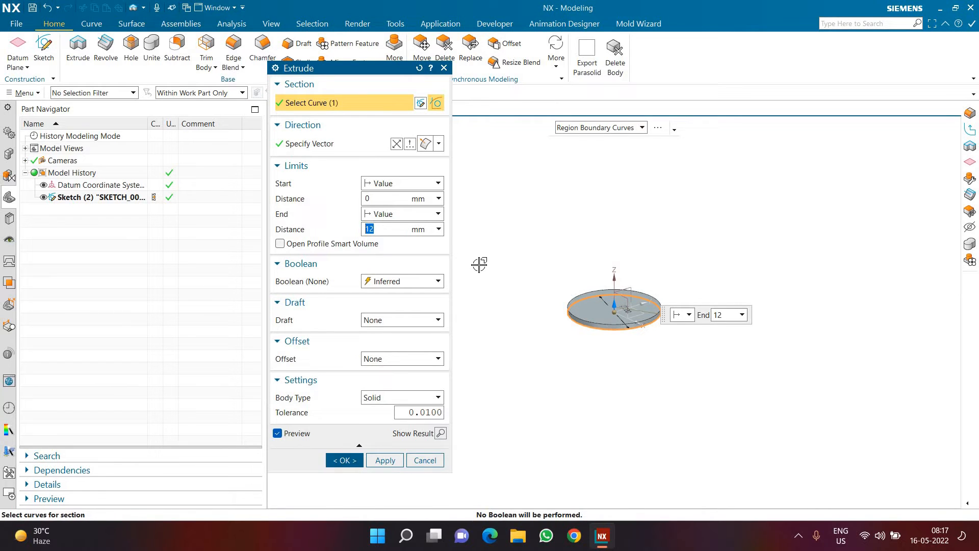
pyautogui.write('250')
pyautogui.press('Return')
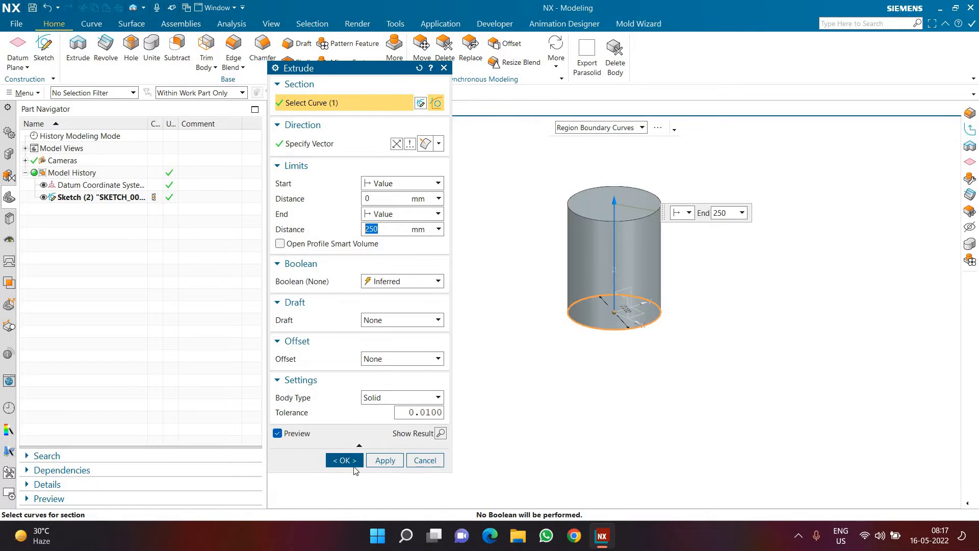
pyautogui.click(344, 461)
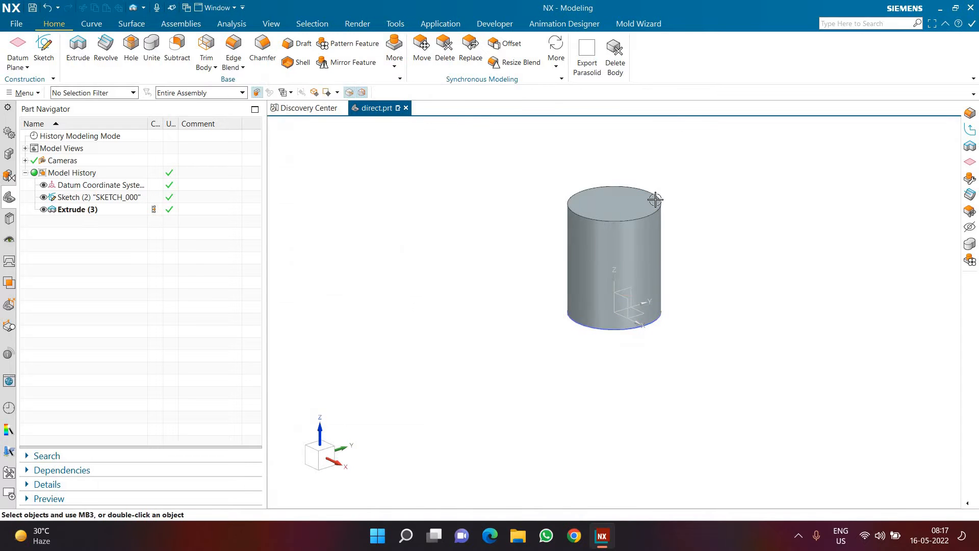
pyautogui.scroll(2, 655, 199)
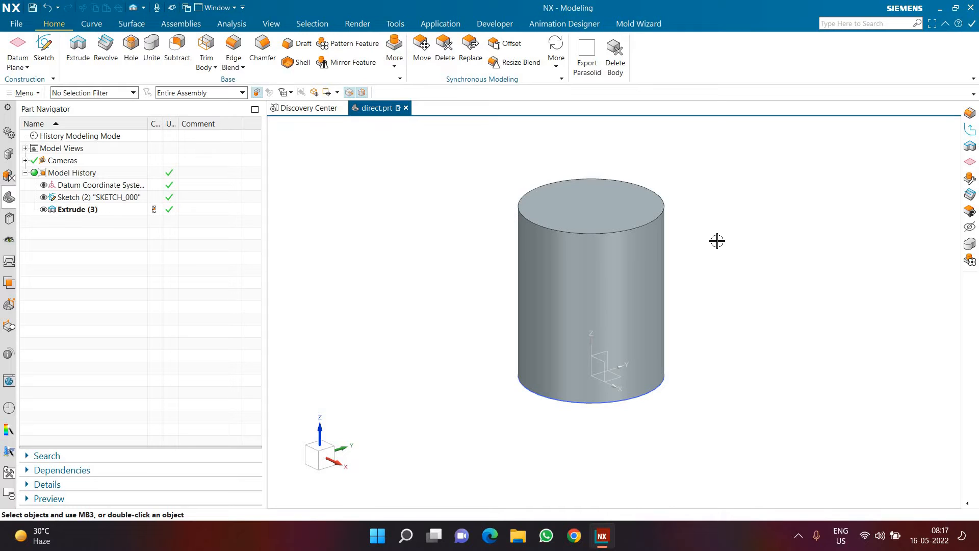
pyautogui.hotkey('ctrl', 's')
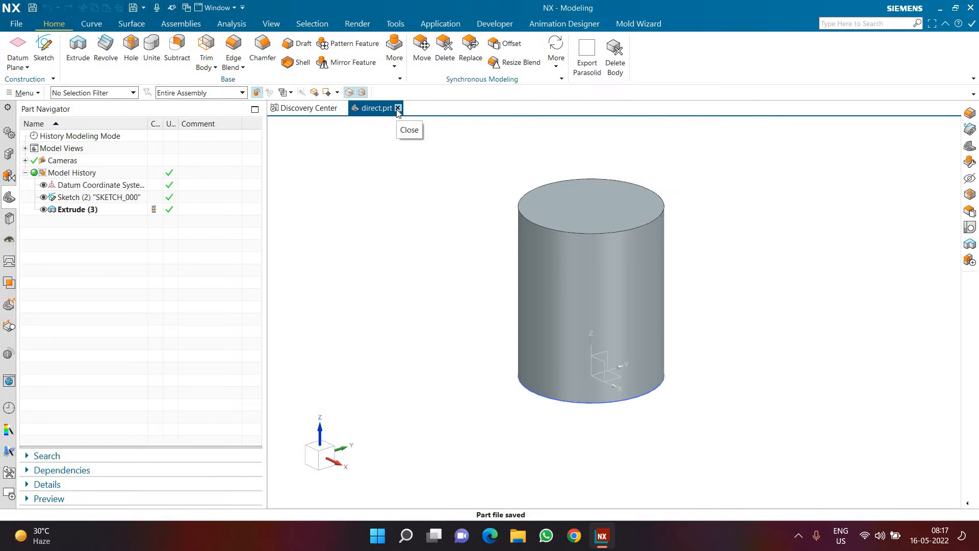
# Step: Close the direct part and create a new millimetre Model part named "krx" in D:\Lib
pyautogui.click(19, 26)
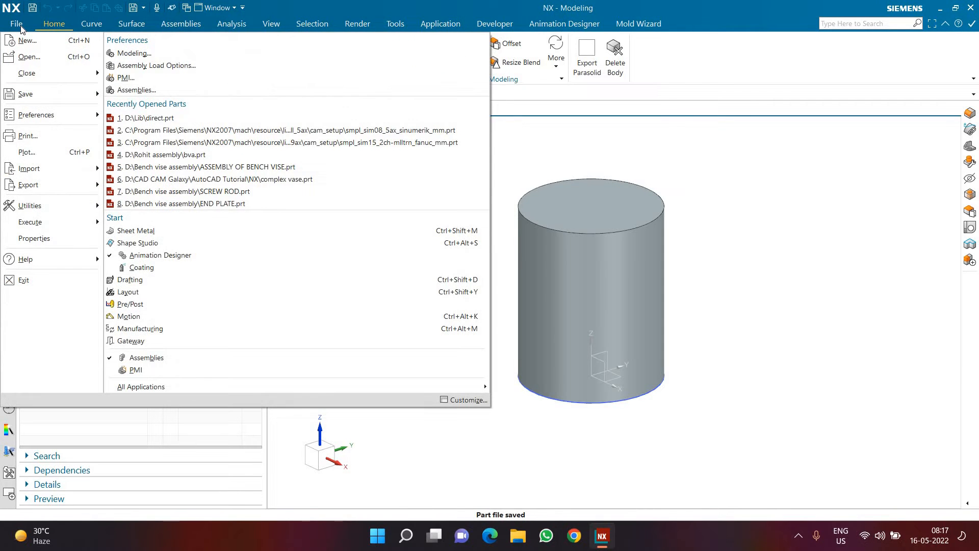
pyautogui.click(403, 105)
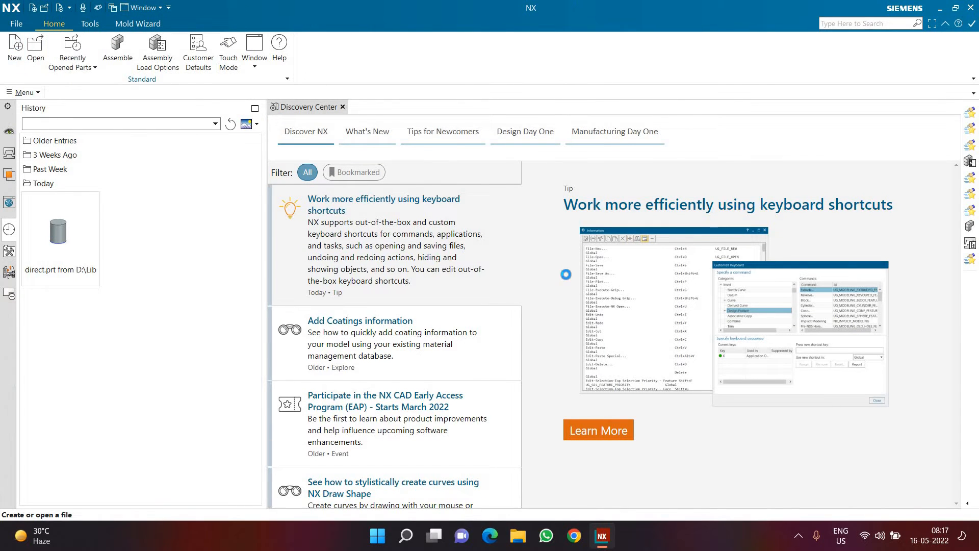
pyautogui.hotkey('ctrl', 'n')
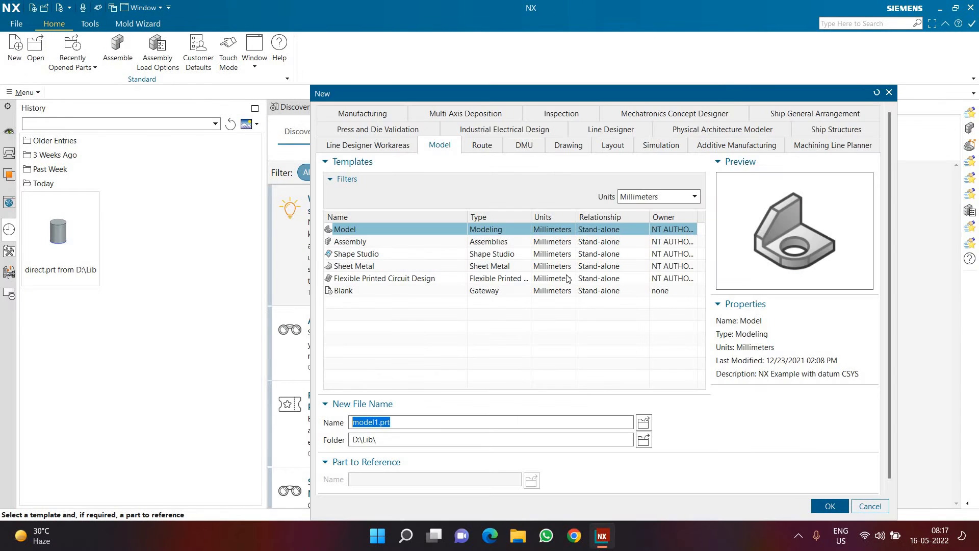
pyautogui.write('krk')
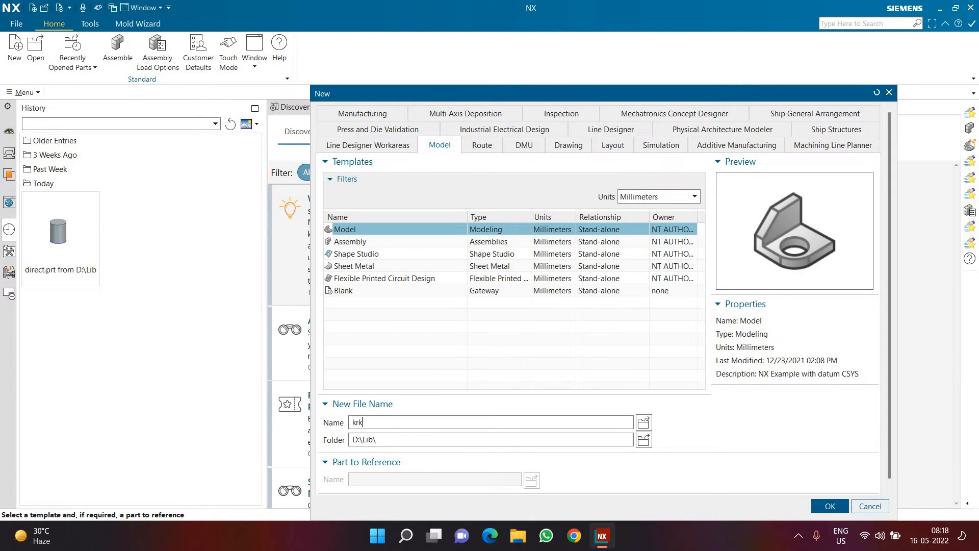
pyautogui.press('BackSpace')
pyautogui.press('BackSpace')
pyautogui.write('rx')
pyautogui.press('Return')
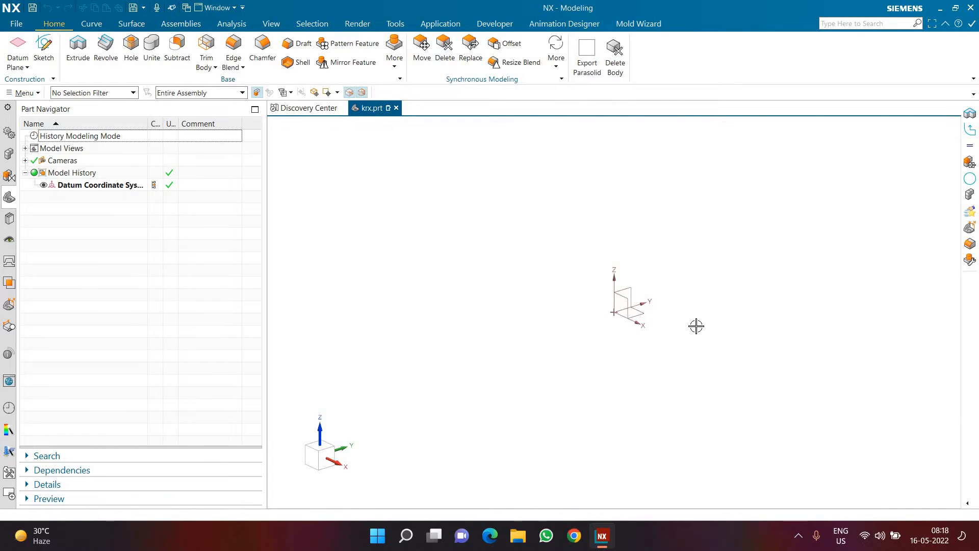
# Step: Open Notepad through the Windows Run dialog
pyautogui.press('super+r')
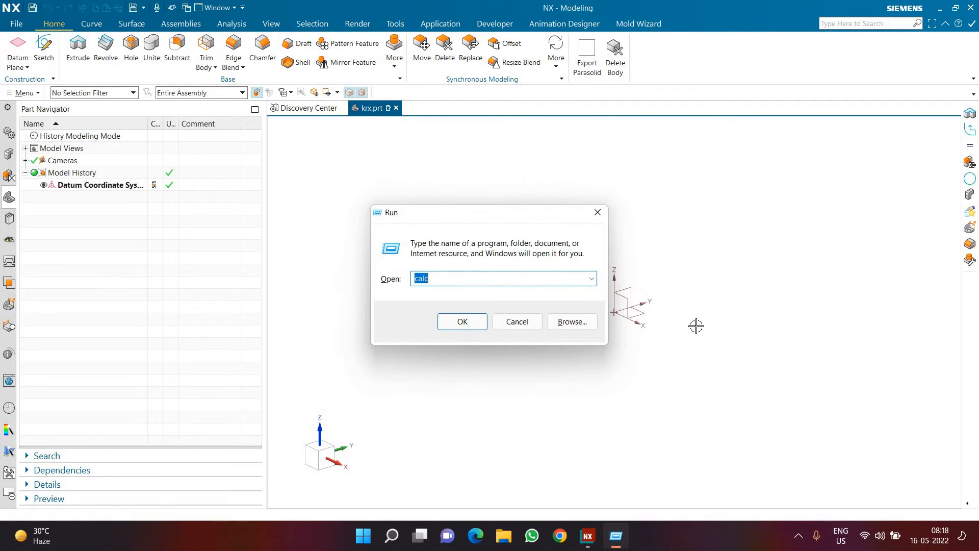
pyautogui.write('nopr')
pyautogui.press('BackSpace')
pyautogui.write('e')
pyautogui.press('BackSpace')
pyautogui.press('BackSpace')
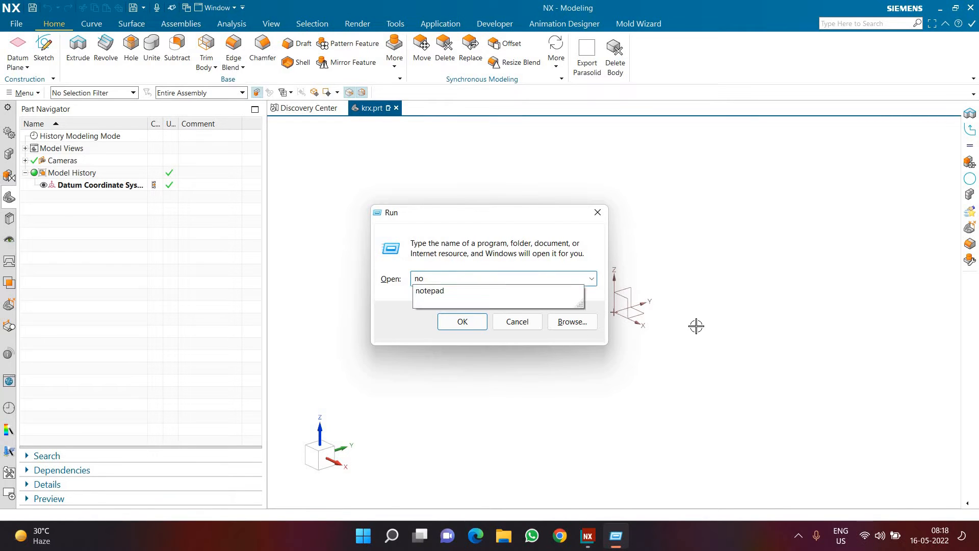
pyautogui.write('tepad')
pyautogui.press('Return')
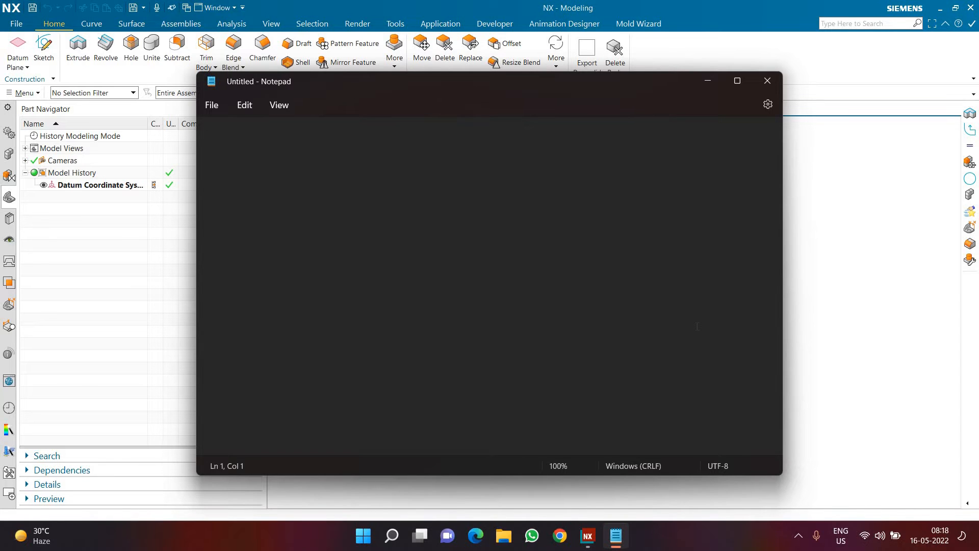
# Step: List the terms "Pitch", "turn" and "height" on separate lines, followed by a blank line
pyautogui.write('Pithc')
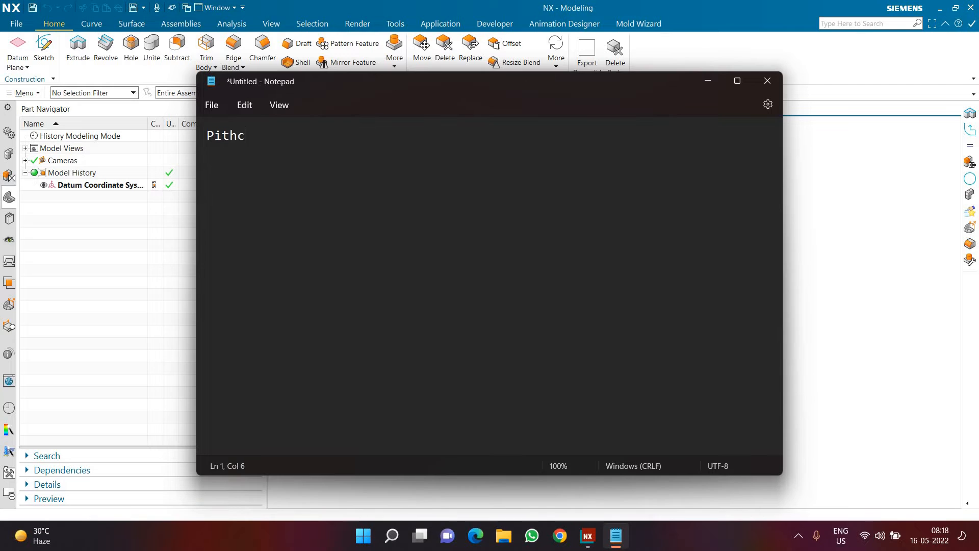
pyautogui.press('BackSpace')
pyautogui.press('BackSpace')
pyautogui.write('ch')
pyautogui.press('Return')
pyautogui.write('R')
pyautogui.press('BackSpace')
pyautogui.write('turn')
pyautogui.press('Return')
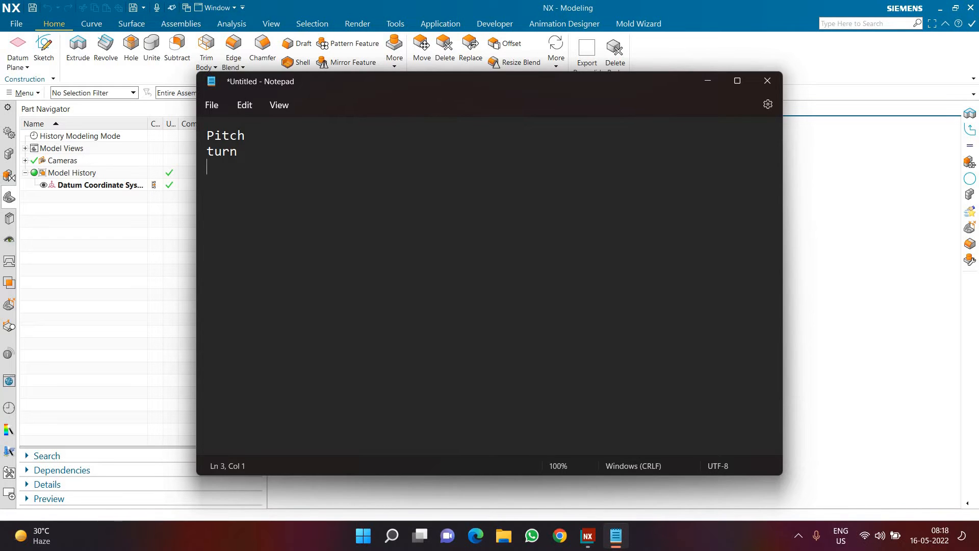
pyautogui.write('height')
pyautogui.press('Return')
pyautogui.press('Return')
# Step: Write the formula "Pitch = height / turn" below the list of terms
pyautogui.write('Pitch = ')
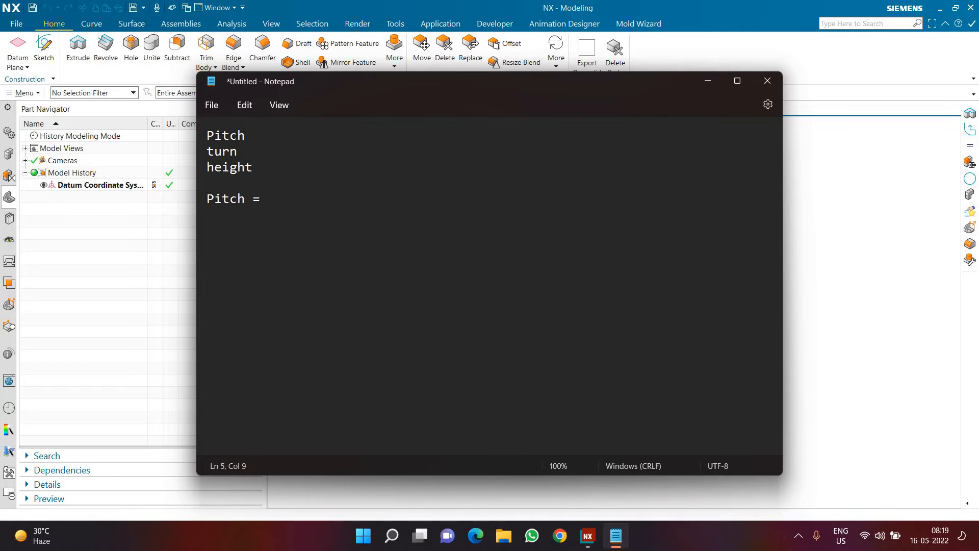
pyautogui.write('Turn / Height')
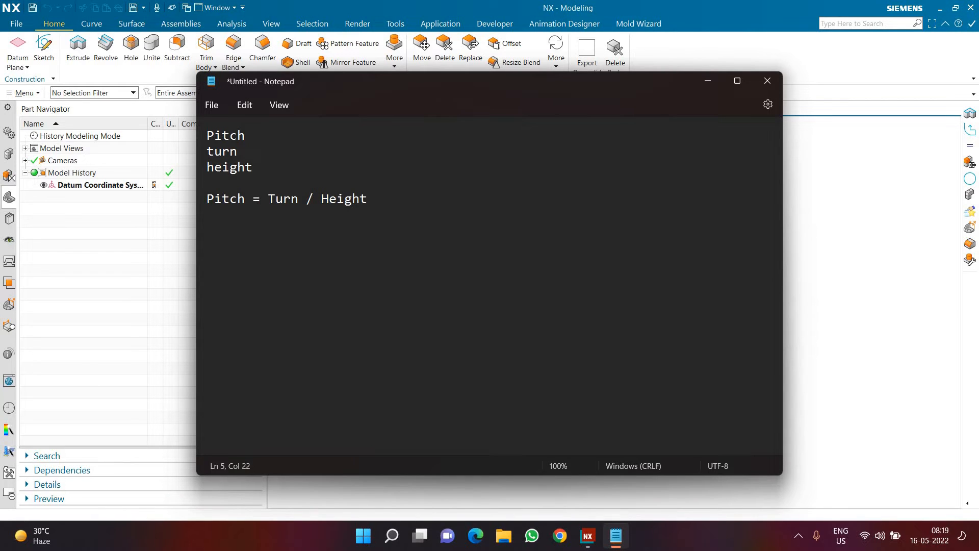
pyautogui.press('BackSpace')
pyautogui.press('BackSpace')
pyautogui.press('BackSpace')
pyautogui.press('BackSpace')
pyautogui.press('BackSpace')
pyautogui.press('BackSpace')
pyautogui.press('BackSpace')
pyautogui.press('BackSpace')
pyautogui.press('BackSpace')
pyautogui.press('BackSpace')
pyautogui.press('BackSpace')
pyautogui.press('BackSpace')
pyautogui.press('BackSpace')
pyautogui.write('hei')
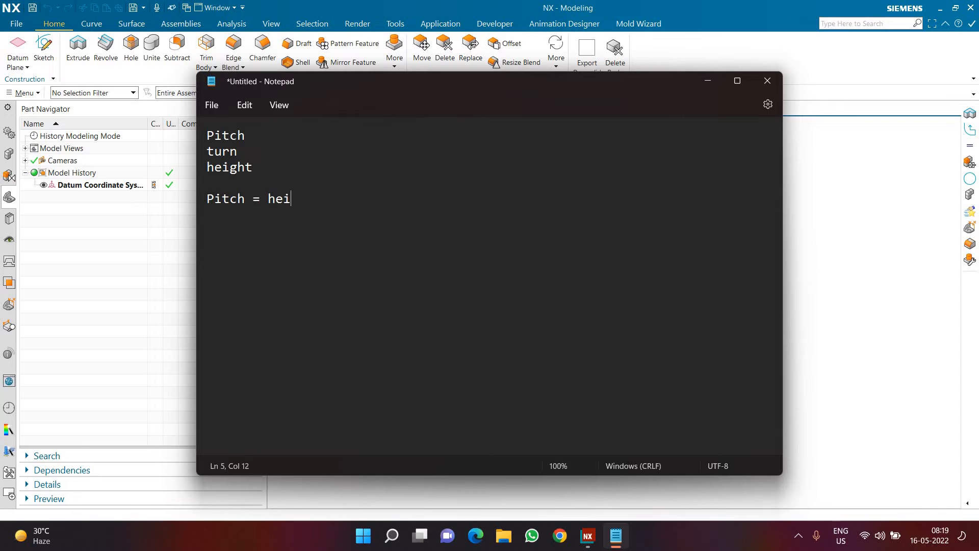
pyautogui.write('ght / turen')
pyautogui.press('BackSpace')
pyautogui.press('BackSpace')
pyautogui.write('n')
# Step: Add the formula "Turns = height / Pitch" on the next line
pyautogui.press('Return')
pyautogui.write('Turn')
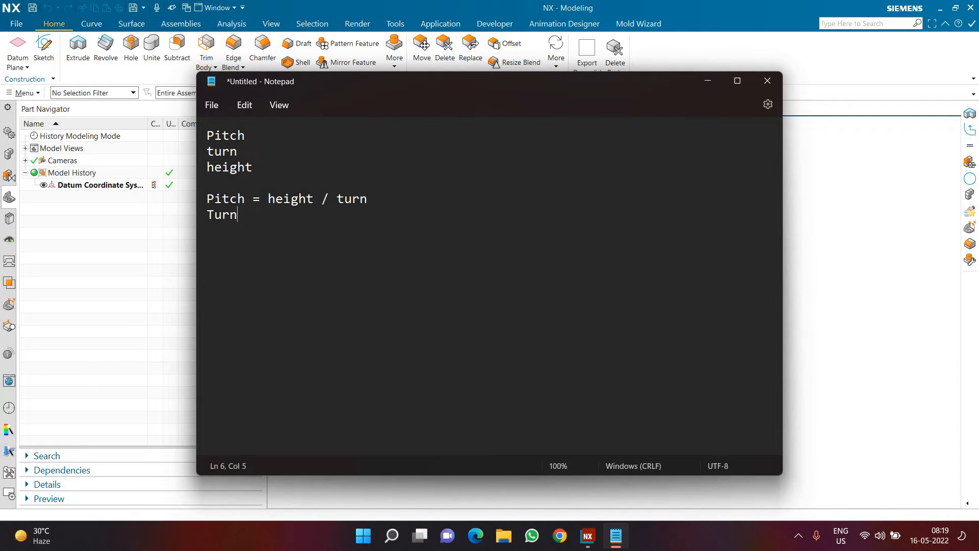
pyautogui.write('s')
pyautogui.write(' = ')
pyautogui.write('Hieght')
pyautogui.press('BackSpace')
pyautogui.press('BackSpace')
pyautogui.press('BackSpace')
pyautogui.press('BackSpace')
pyautogui.press('BackSpace')
pyautogui.press('BackSpace')
pyautogui.write('H')
pyautogui.press('BackSpace')
pyautogui.write('height /Picth')
pyautogui.press('BackSpace')
pyautogui.press('BackSpace')
pyautogui.press('BackSpace')
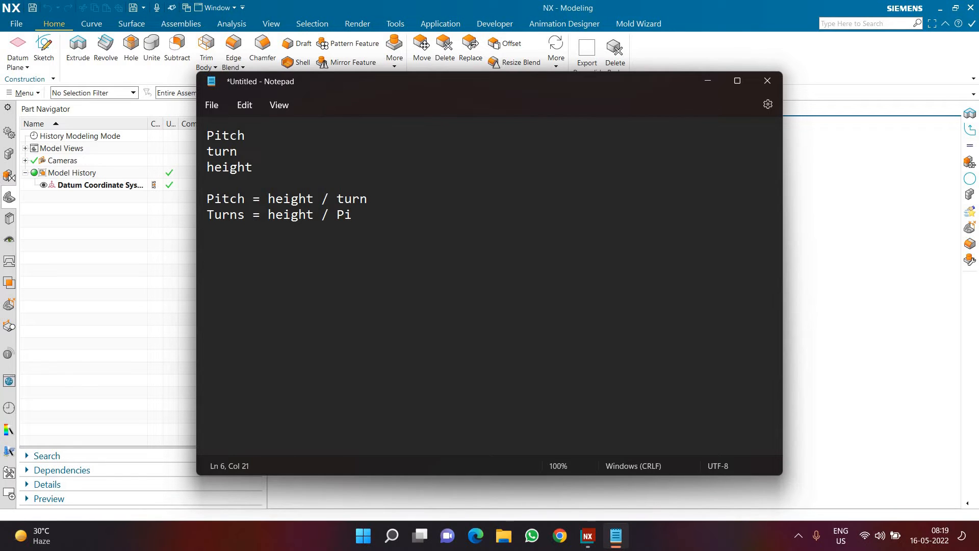
pyautogui.write('tch')
# Step: Add the formula "Height = Turn * Pitch" on a third formula line
pyautogui.press('Return')
pyautogui.write('Hi')
pyautogui.press('BackSpace')
pyautogui.write('eight')
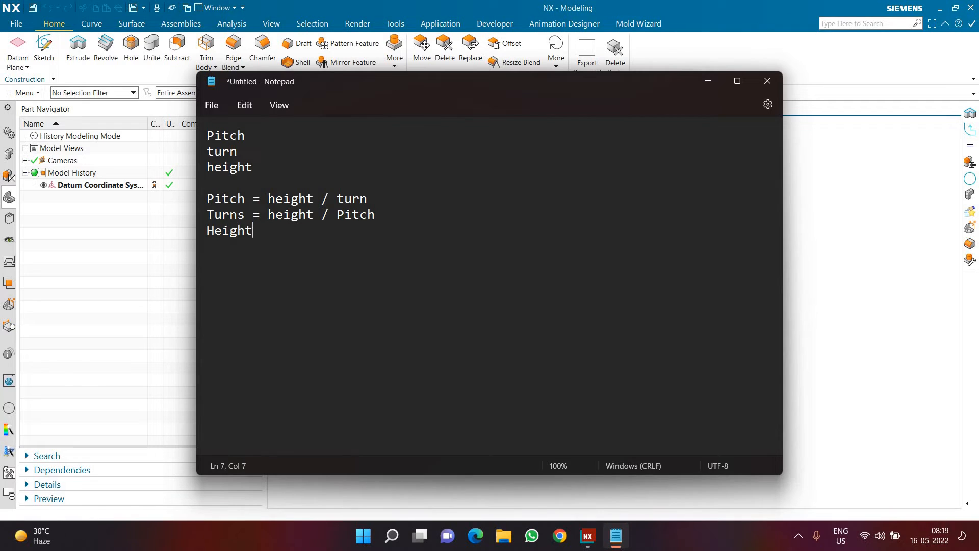
pyautogui.write(' = Turns')
pyautogui.press('BackSpace')
pyautogui.write('* Pitch')
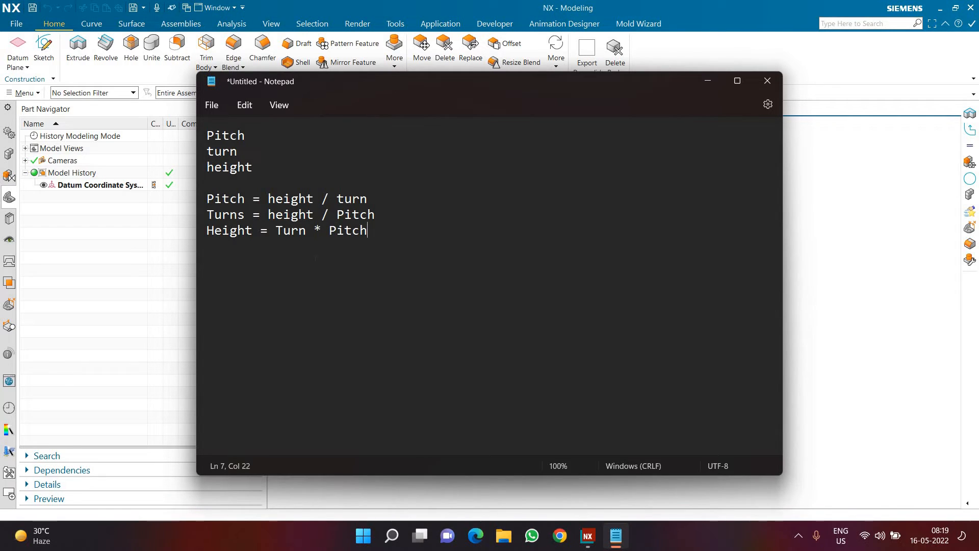
# Step: Highlight the Height formula, close the notes without saving and return to NX
pyautogui.moveTo(275, 230); pyautogui.dragTo(367, 230)
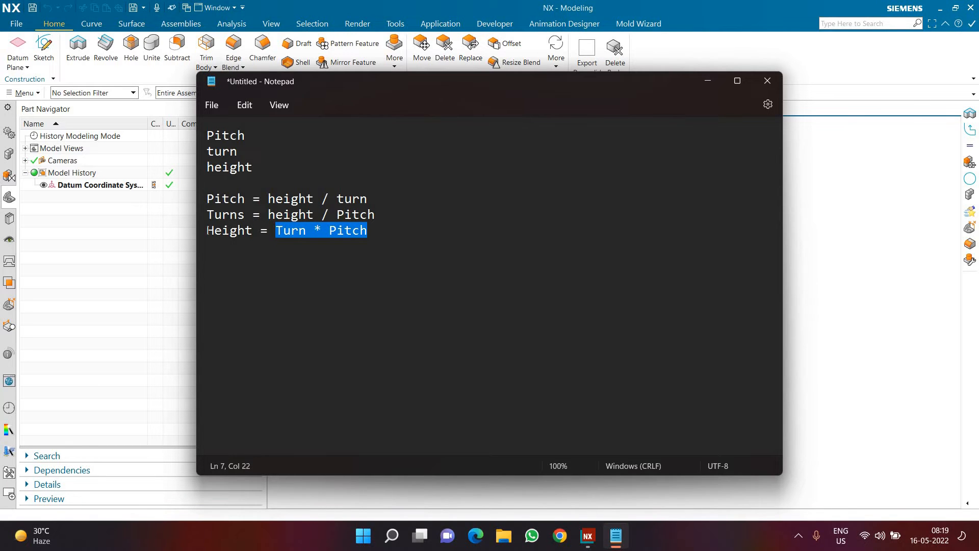
pyautogui.moveTo(207, 230); pyautogui.dragTo(367, 230)
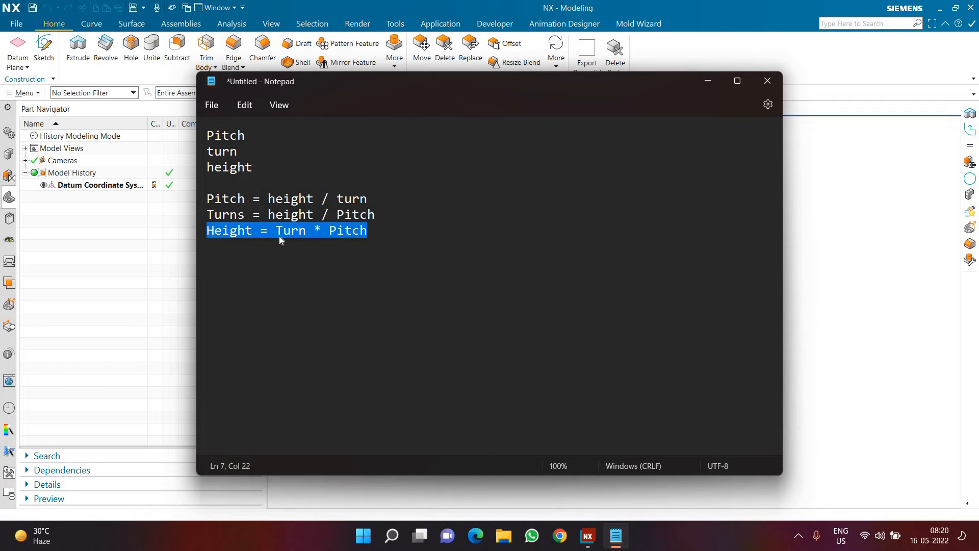
pyautogui.moveTo(276, 230); pyautogui.dragTo(367, 230)
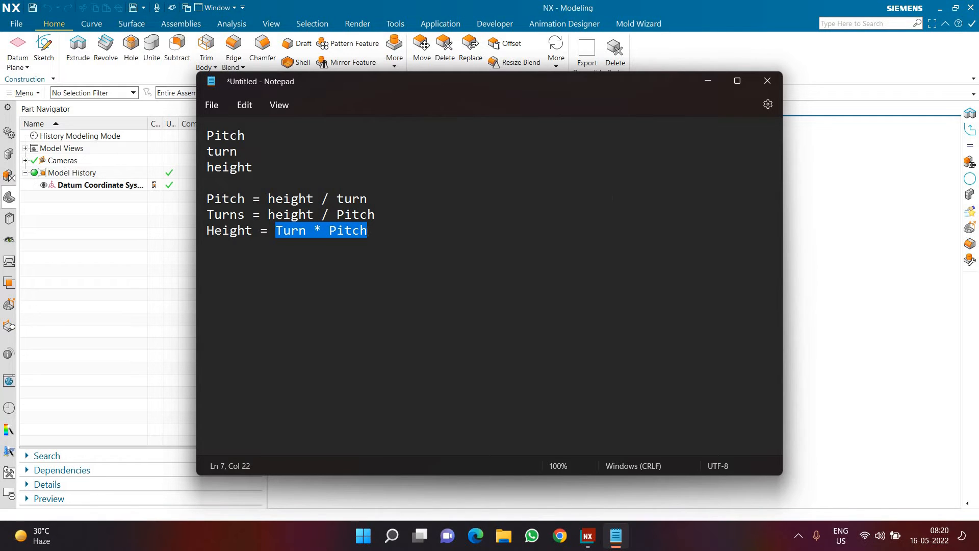
pyautogui.click(767, 80)
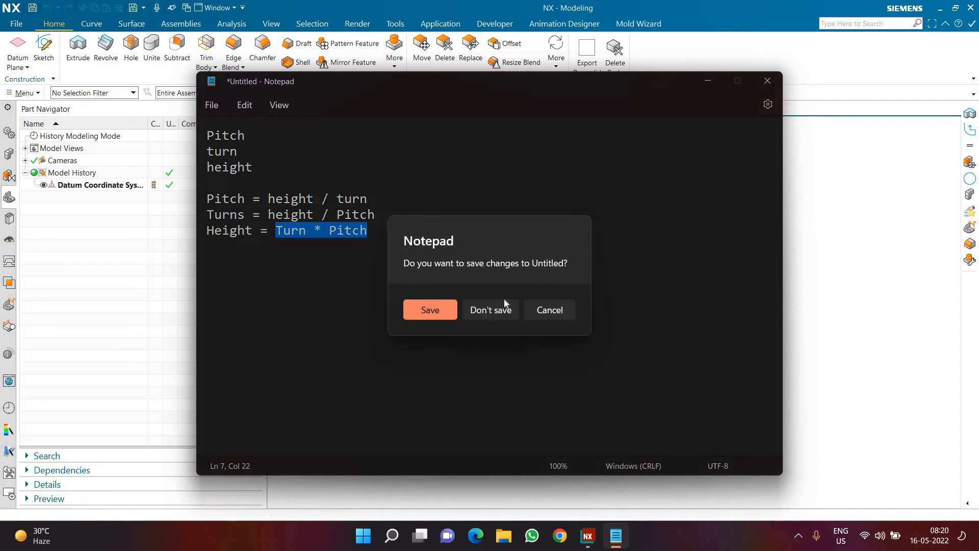
pyautogui.click(497, 310)
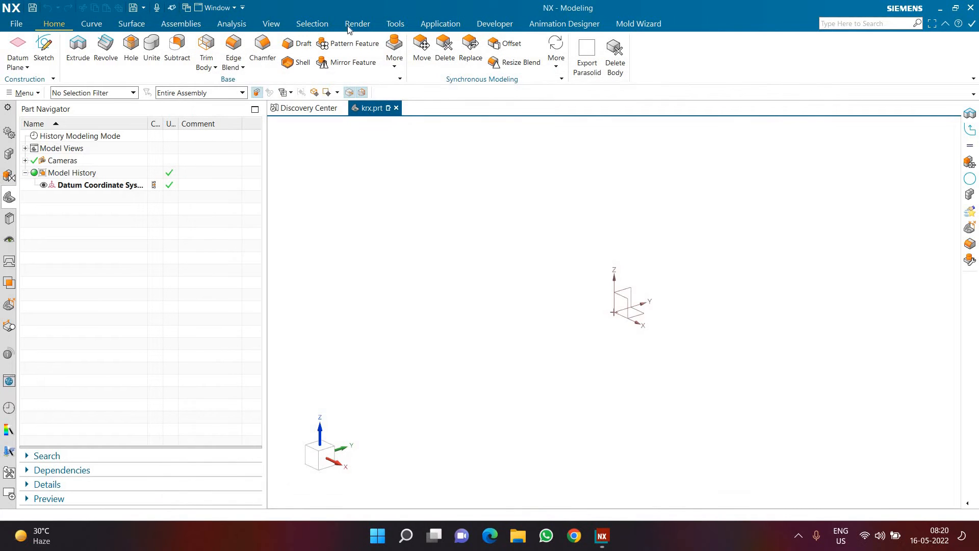
# Step: Open the Expressions dialog for the krx part and name two new millimetre length expressions "Height" and "Turn"
pyautogui.click(394, 24)
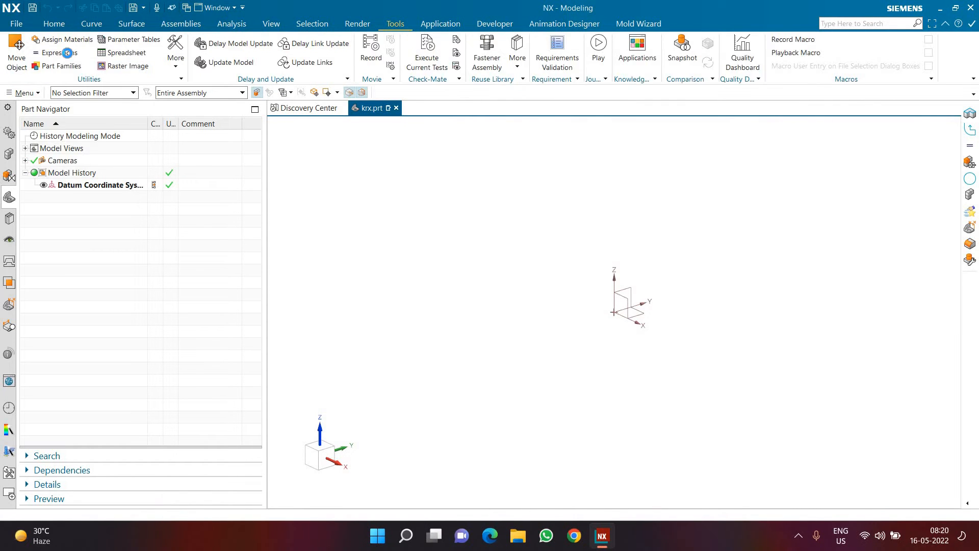
pyautogui.hotkey('ctrl', 'e')
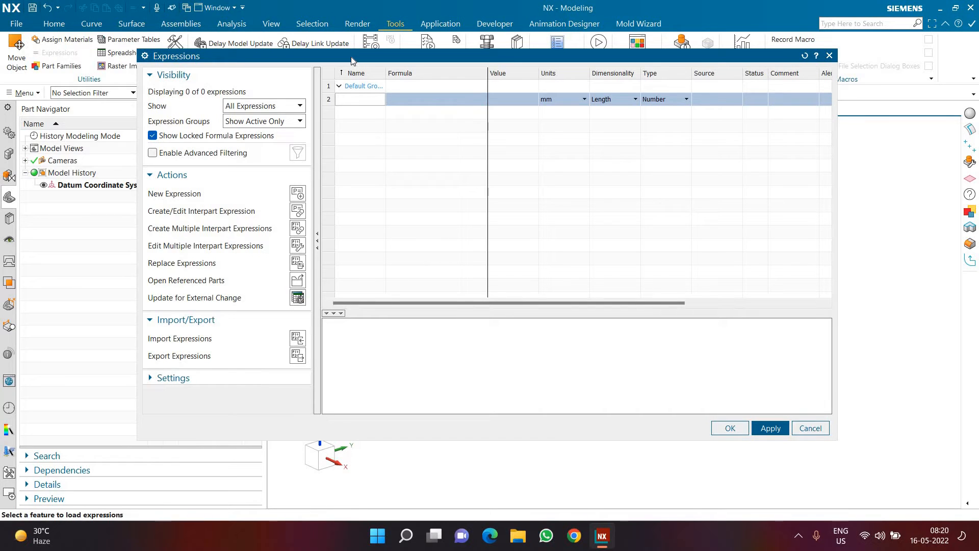
pyautogui.write('He')
pyautogui.write('i')
pyautogui.write('gn')
pyautogui.press('BackSpace')
pyautogui.press('BackSpace')
pyautogui.press('BackSpace')
pyautogui.write('ght')
pyautogui.press('Return')
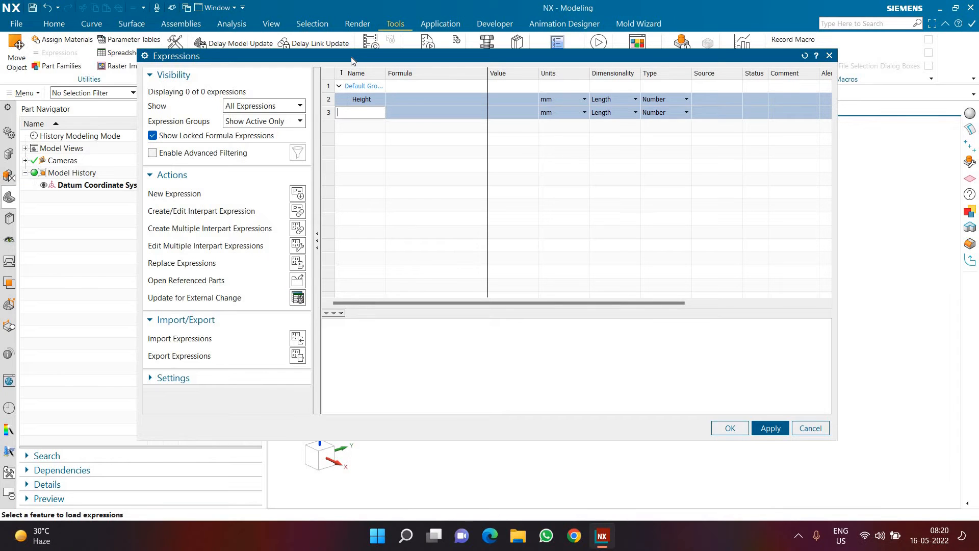
pyautogui.write('Turn')
pyautogui.press('Return')
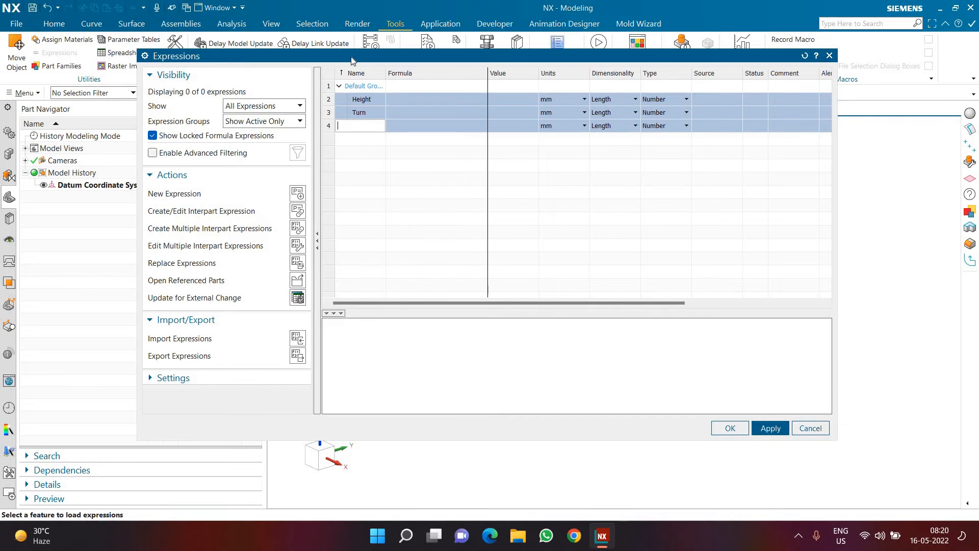
# Step: Set the Height expression to 200 and the Turn expression to 10
pyautogui.click(405, 98)
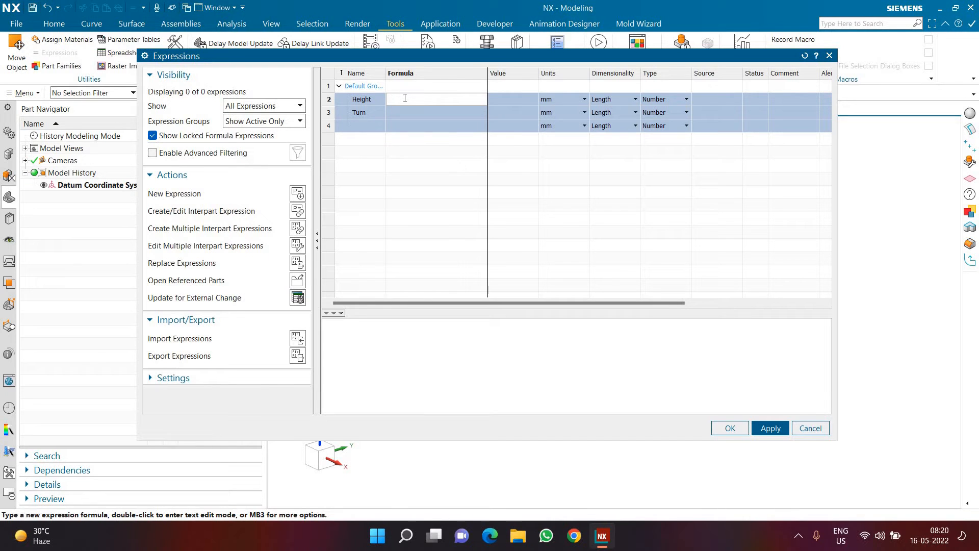
pyautogui.write('200')
pyautogui.press('Return')
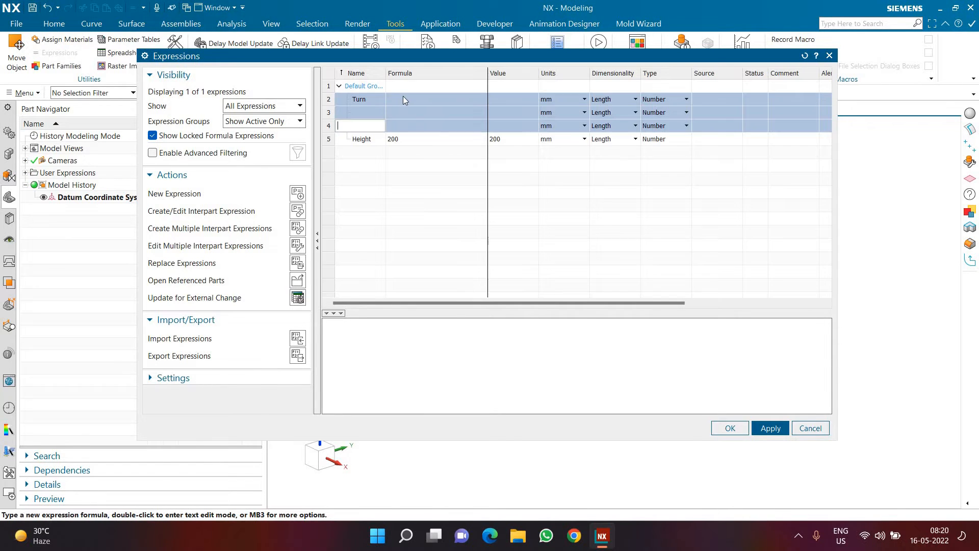
pyautogui.write('10')
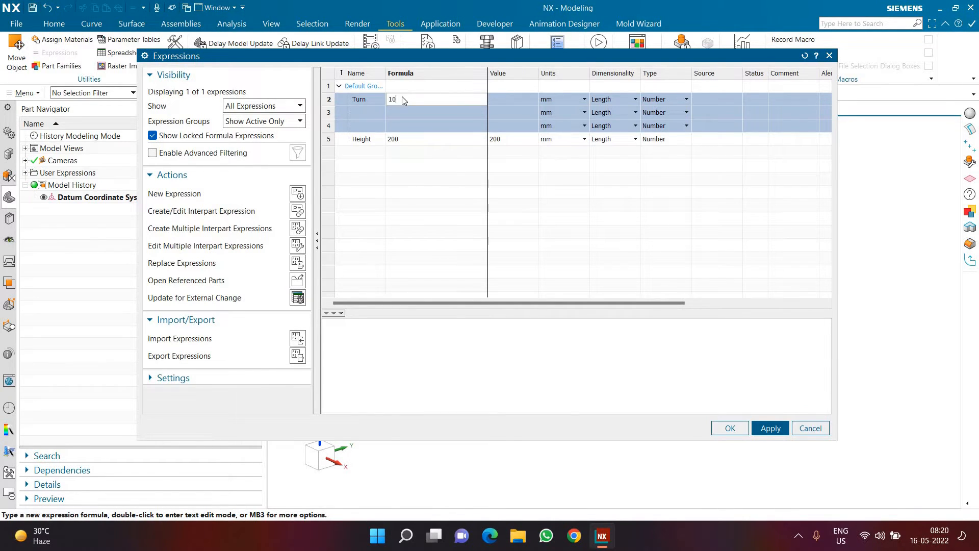
pyautogui.press('Return')
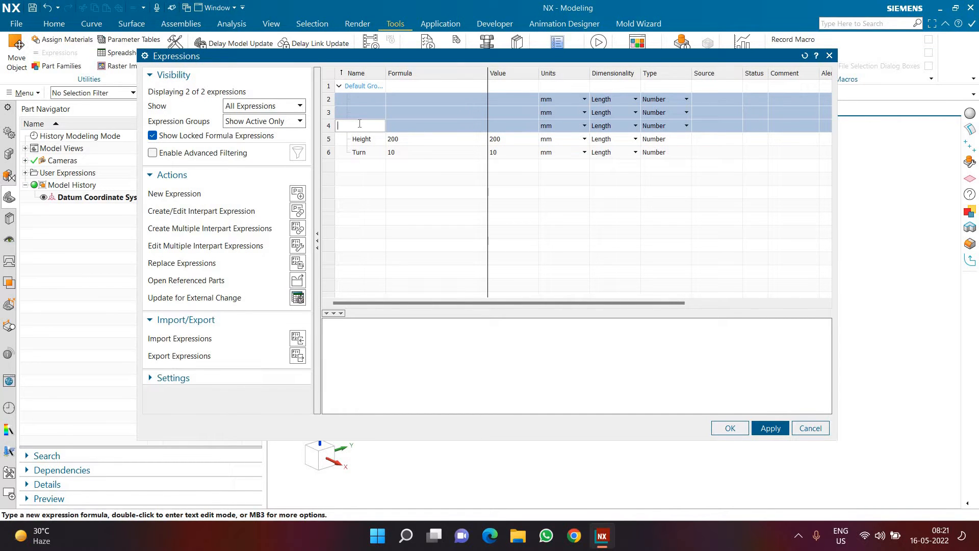
# Step: Add a third expression named "pitch" with the formula Height/Turn, apply it and close the Expressions dialog
pyautogui.write('pitch')
pyautogui.press('Return')
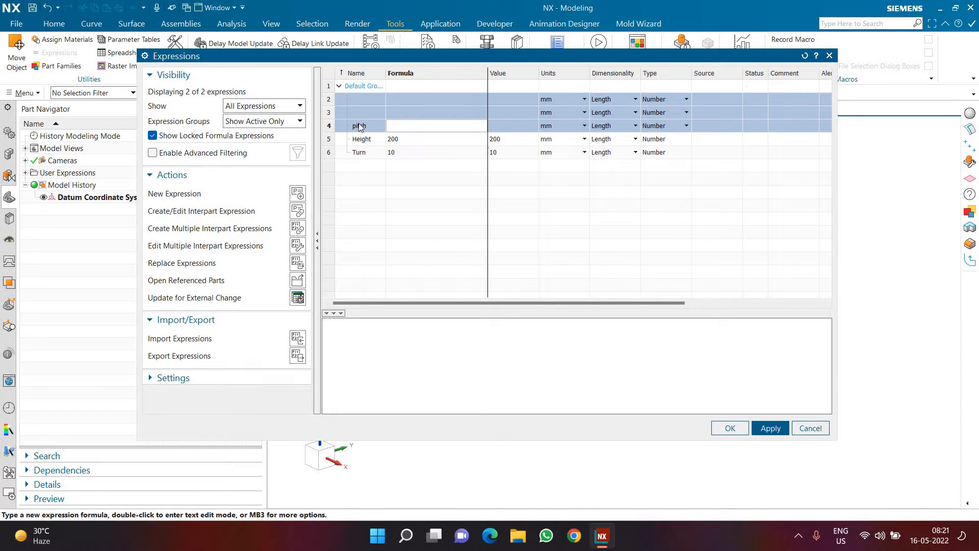
pyautogui.write('height')
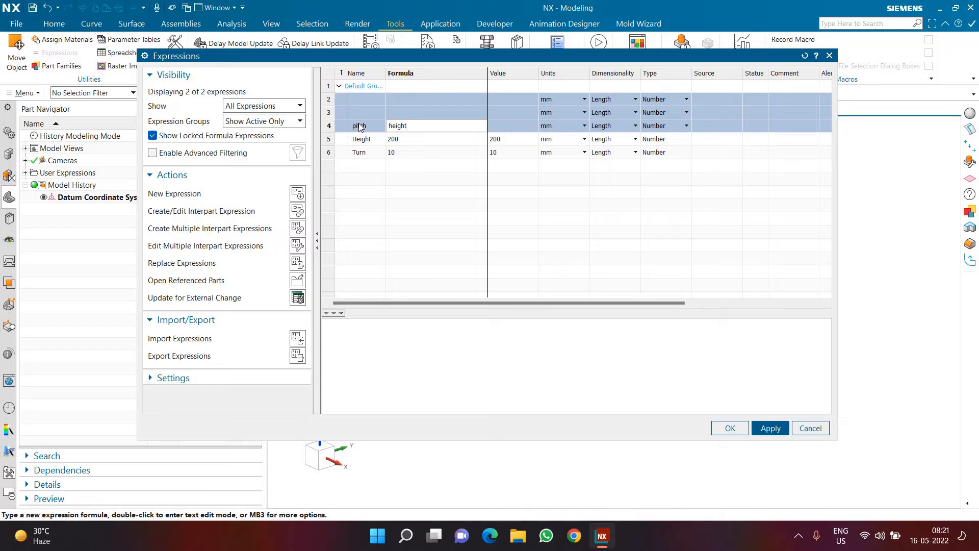
pyautogui.press('BackSpace')
pyautogui.press('Return')
pyautogui.write('/t')
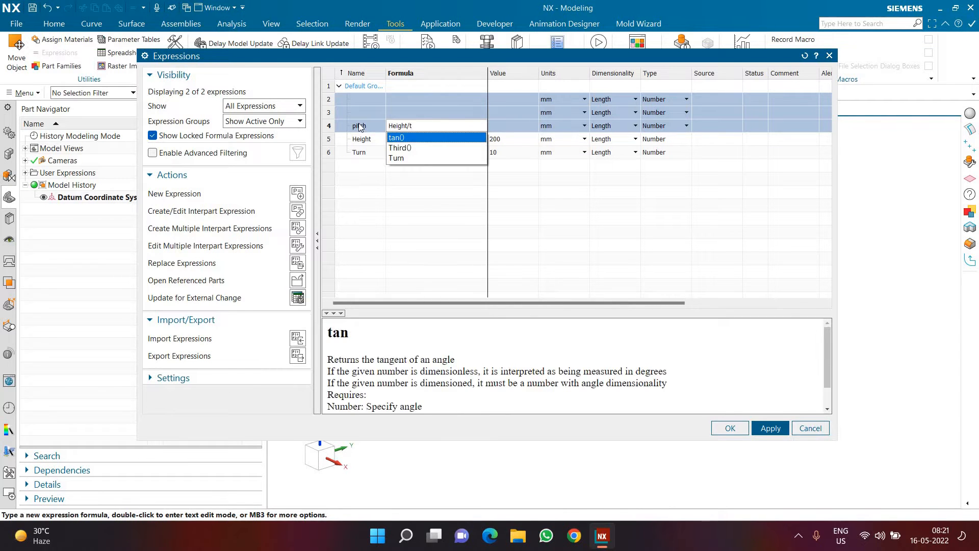
pyautogui.press('Down')
pyautogui.press('Down')
pyautogui.press('Return')
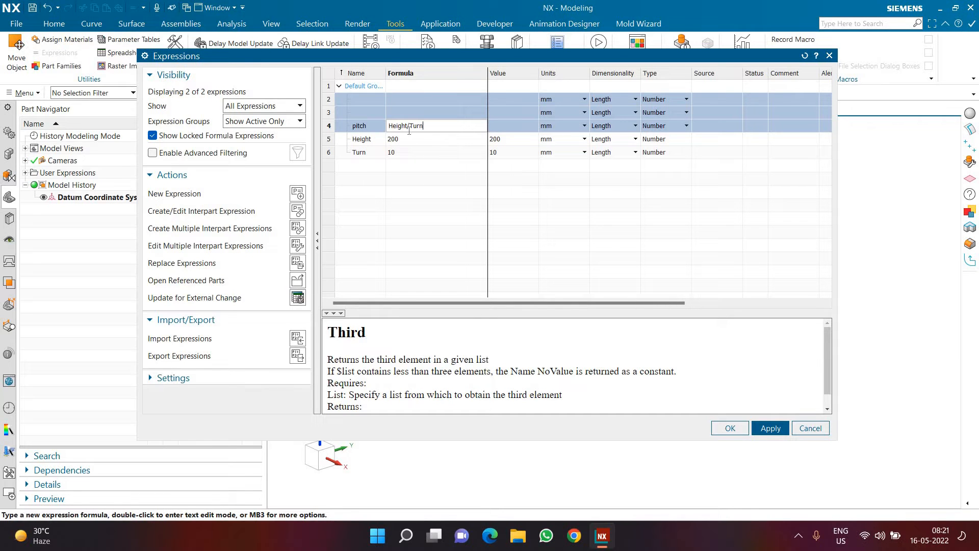
pyautogui.click(767, 428)
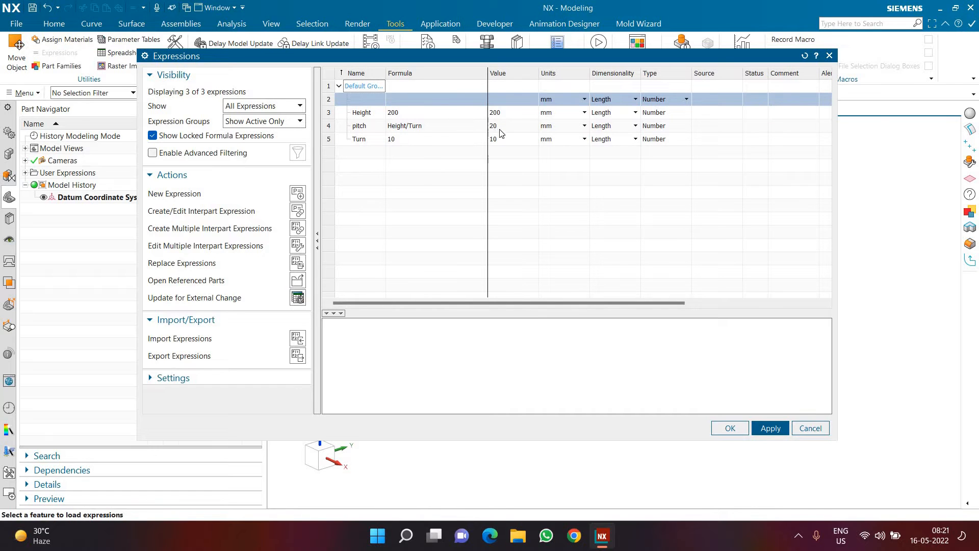
pyautogui.click(734, 428)
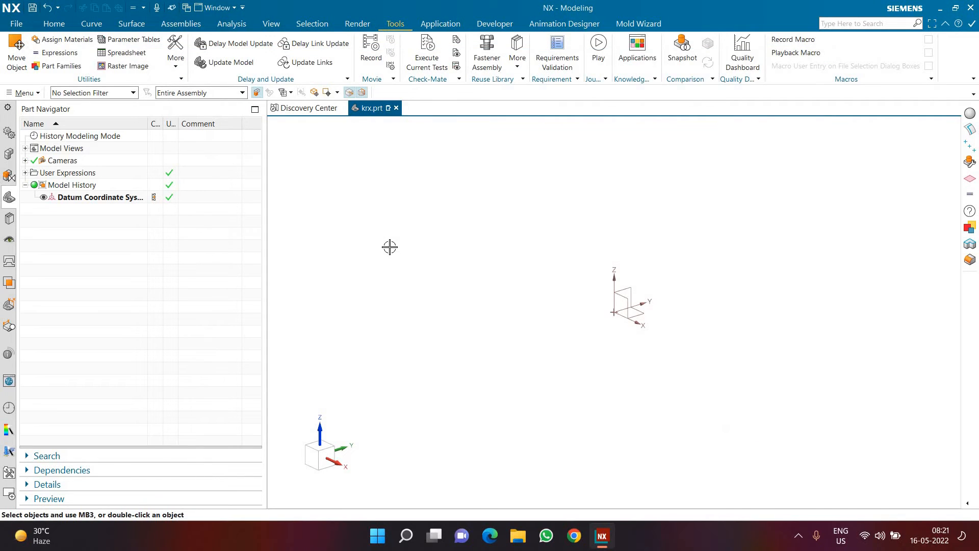
# Step: Start a helix along a vector and set its constant diameter to 40 mm
pyautogui.click(59, 25)
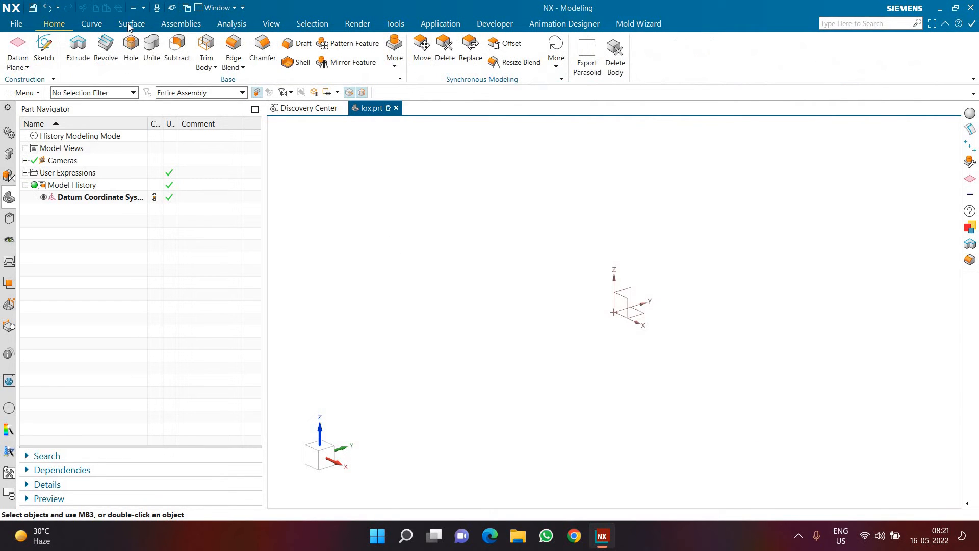
pyautogui.click(90, 24)
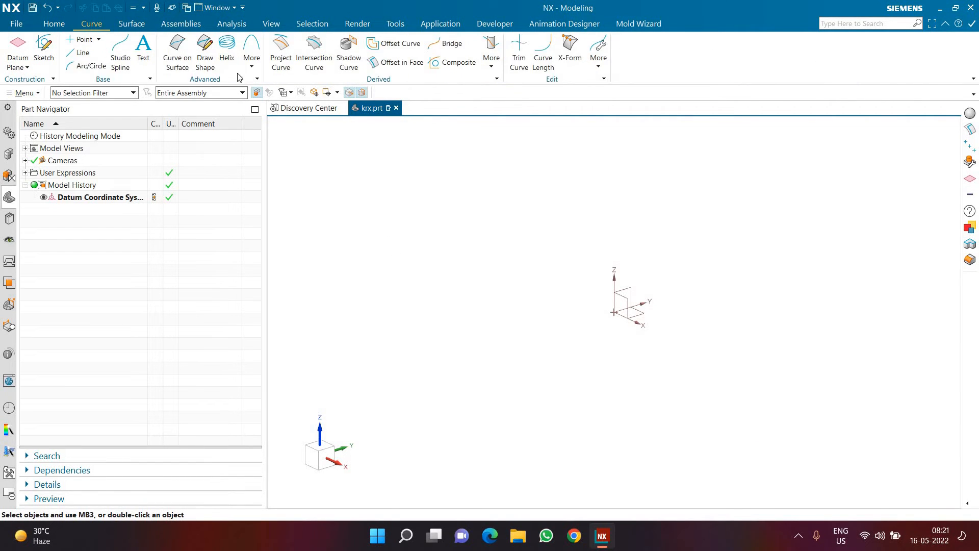
pyautogui.click(227, 53)
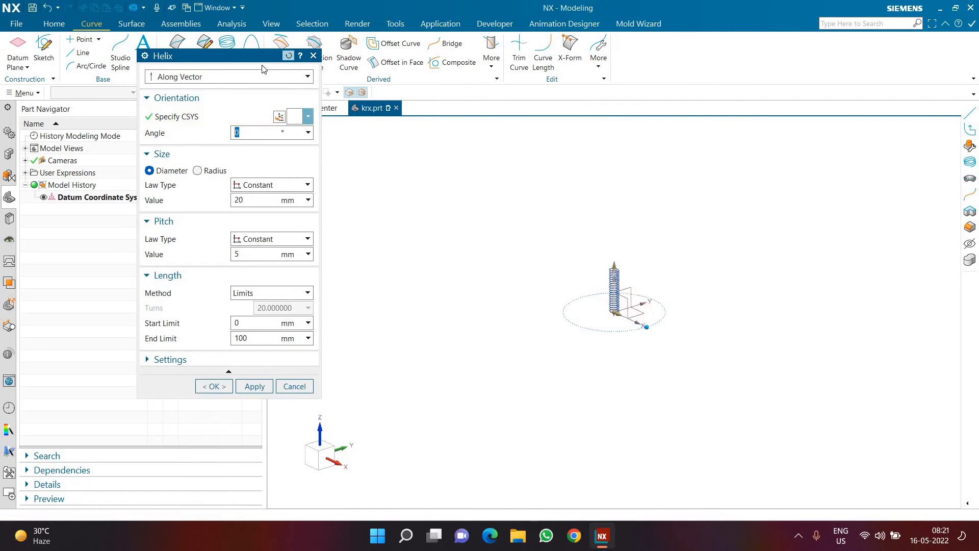
pyautogui.scroll(5, 612, 285)
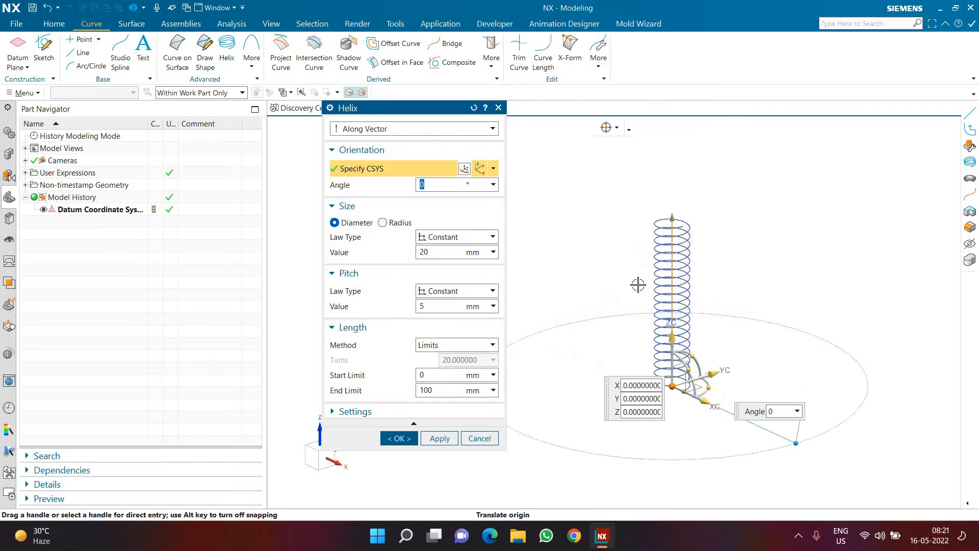
pyautogui.click(429, 252)
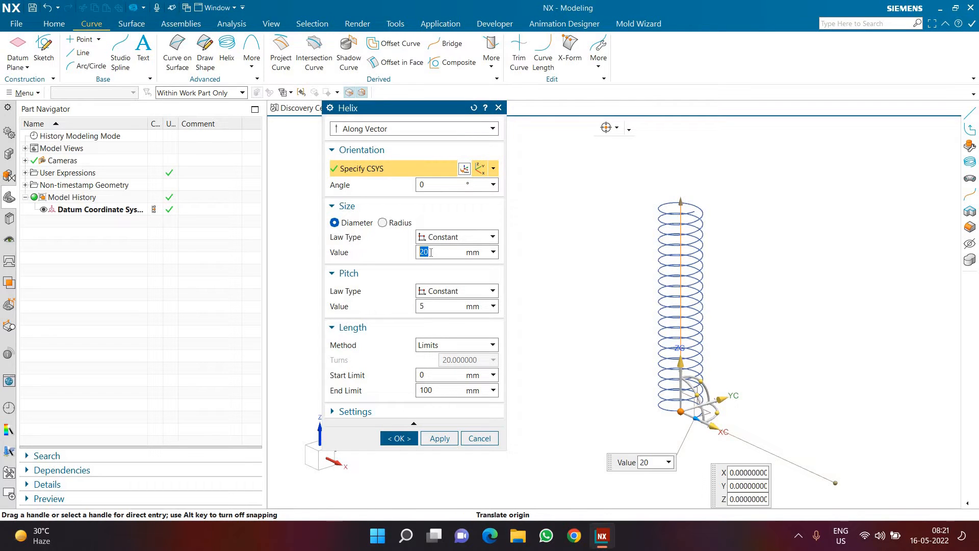
pyautogui.write('40')
pyautogui.press('Return')
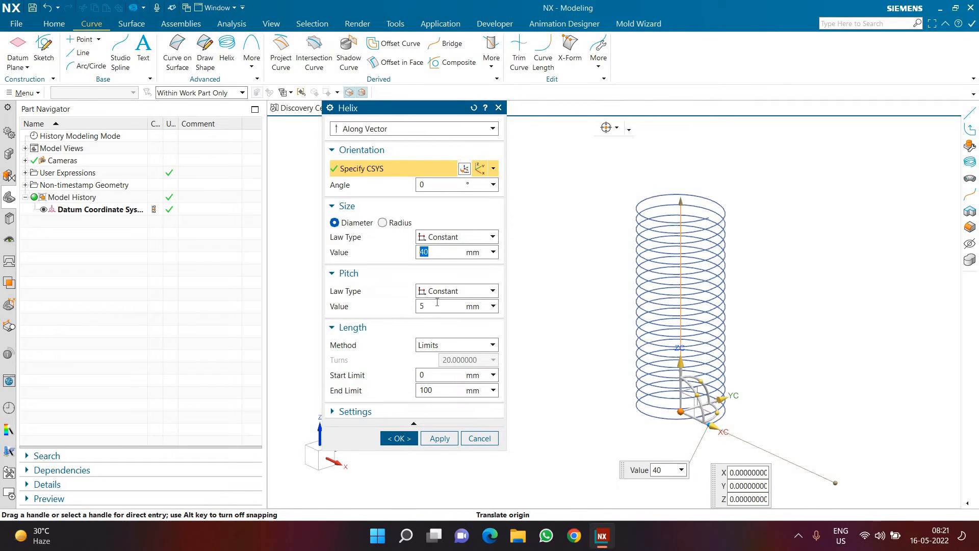
# Step: Drive the helix's constant pitch with the pitch expression and its end limit with the Height expression
pyautogui.click(437, 304)
pyautogui.write('pi')
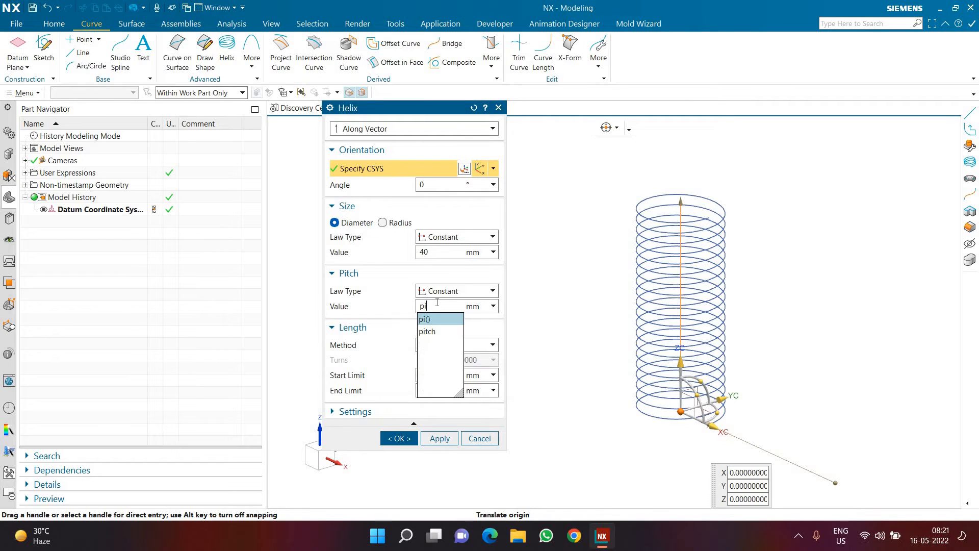
pyautogui.write('tch')
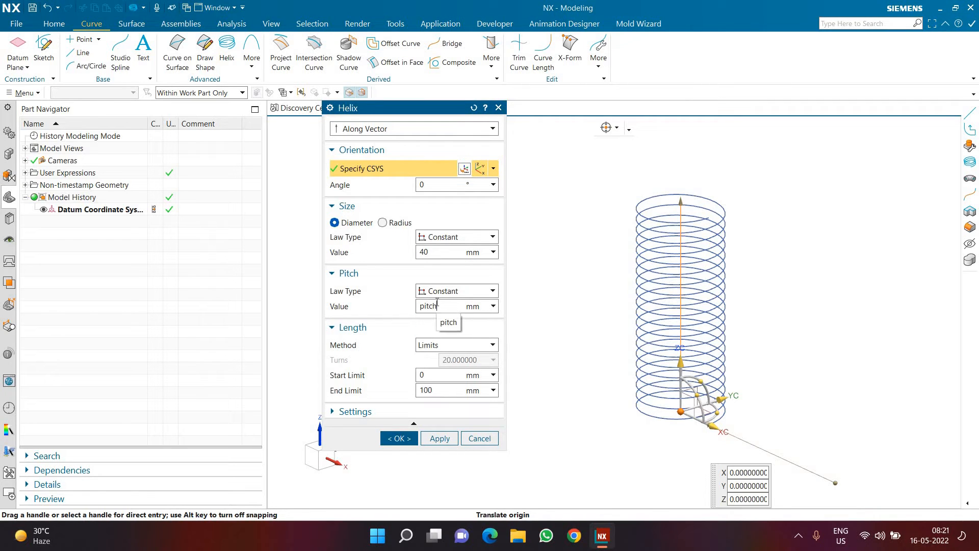
pyautogui.click(449, 321)
pyautogui.click(439, 387)
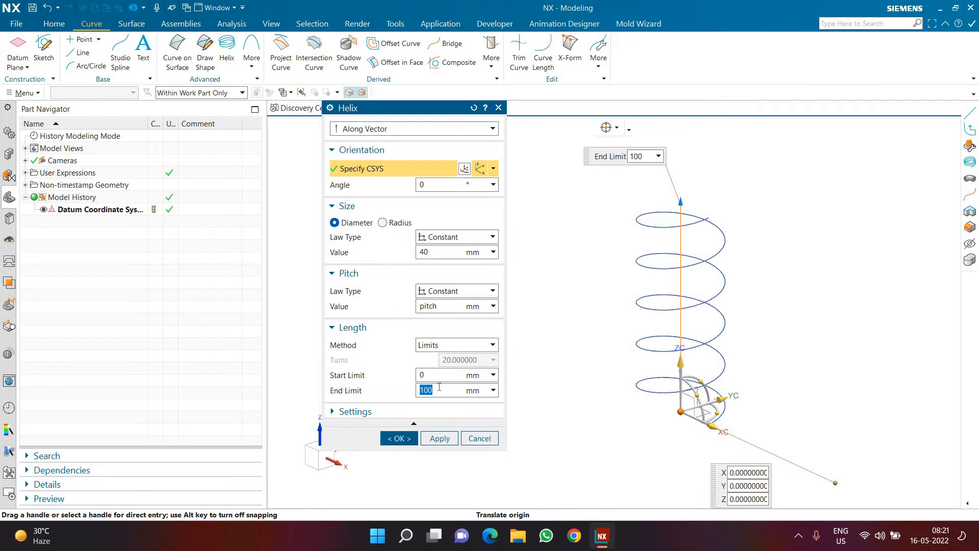
pyautogui.write('h')
pyautogui.click(432, 404)
pyautogui.press('Return')
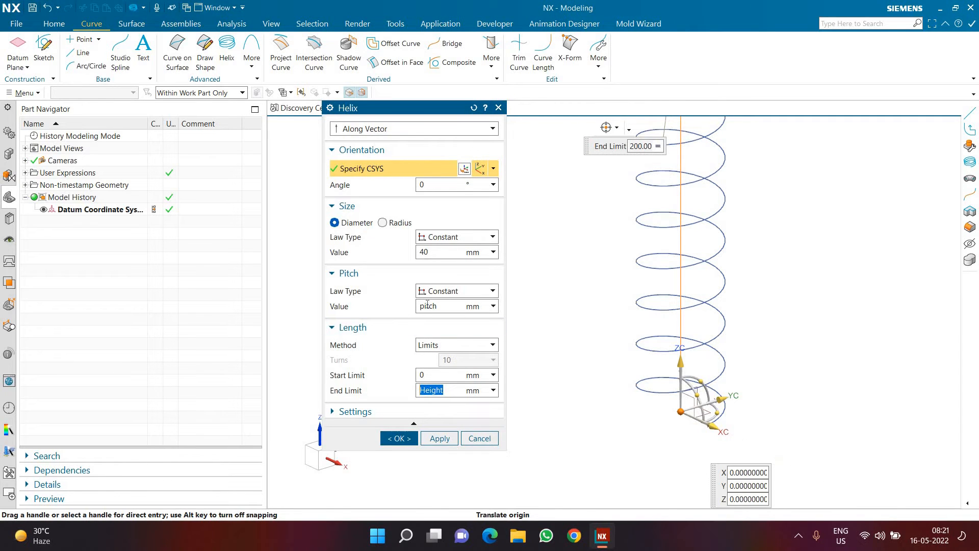
# Step: Check the expression-driven helix parameters and create the helix
pyautogui.press('super+plus')
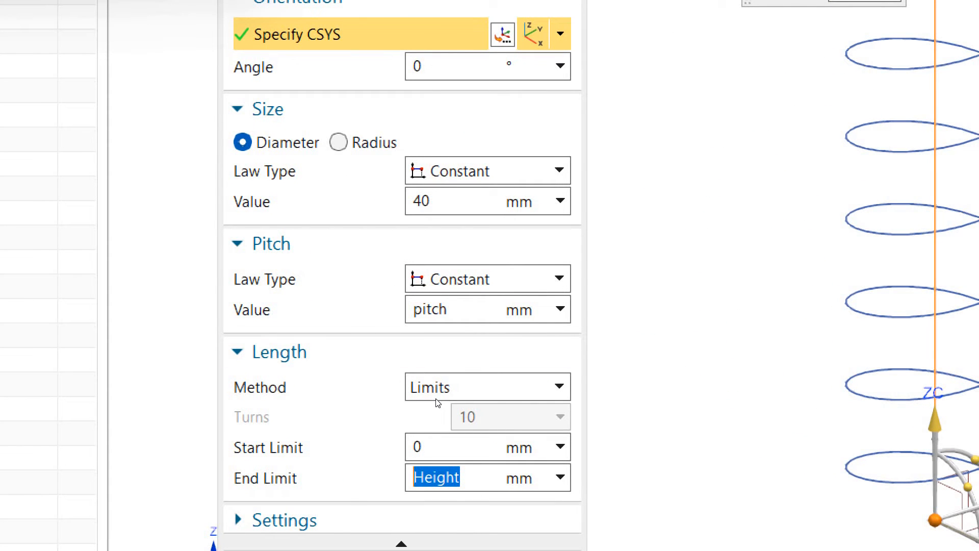
pyautogui.press('super+minus')
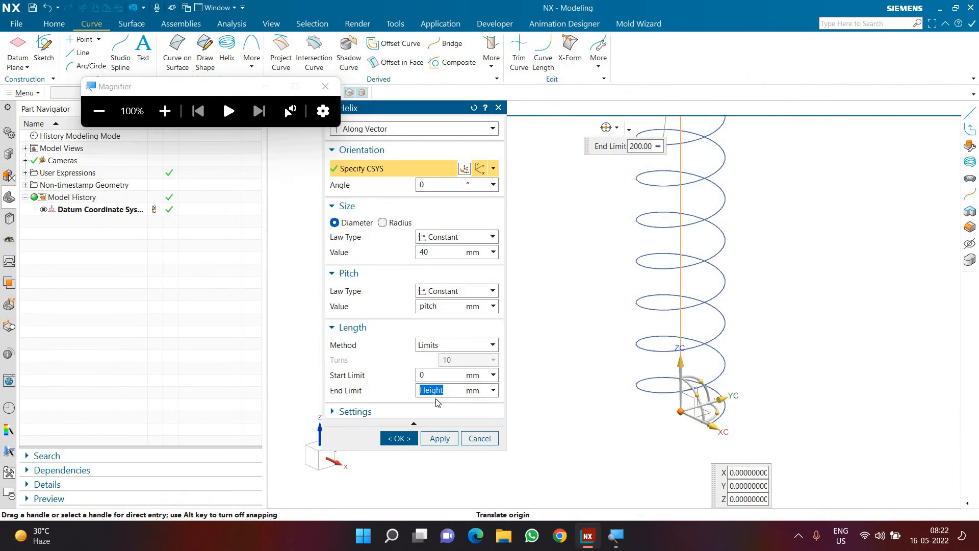
pyautogui.press('super+Escape')
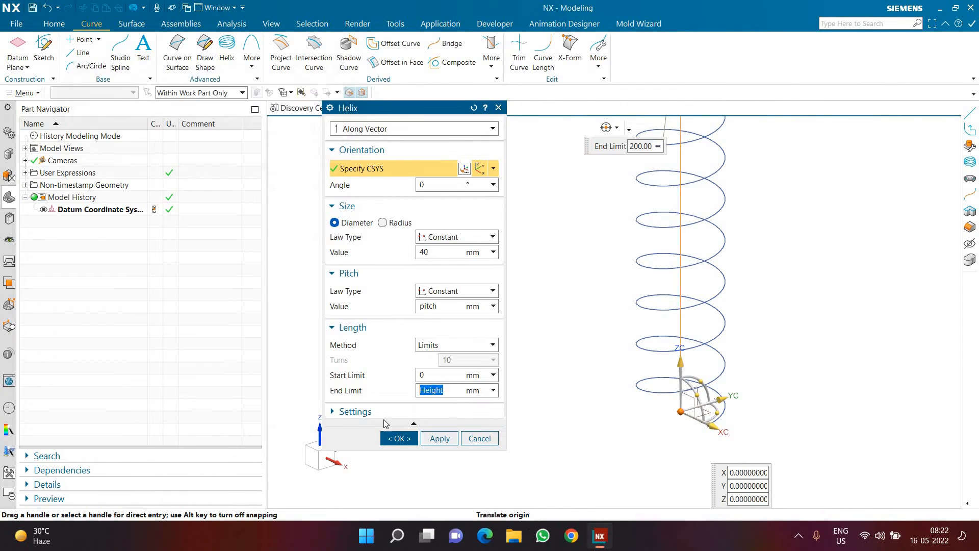
pyautogui.click(399, 438)
pyautogui.hotkey('ctrl', 'f')
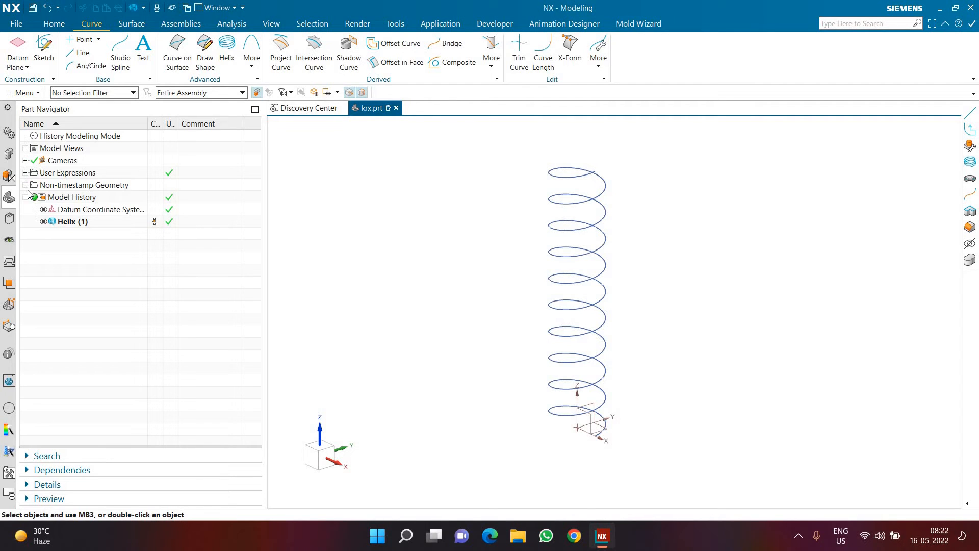
# Step: Expand the user expressions in the Part Navigator and set Height to 100
pyautogui.click(25, 172)
pyautogui.doubleClick(90, 187)
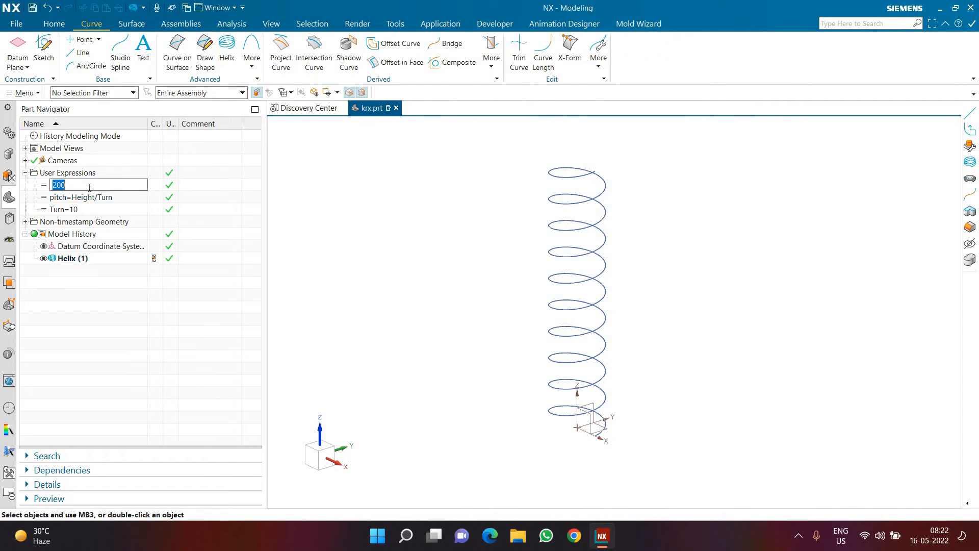
pyautogui.write('100')
pyautogui.press('Return')
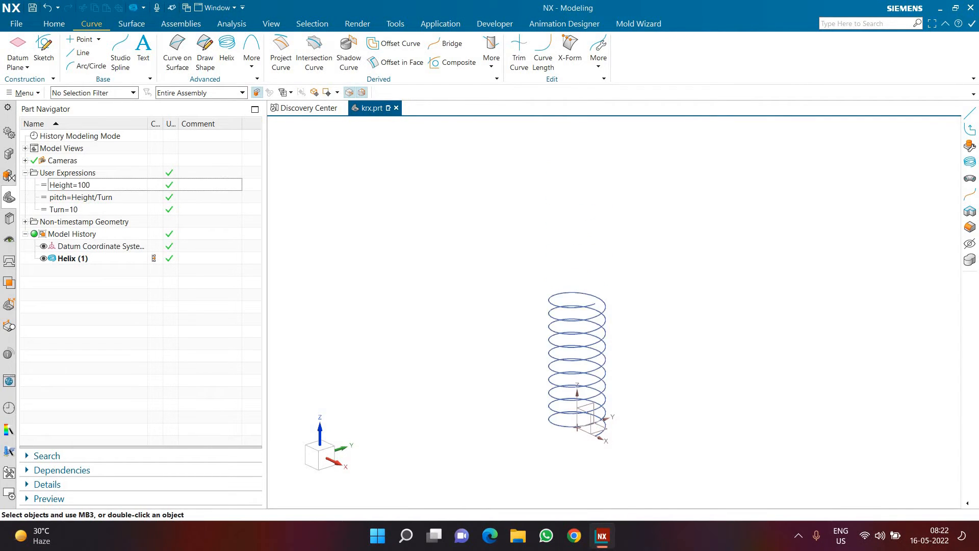
# Step: Set the Height expression back to 200
pyautogui.doubleClick(100, 187)
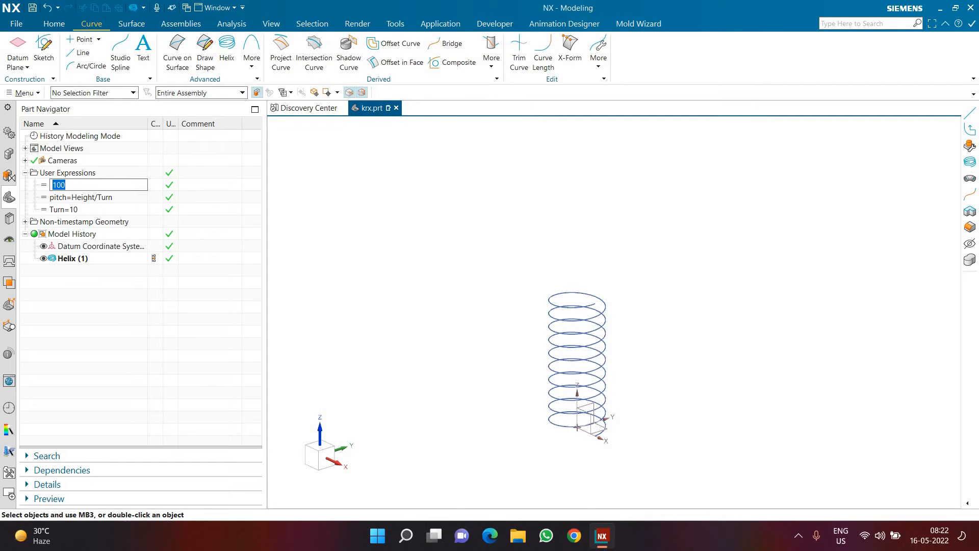
pyautogui.write('2000')
pyautogui.press('BackSpace')
pyautogui.press('Return')
pyautogui.scroll(-5, 401, 343)
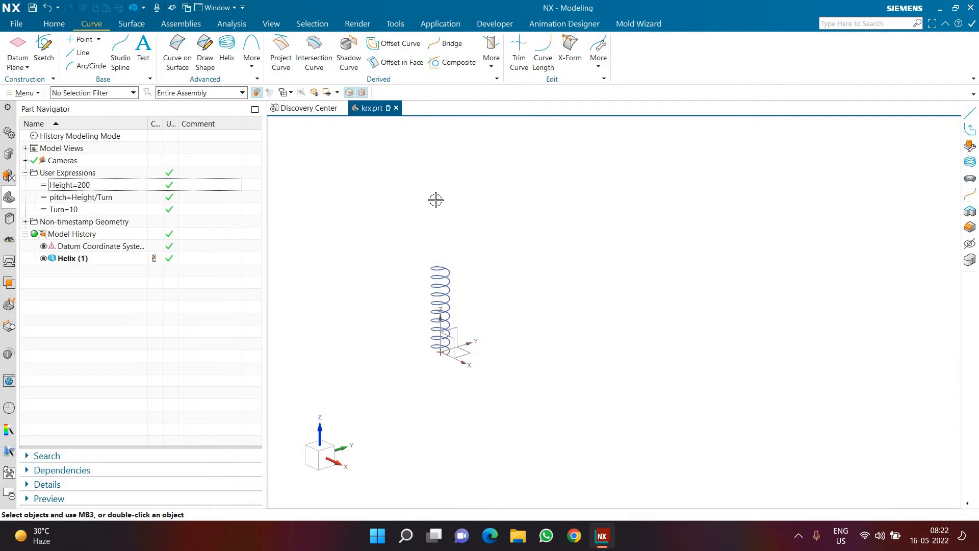
# Step: Set the Height expression to 500
pyautogui.doubleClick(109, 187)
pyautogui.write('500')
pyautogui.press('Return')
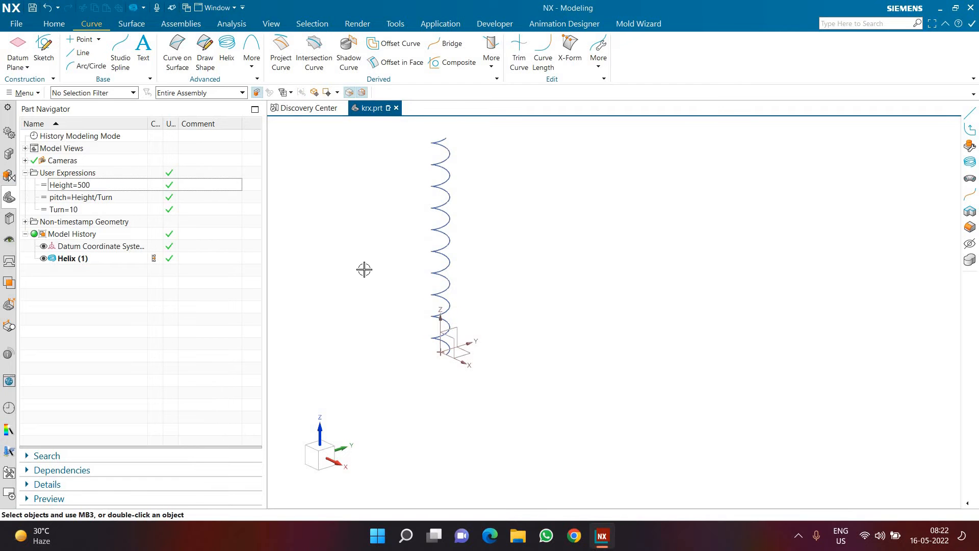
# Step: Return the Height expression to 200 and inspect the resulting helix
pyautogui.doubleClick(107, 187)
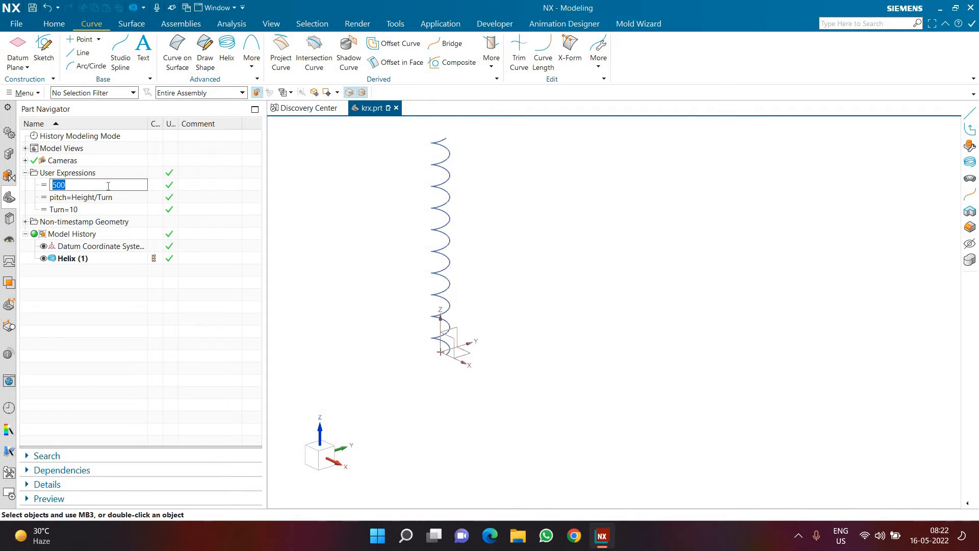
pyautogui.write('200')
pyautogui.press('Return')
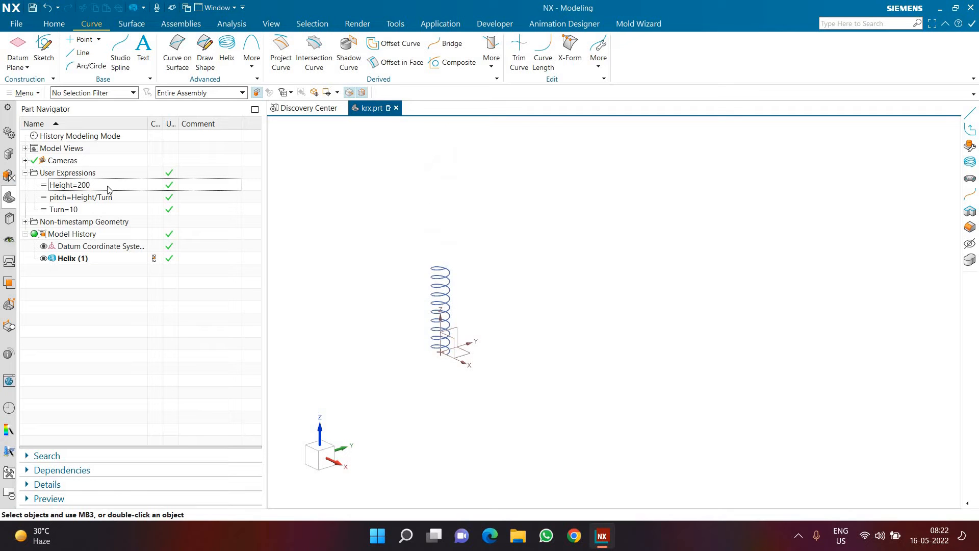
pyautogui.scroll(6, 439, 278)
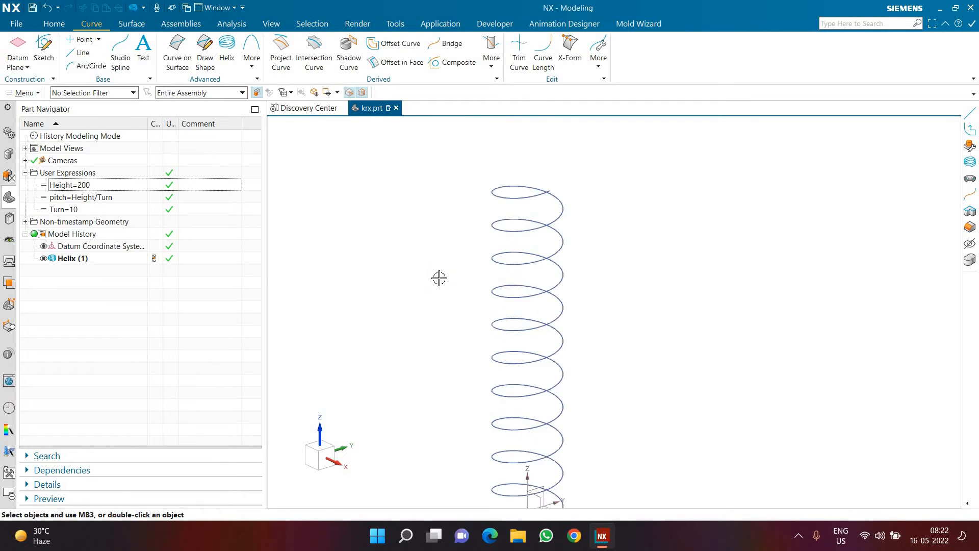
pyautogui.scroll(-3, 439, 278)
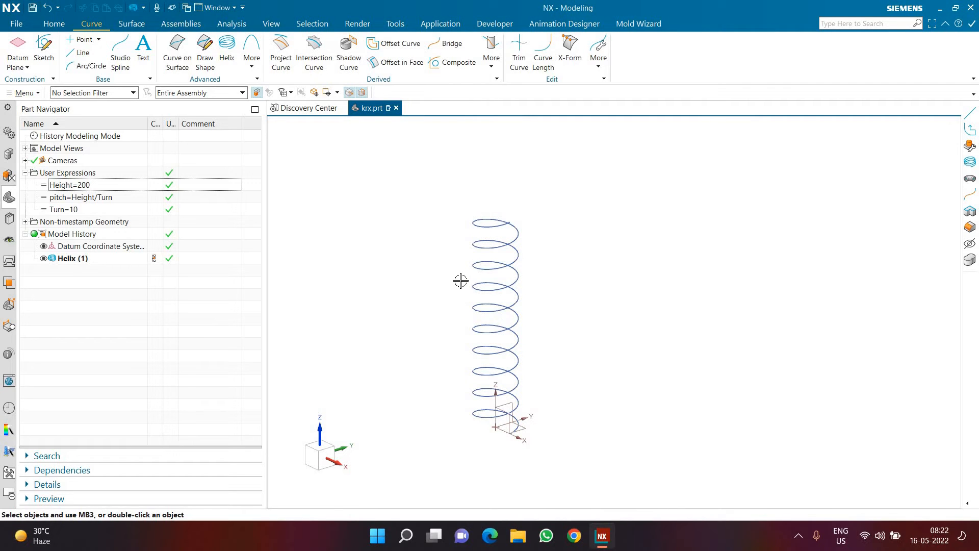
pyautogui.scroll(1, 461, 280)
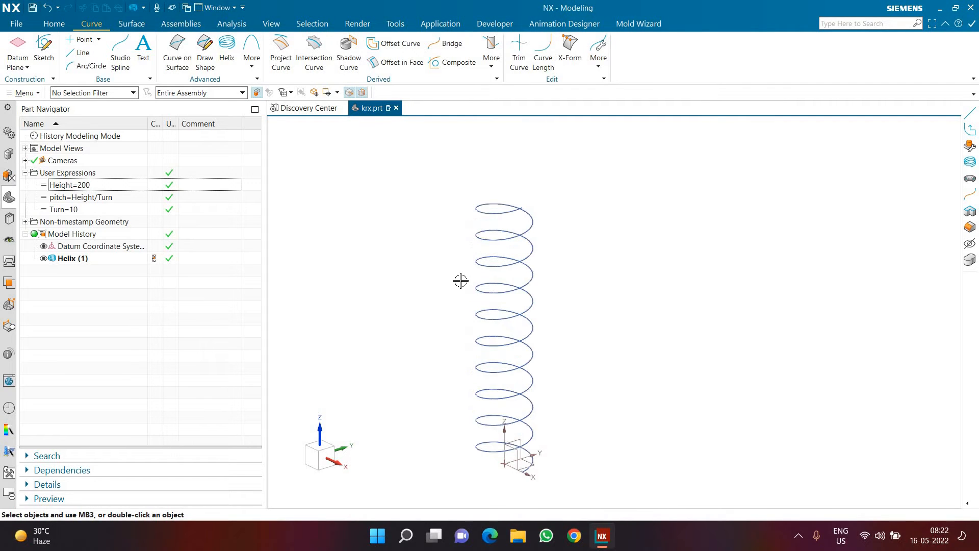
# Step: Create a tube along the helix with outer diameter 5 mm, inner diameter 0 mm, and single-segment output
pyautogui.click(131, 24)
pyautogui.click(371, 57)
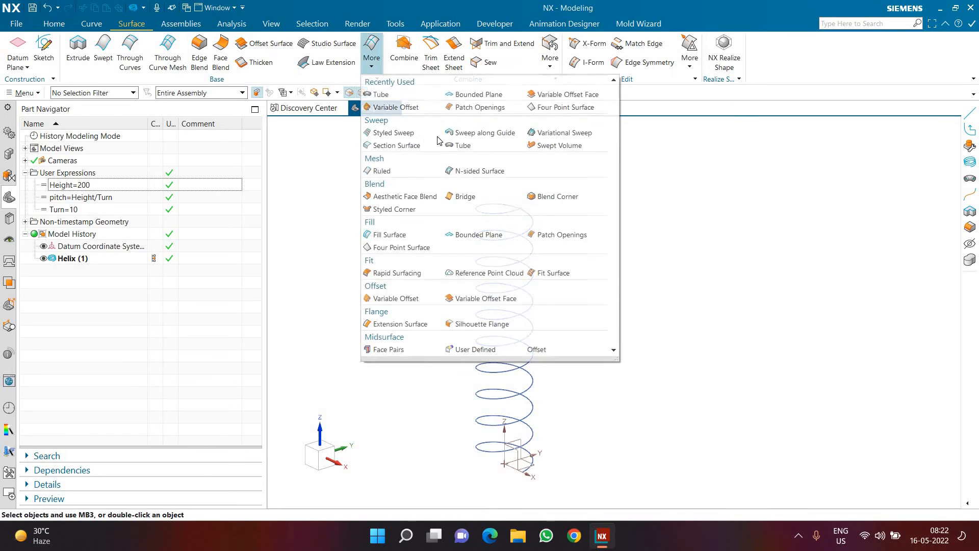
pyautogui.click(458, 141)
pyautogui.scroll(-2, 645, 218)
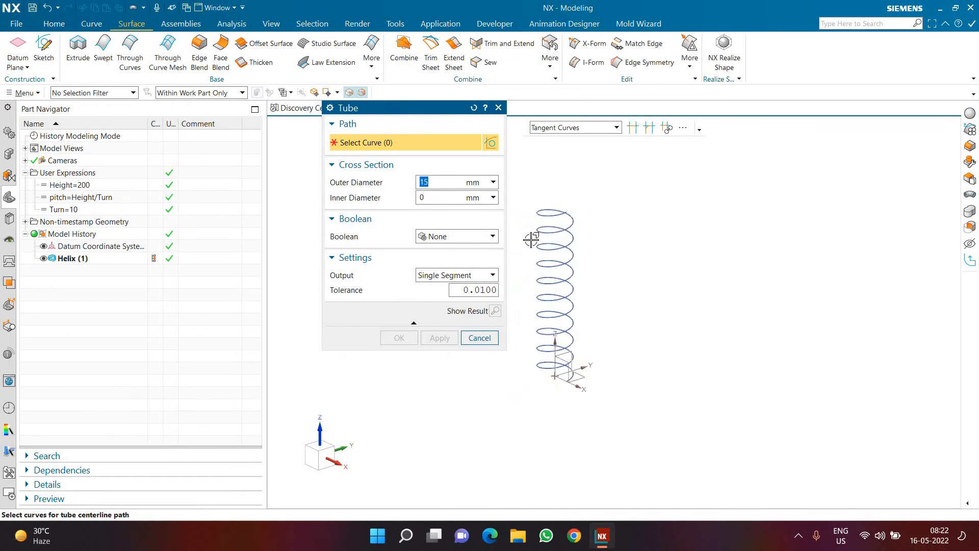
pyautogui.scroll(2, 552, 220)
pyautogui.click(548, 201)
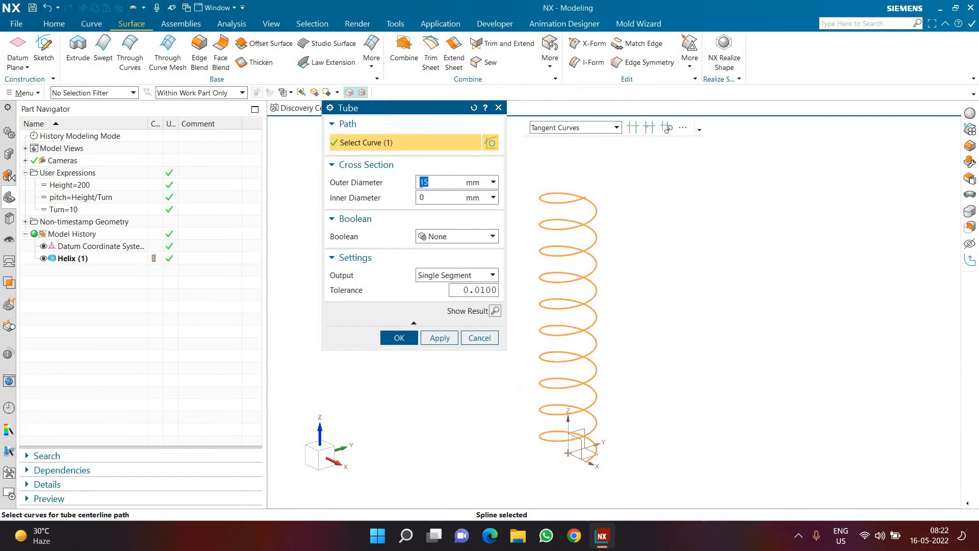
pyautogui.write('5')
pyautogui.click(495, 311)
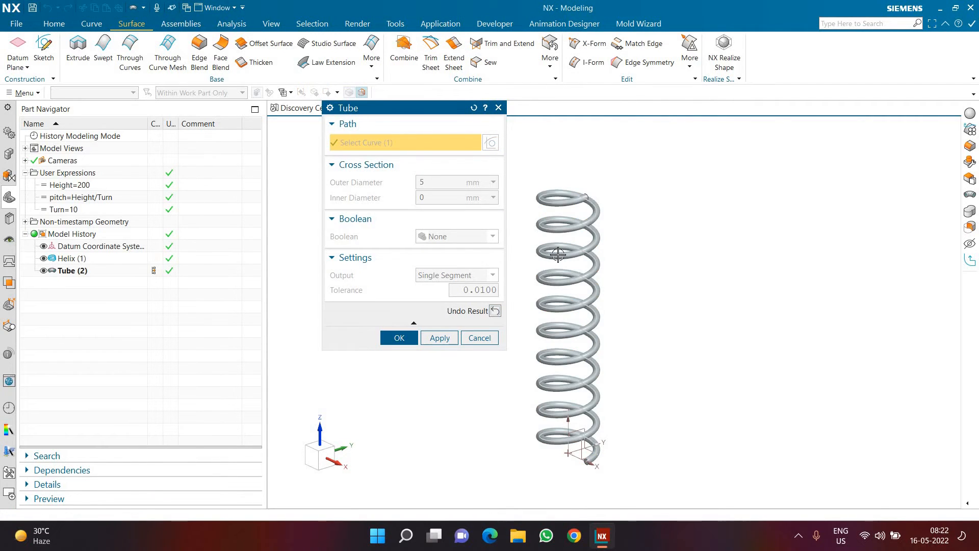
pyautogui.scroll(-2, 509, 213)
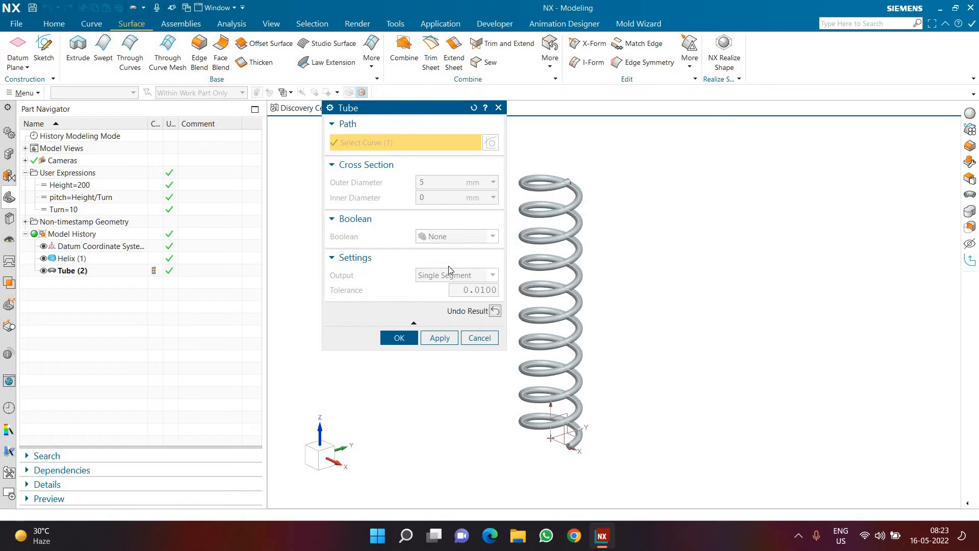
pyautogui.scroll(2, 562, 212)
pyautogui.scroll(-2, 586, 209)
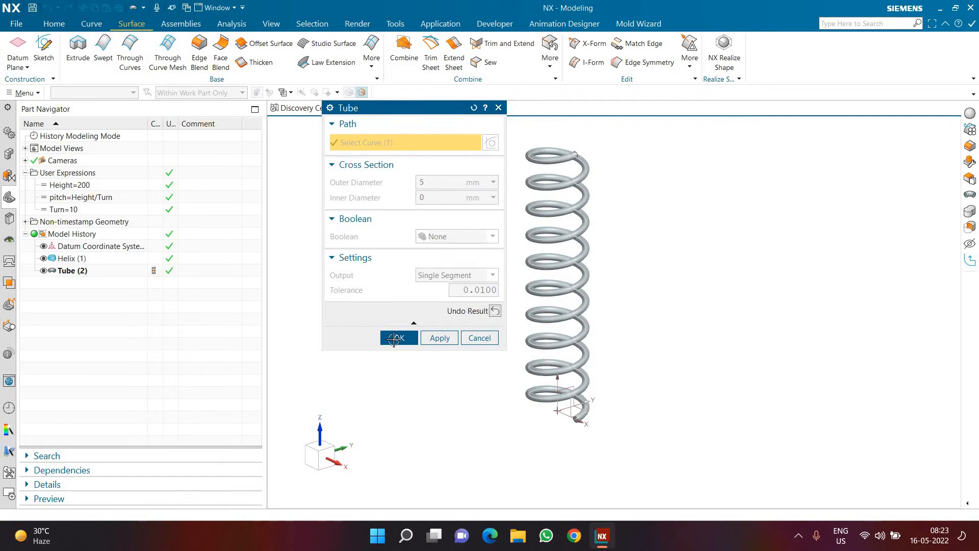
pyautogui.click(395, 339)
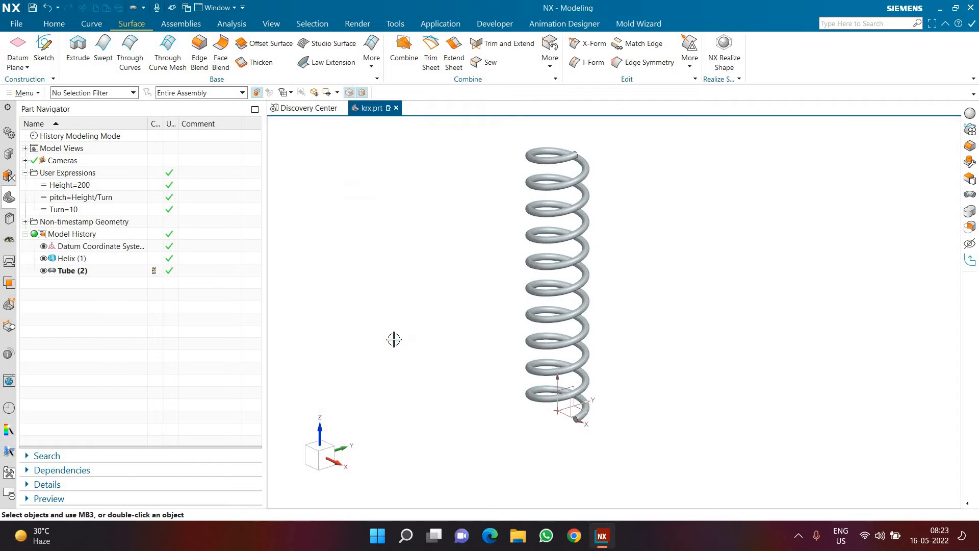
# Step: Hide the helix curve, collapse the user expressions, and save the spring part
pyautogui.click(43, 258)
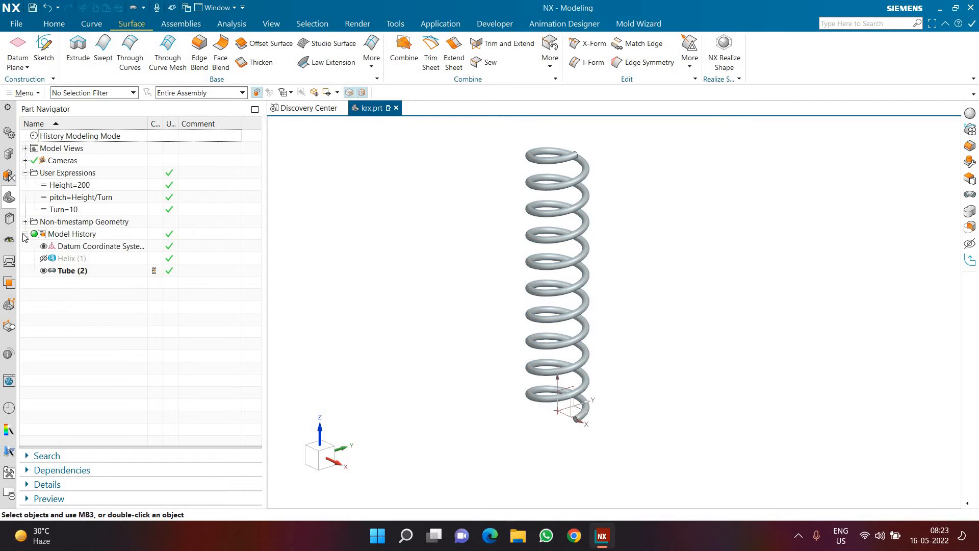
pyautogui.click(25, 173)
pyautogui.scroll(-1, 499, 292)
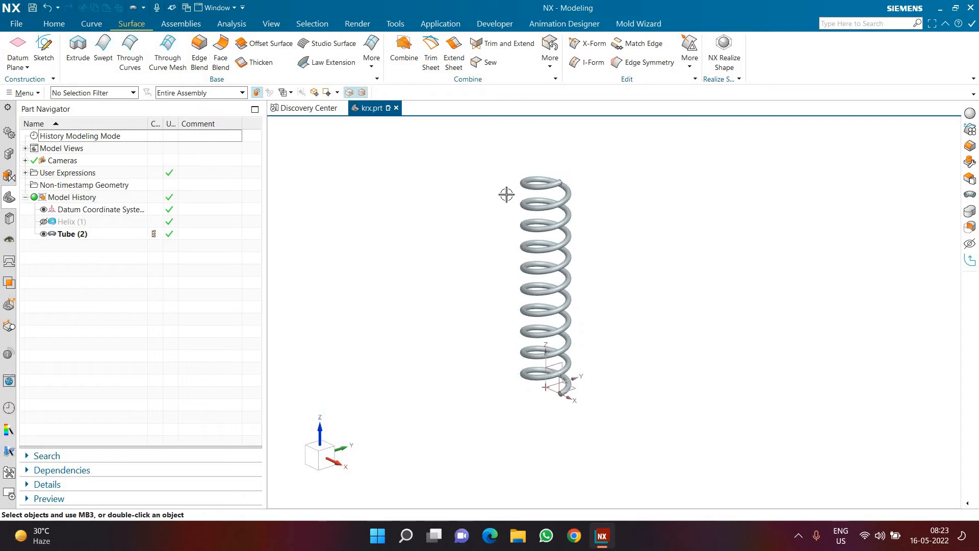
pyautogui.scroll(2, 506, 194)
pyautogui.scroll(-1, 507, 195)
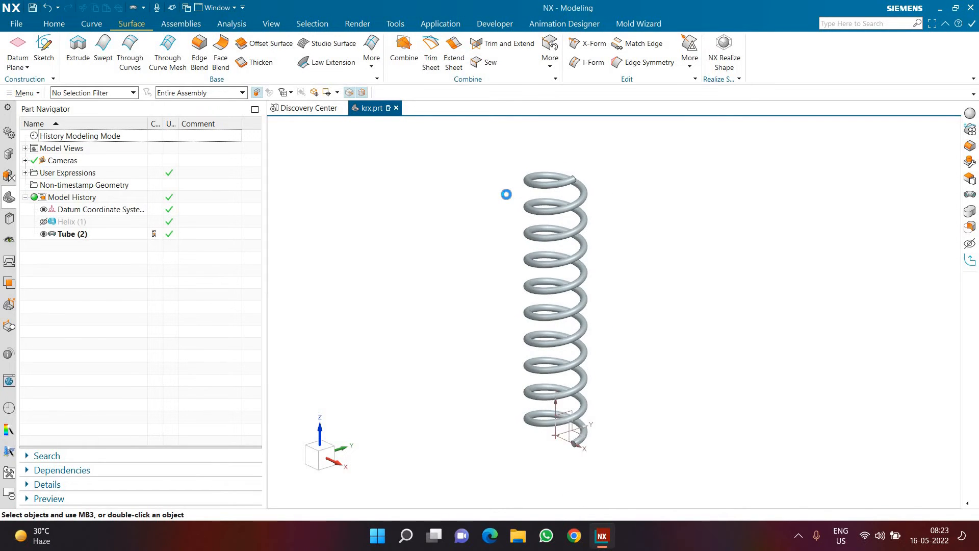
pyautogui.hotkey('ctrl', 'f')
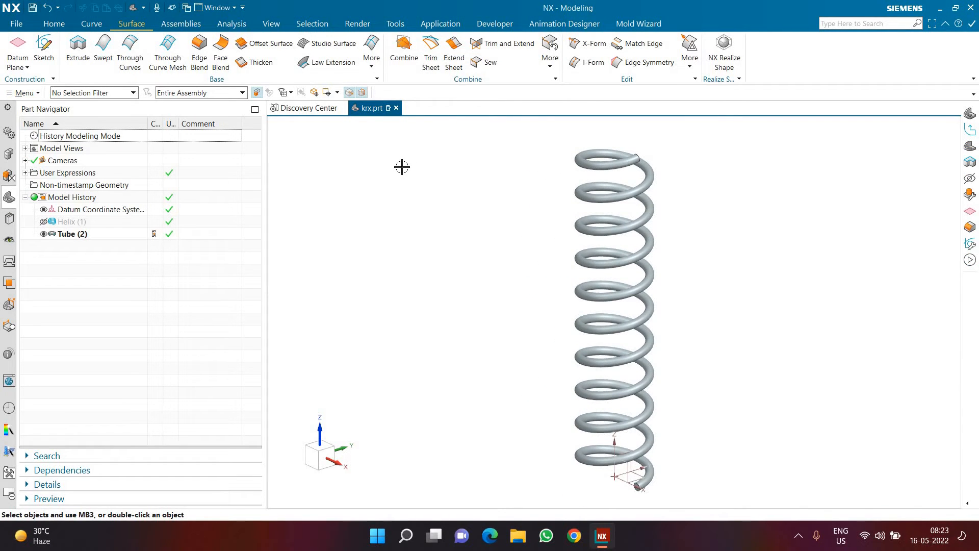
pyautogui.hotkey('ctrl', 's')
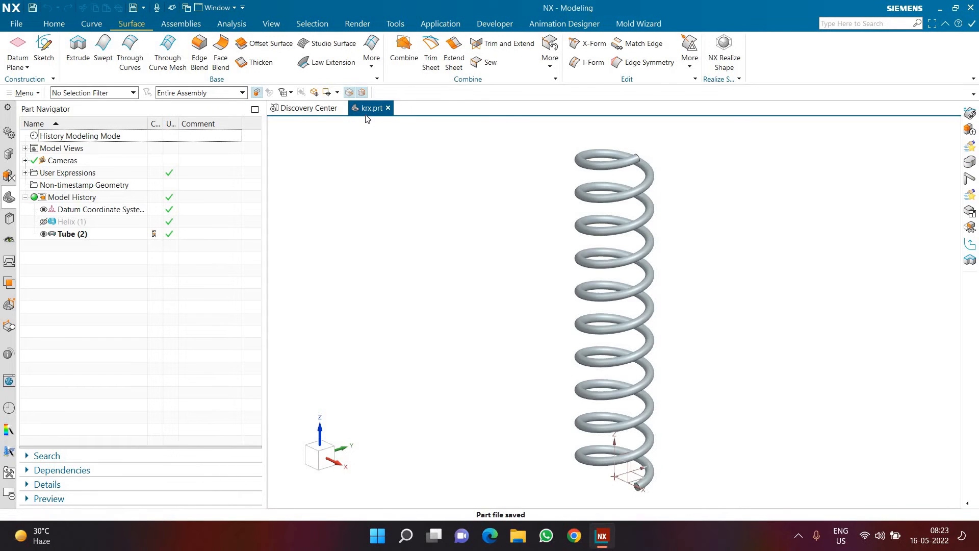
# Step: Switch to File Explorer, check the part files stored in D:\Lib, and close the window
pyautogui.click(518, 535)
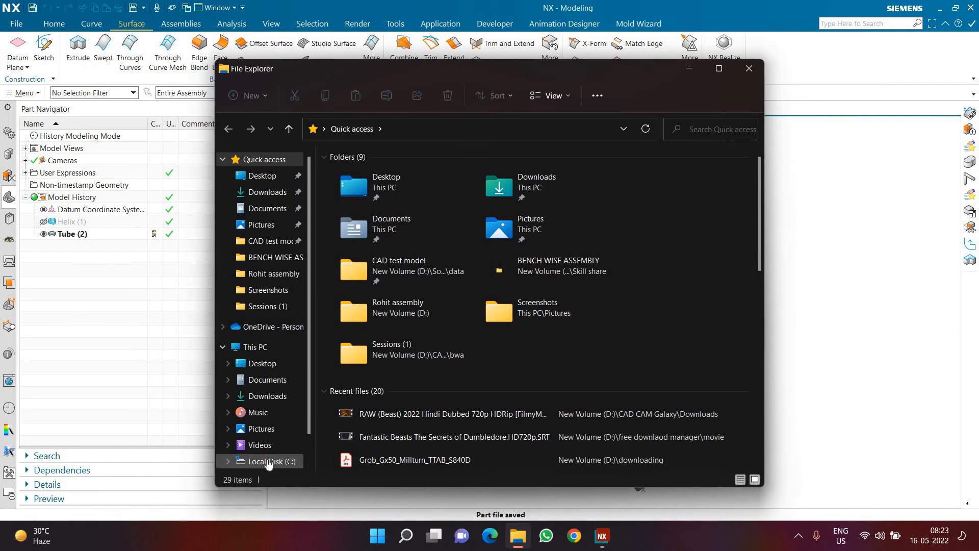
pyautogui.click(271, 460)
pyautogui.scroll(-1, 270, 451)
pyautogui.click(270, 441)
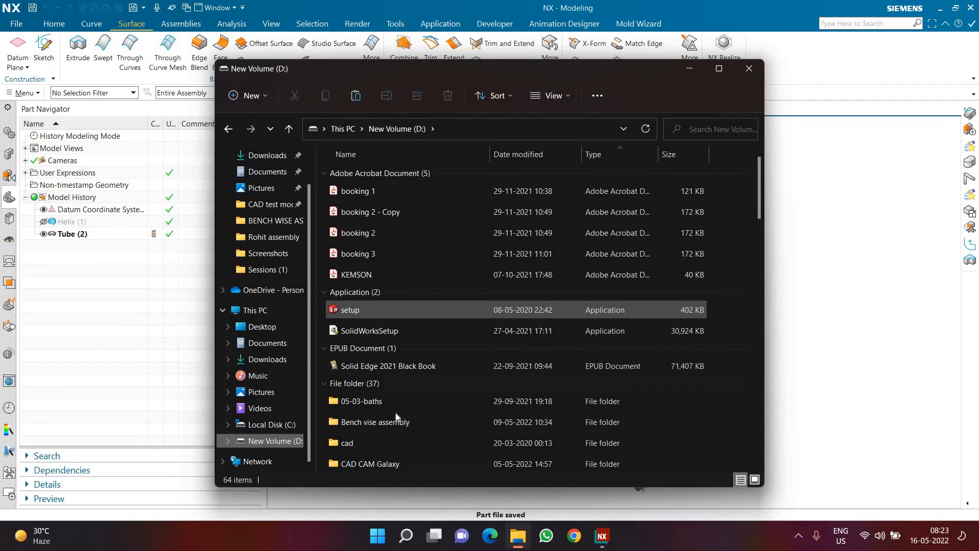
pyautogui.scroll(-15, 394, 423)
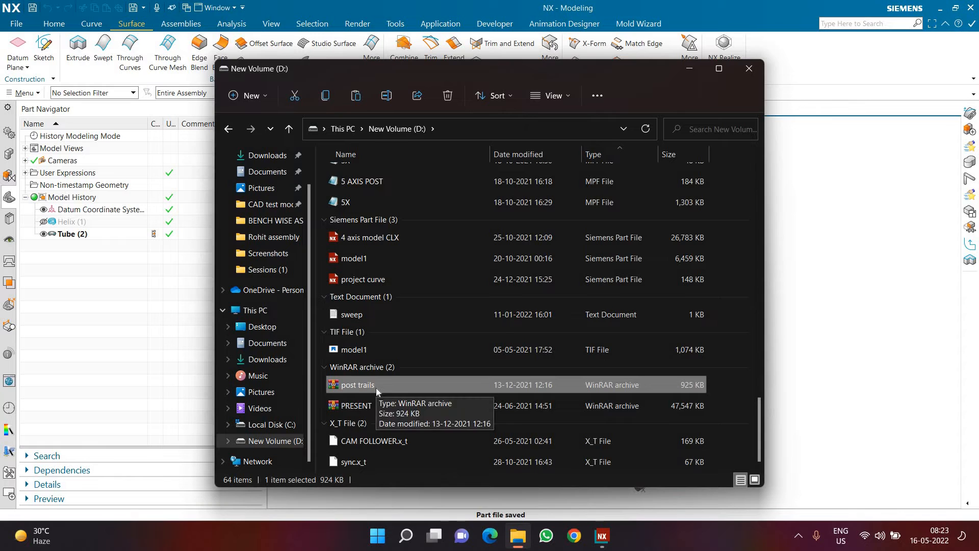
pyautogui.scroll(12, 384, 185)
pyautogui.doubleClick(386, 176)
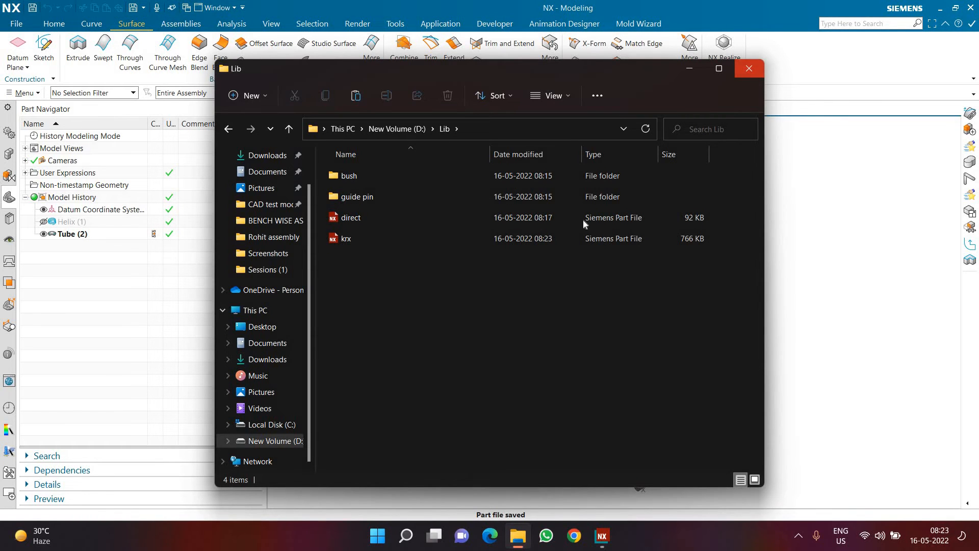
pyautogui.click(748, 68)
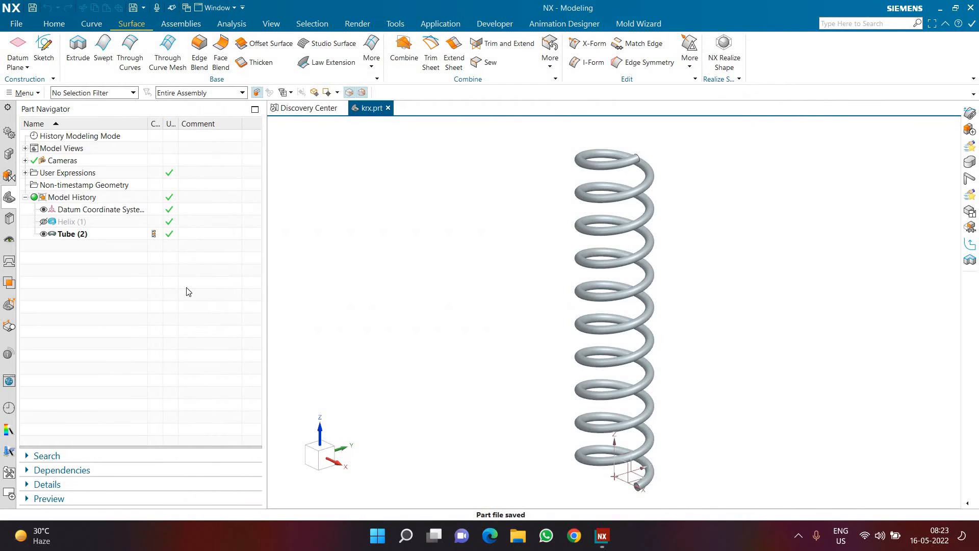
# Step: Open the Reuse Library and look through its list of available libraries
pyautogui.click(11, 223)
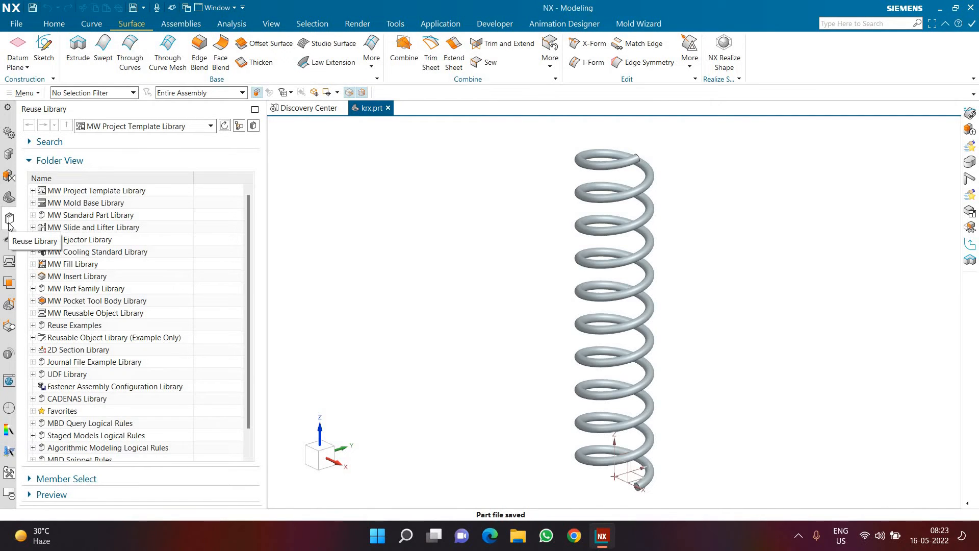
pyautogui.scroll(-1, 104, 309)
pyautogui.scroll(1, 106, 313)
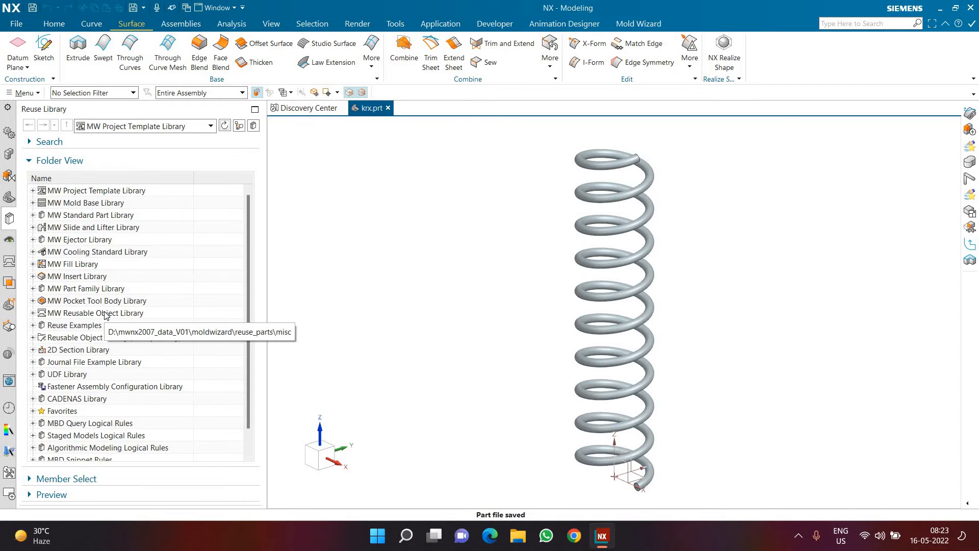
pyautogui.scroll(-1, 106, 314)
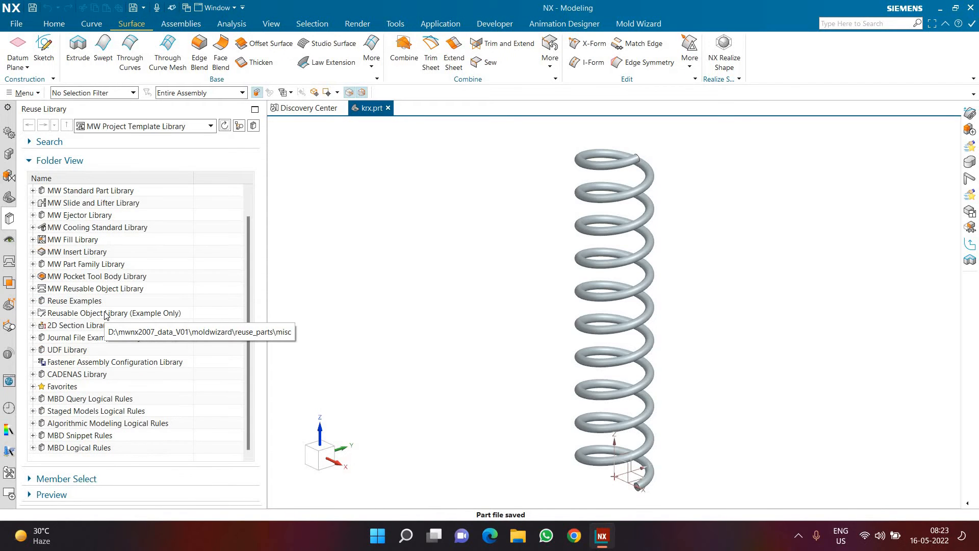
pyautogui.scroll(1, 104, 286)
pyautogui.scroll(-1, 104, 285)
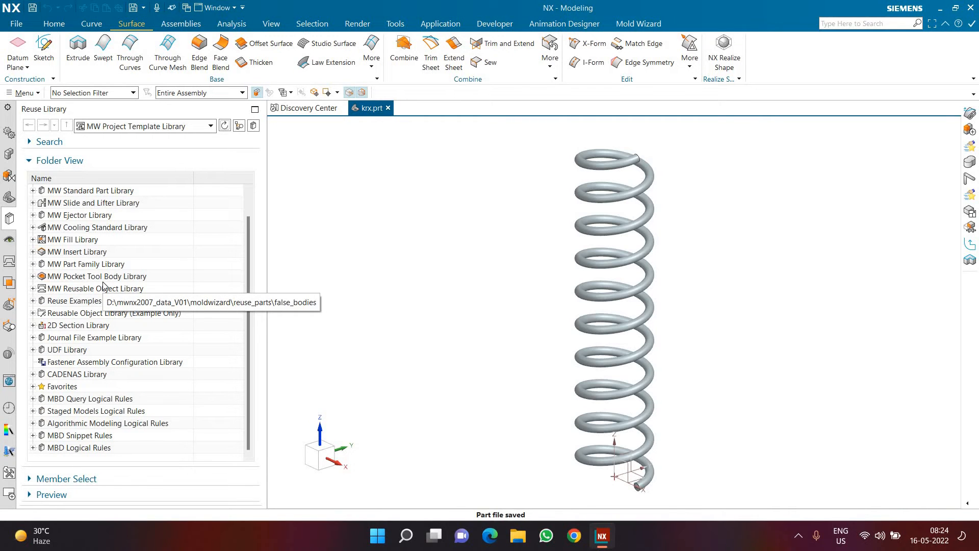
pyautogui.scroll(1, 103, 285)
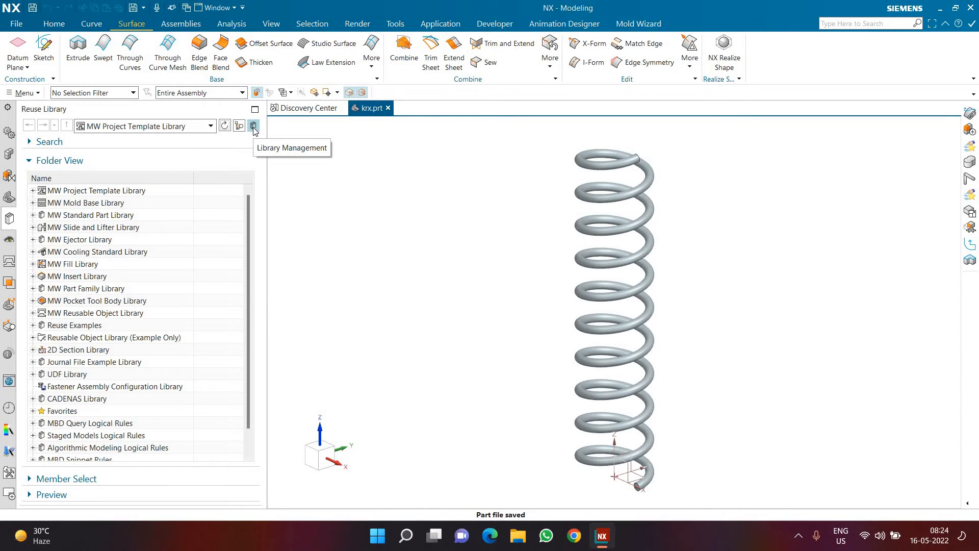
# Step: Open Reuse Library Management and review the registered libraries and their directories
pyautogui.rightClick(215, 251)
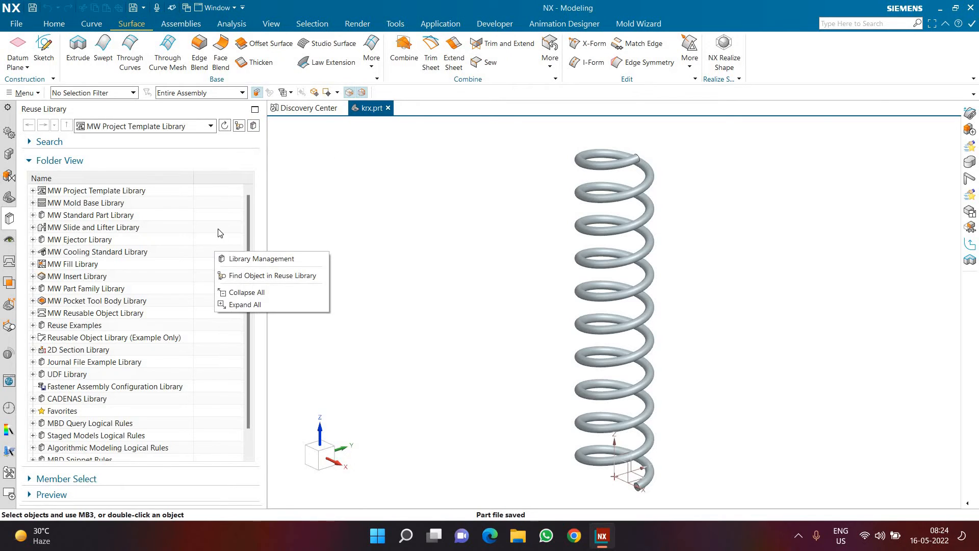
pyautogui.click(233, 259)
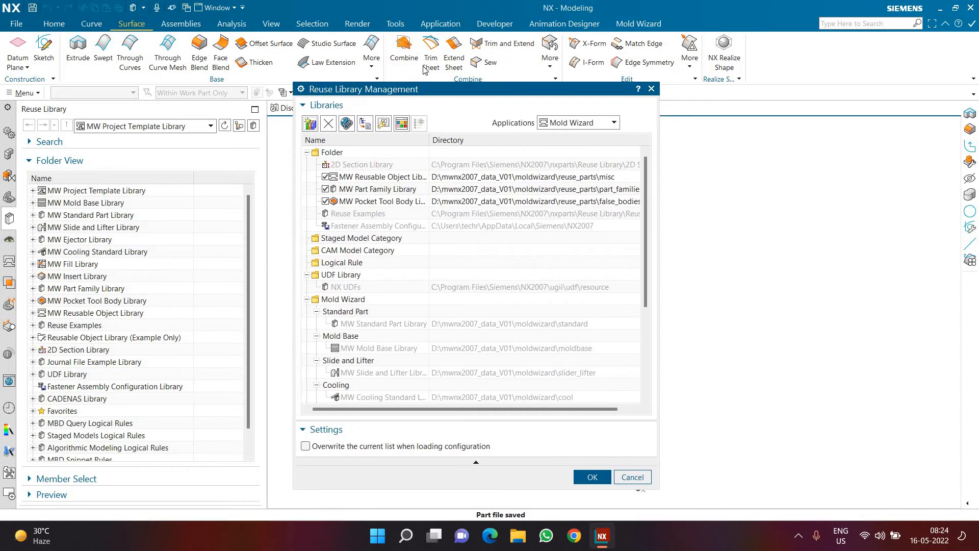
pyautogui.moveTo(448, 94); pyautogui.dragTo(451, 73)
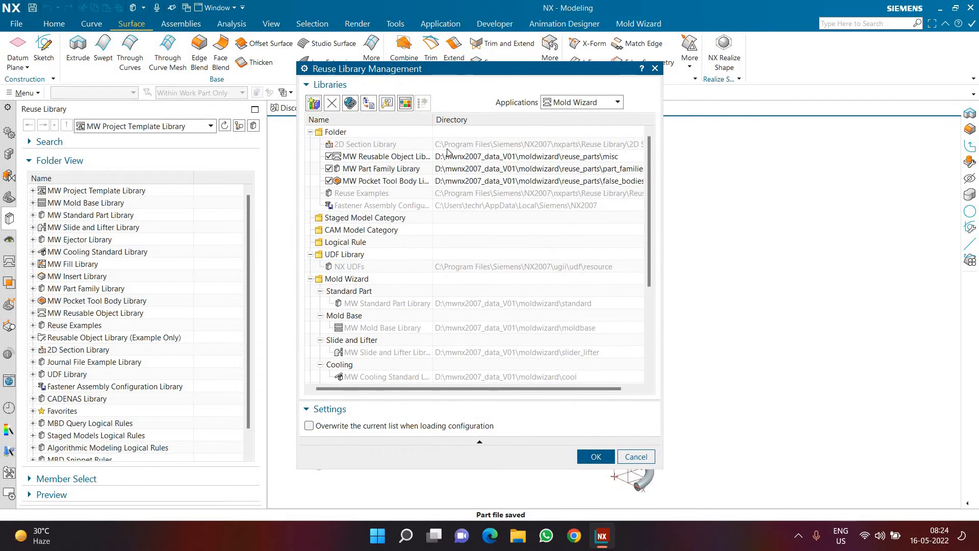
pyautogui.scroll(-2, 441, 176)
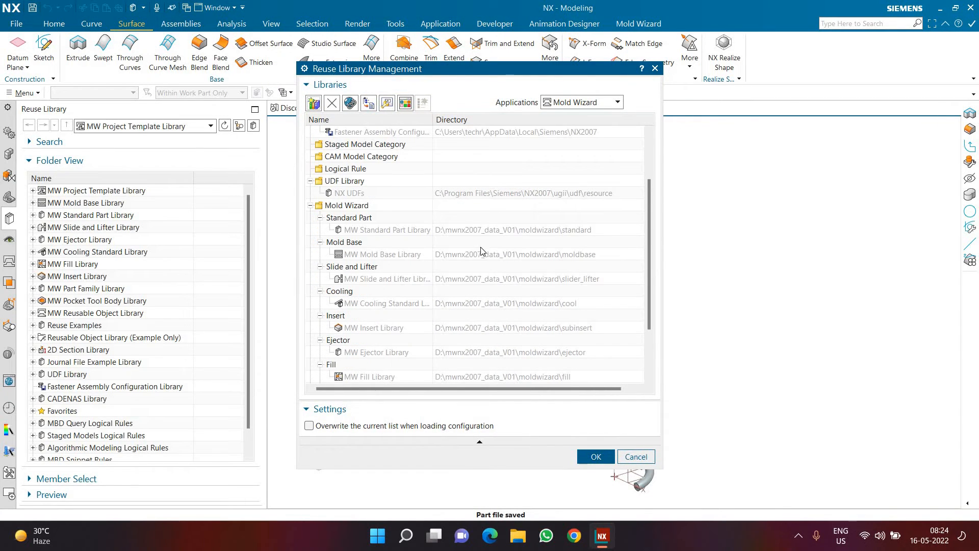
pyautogui.scroll(-2, 481, 250)
pyautogui.scroll(4, 489, 197)
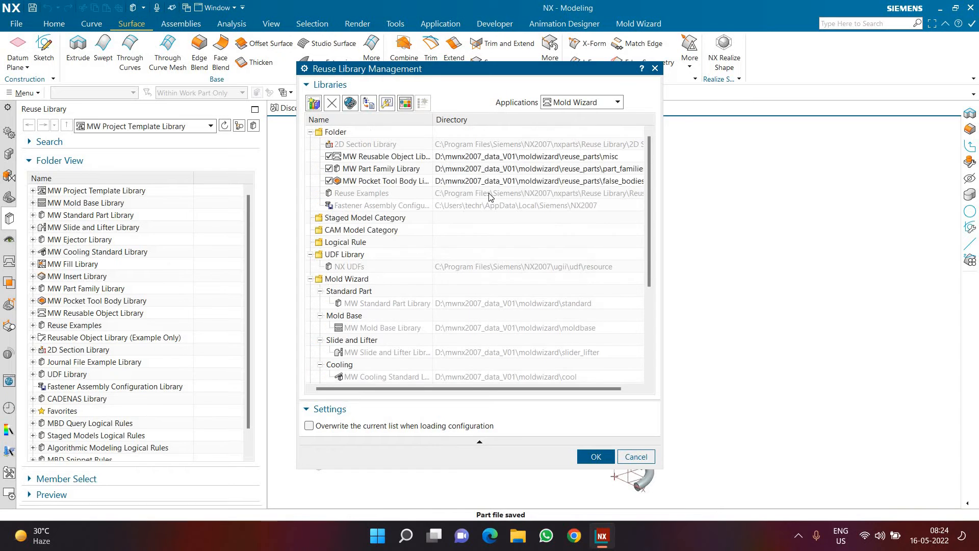
pyautogui.scroll(-4, 490, 198)
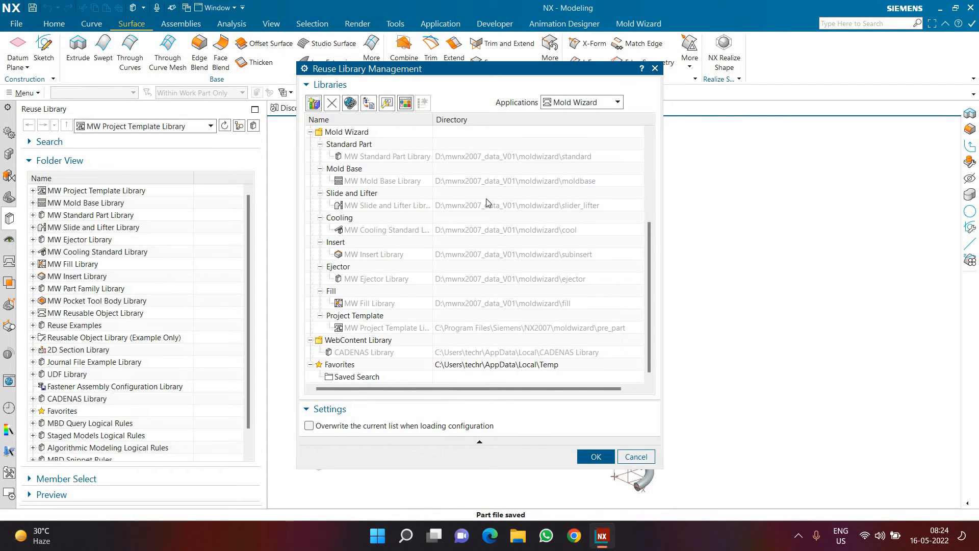
pyautogui.scroll(4, 494, 242)
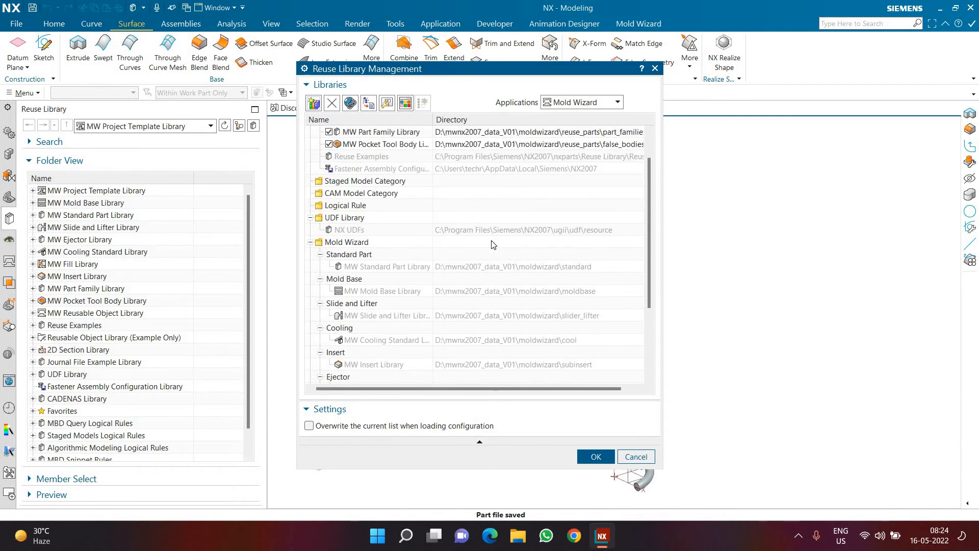
# Step: Add the folder D:\Lib as a new reuse library named "cad cam galaxy"
pyautogui.click(314, 104)
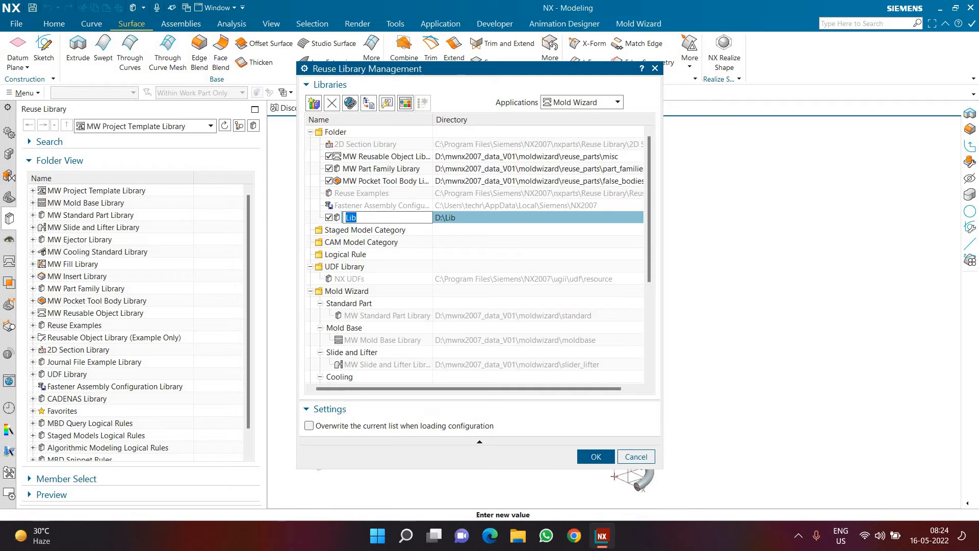
pyautogui.write('cad cam galacy')
pyautogui.press('BackSpace')
pyautogui.press('BackSpace')
pyautogui.write('xy')
pyautogui.press('Return')
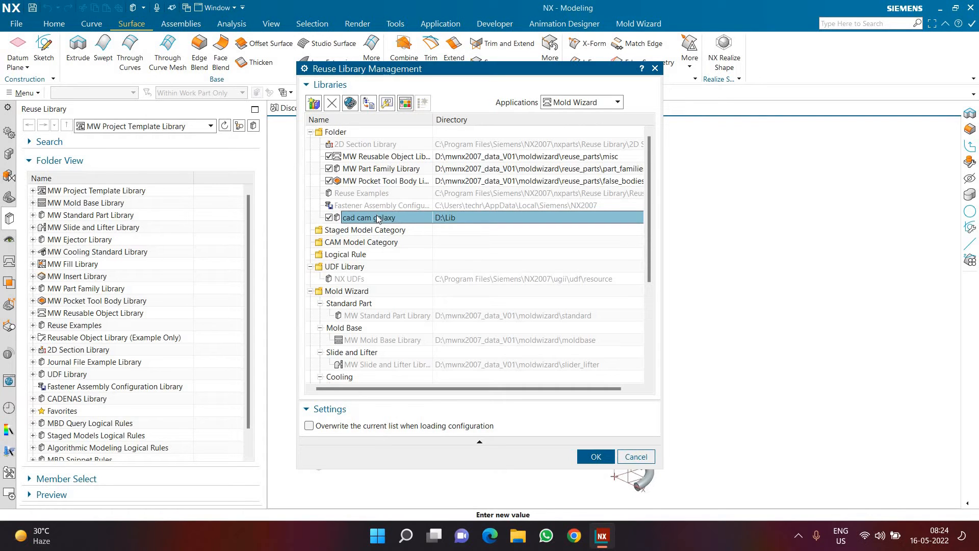
pyautogui.click(596, 456)
# Step: Select the "cad cam galaxy" library in the Reuse Library and show its members
pyautogui.scroll(-1, 99, 393)
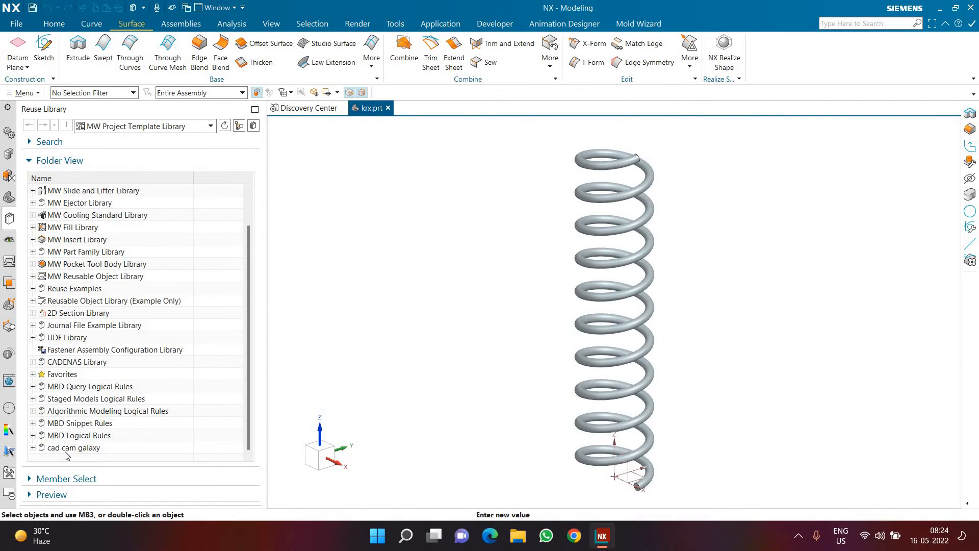
pyautogui.click(82, 450)
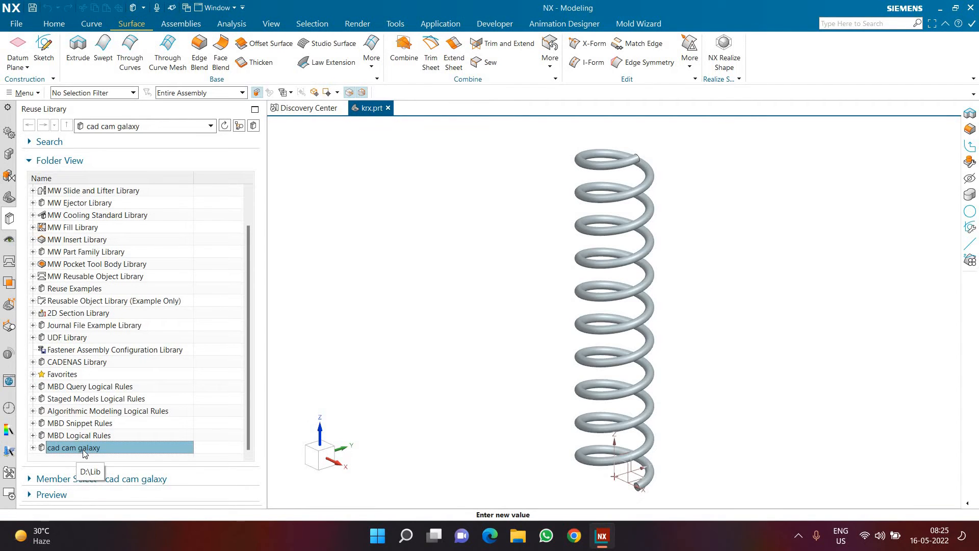
pyautogui.click(60, 488)
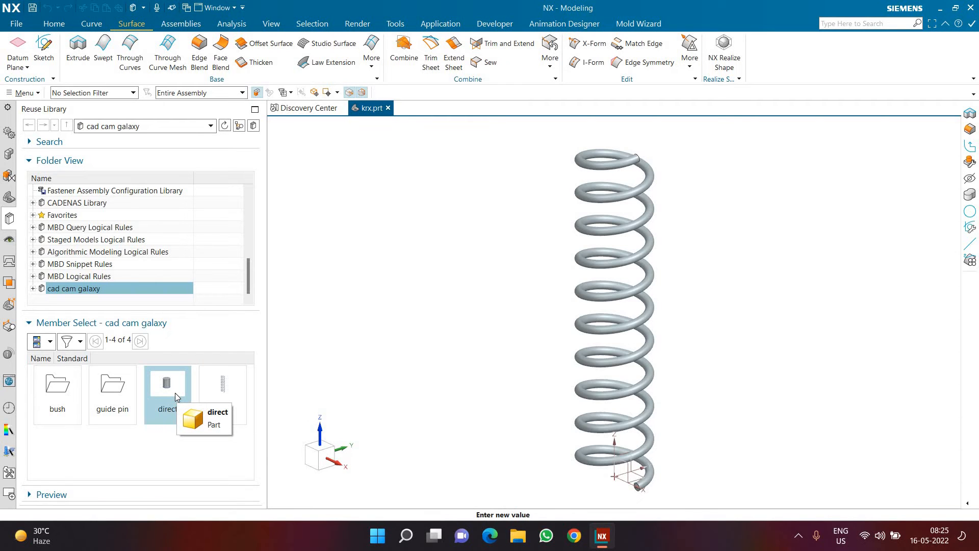
pyautogui.rightClick(224, 389)
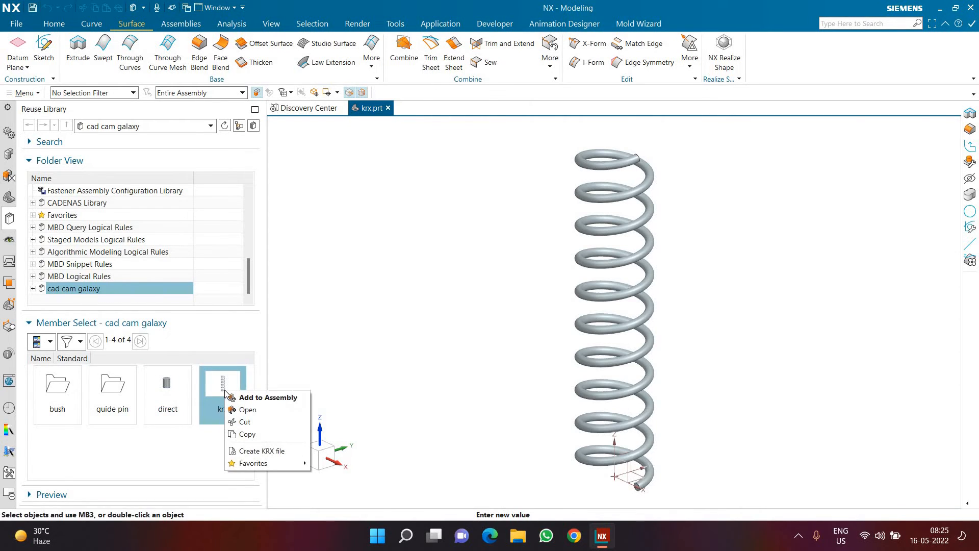
pyautogui.click(272, 451)
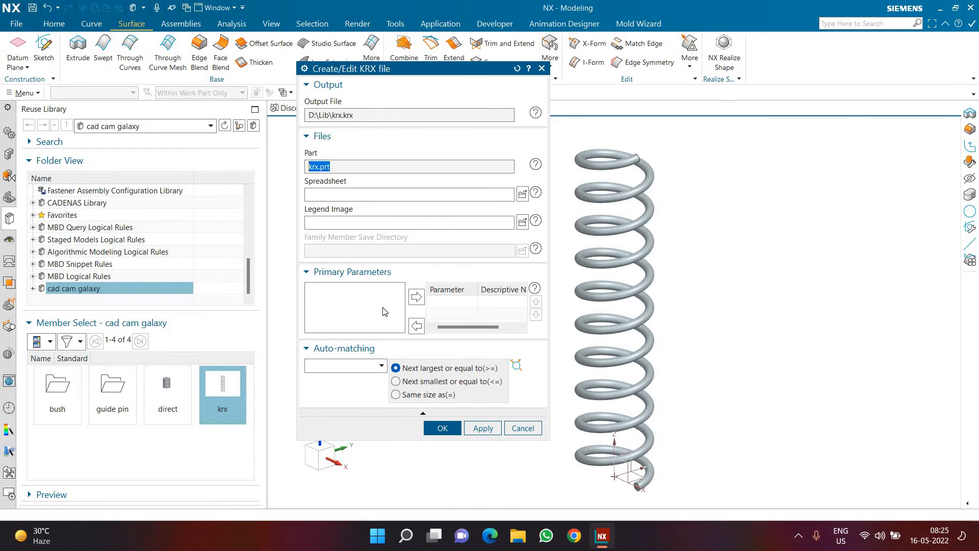
pyautogui.click(510, 427)
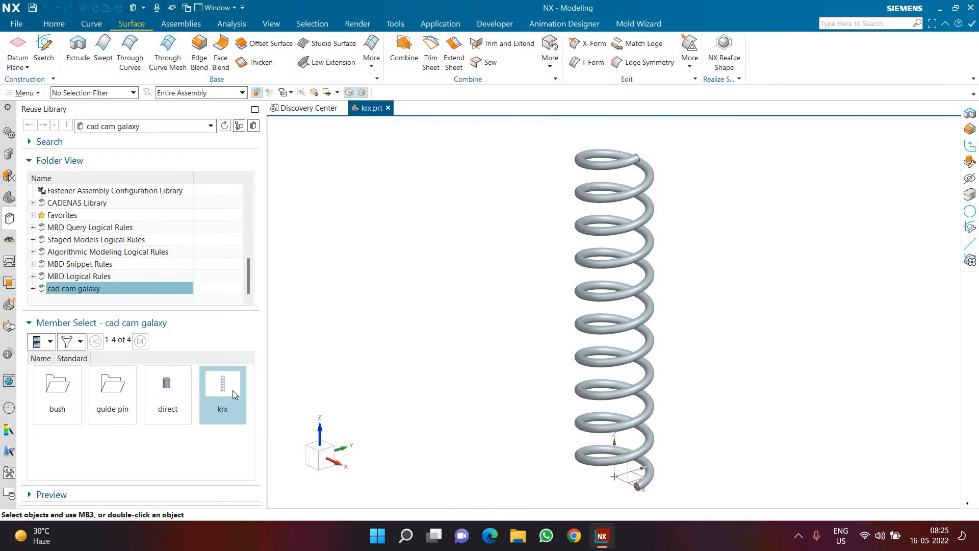
# Step: Start a part family for the spring and add the Height and Turn expressions to its chosen columns
pyautogui.moveTo(233, 390); pyautogui.dragTo(471, 220)
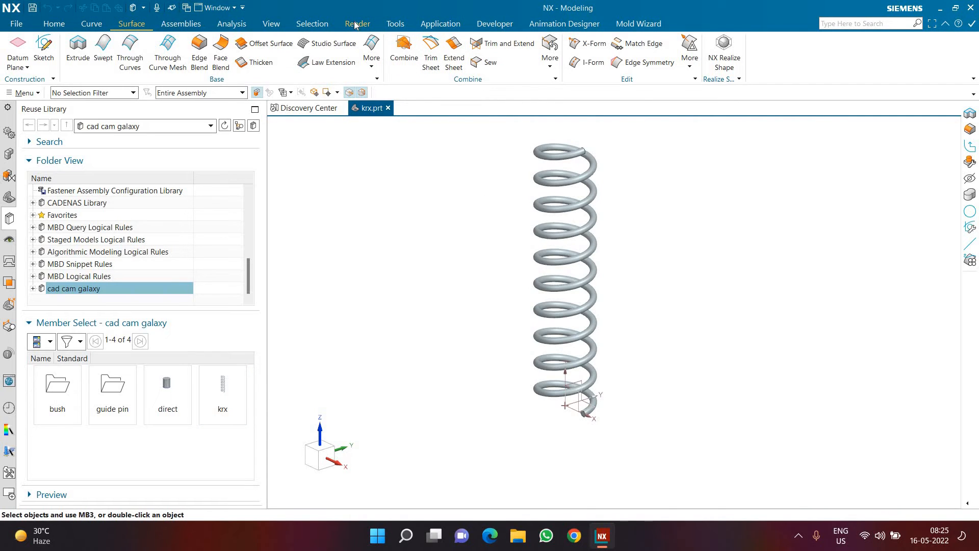
pyautogui.click(388, 24)
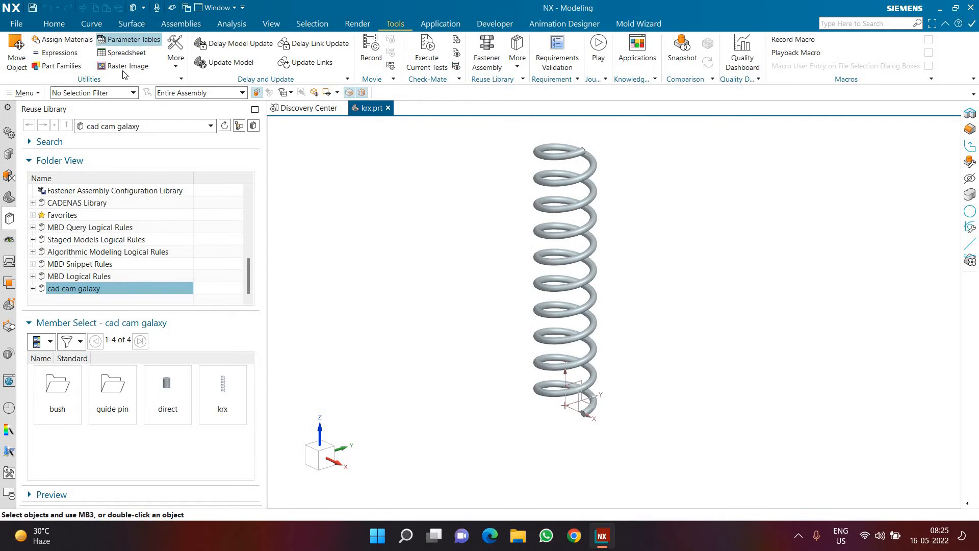
pyautogui.click(65, 71)
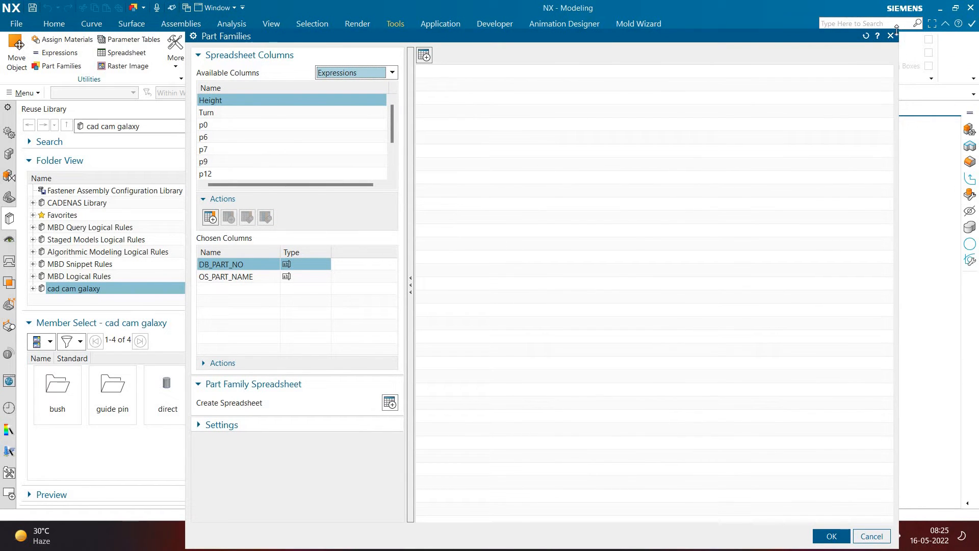
pyautogui.moveTo(897, 29); pyautogui.dragTo(770, 101)
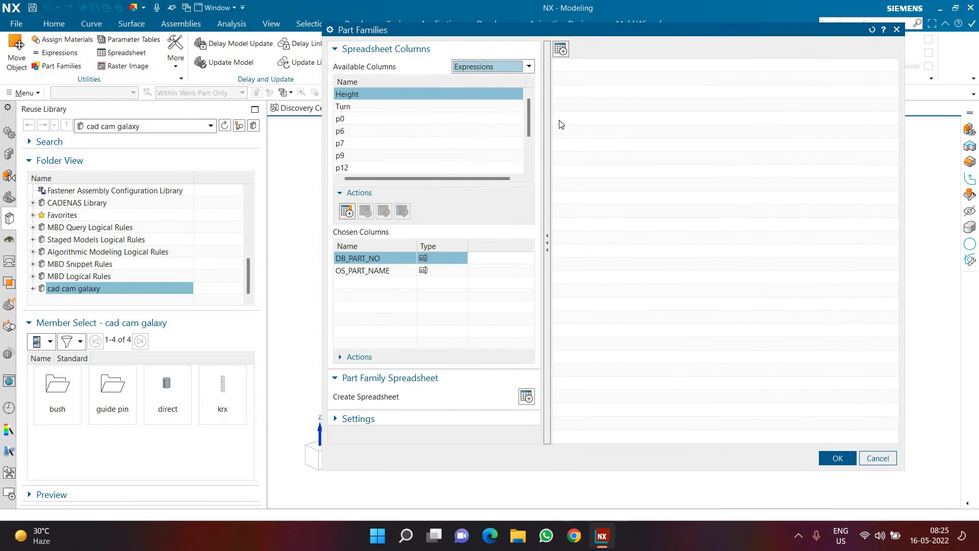
pyautogui.click(546, 152)
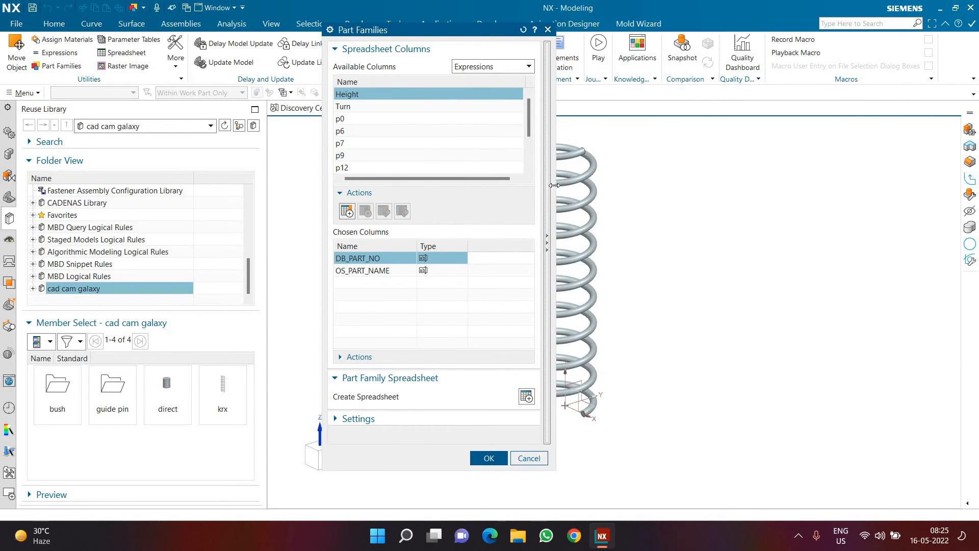
pyautogui.click(547, 188)
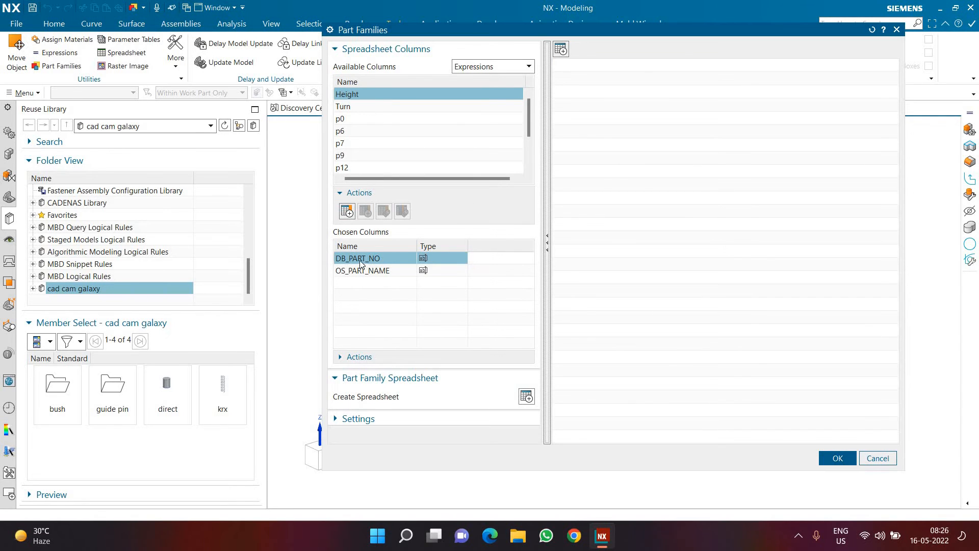
pyautogui.keyDown('ctrl'); pyautogui.click(359, 107); pyautogui.keyUp('ctrl')
pyautogui.scroll(-2, 363, 145)
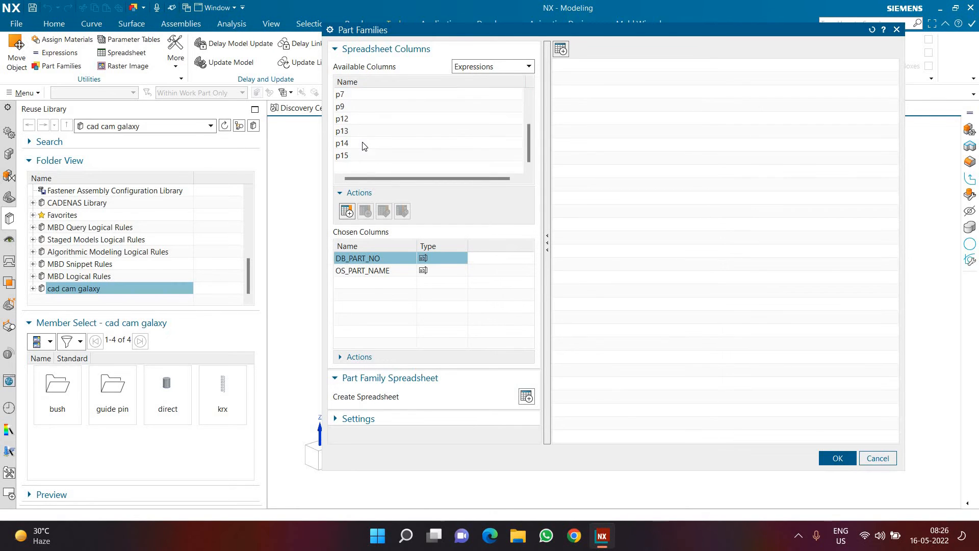
pyautogui.scroll(2, 363, 144)
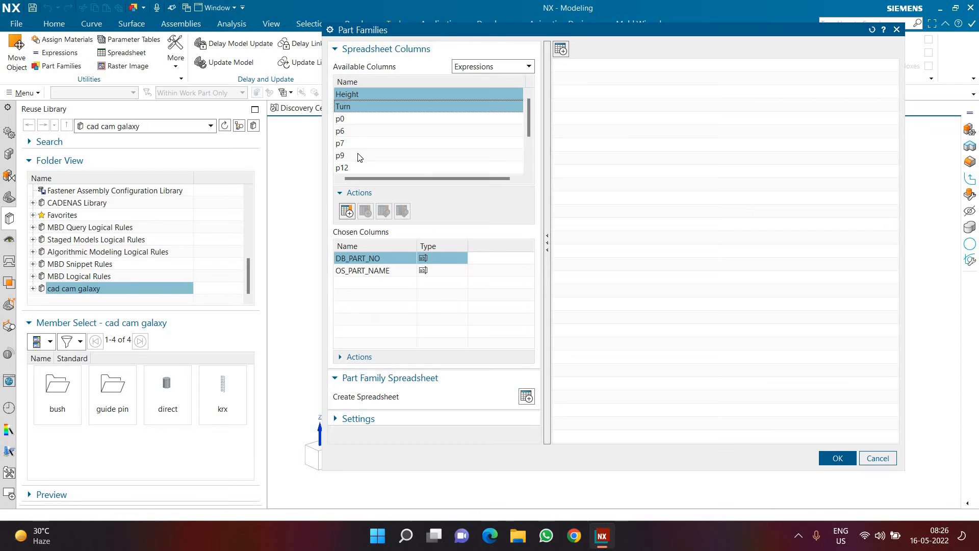
pyautogui.click(347, 210)
# Step: Create the part family spreadsheet from the chosen columns and look over its headers and first row
pyautogui.click(370, 284)
pyautogui.click(370, 293)
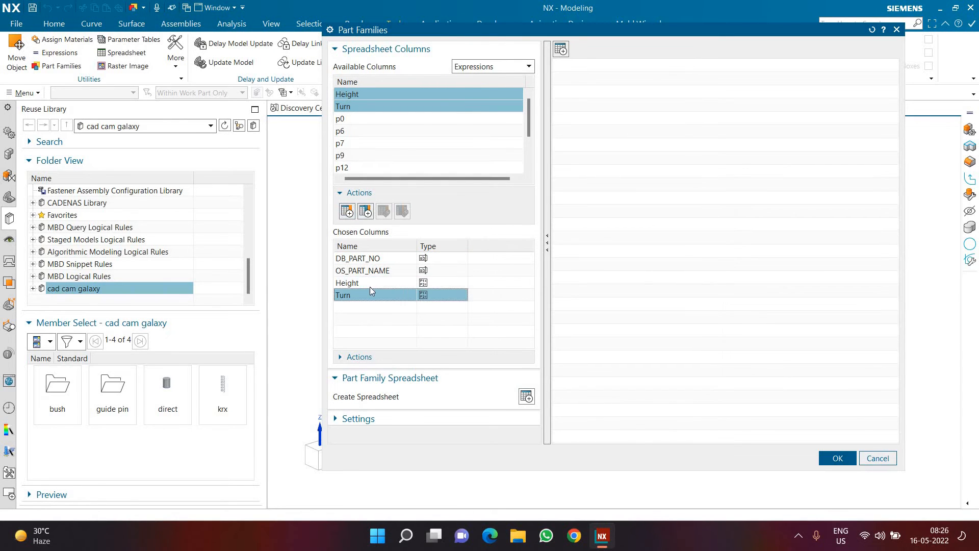
pyautogui.click(370, 287)
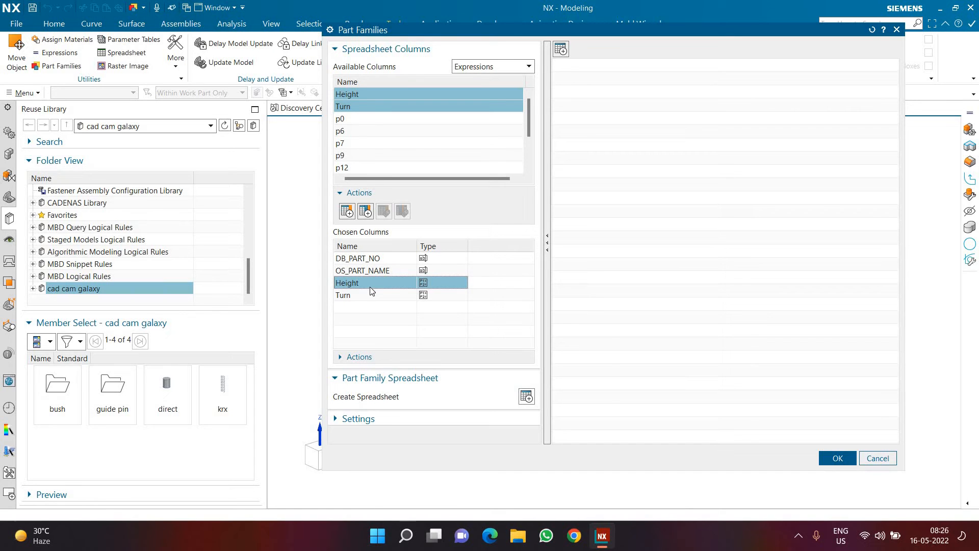
pyautogui.click(369, 297)
pyautogui.click(368, 325)
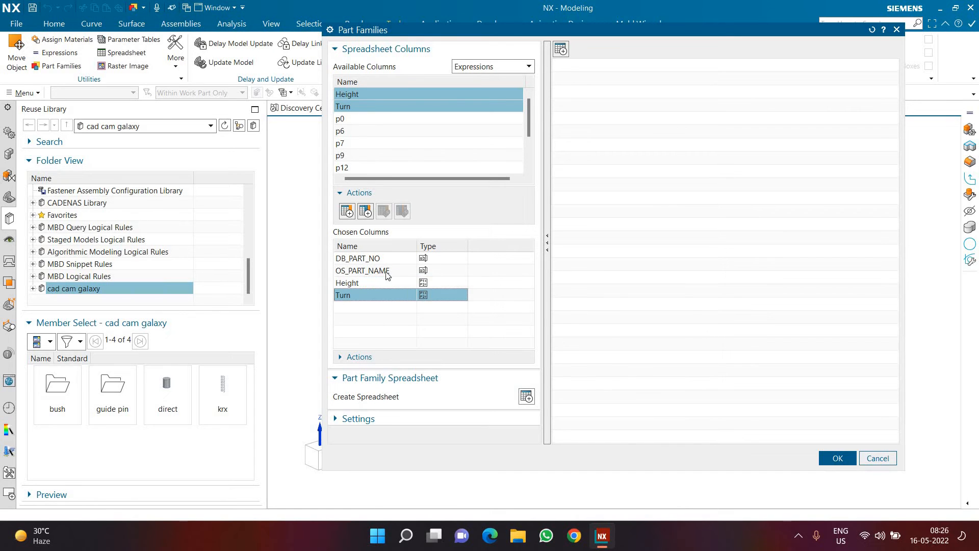
pyautogui.click(355, 285)
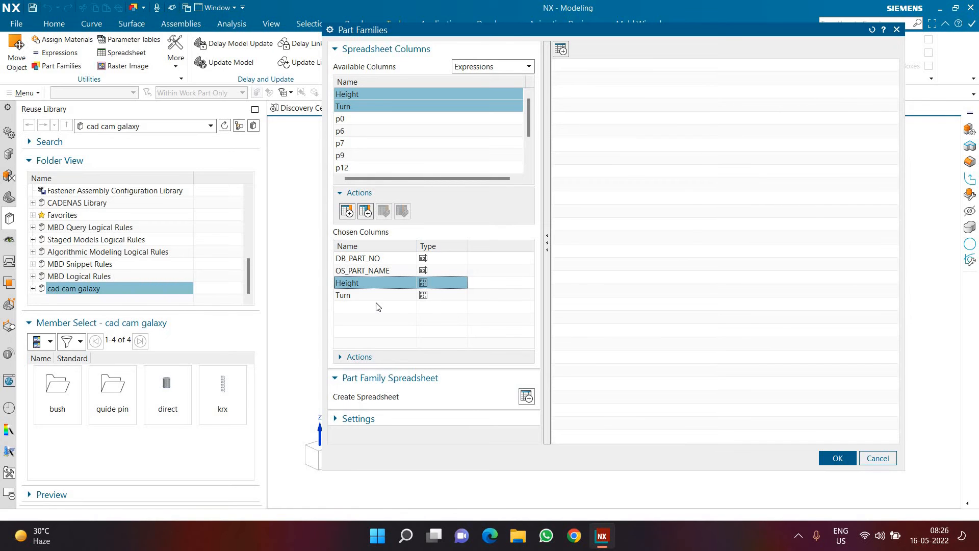
pyautogui.click(523, 403)
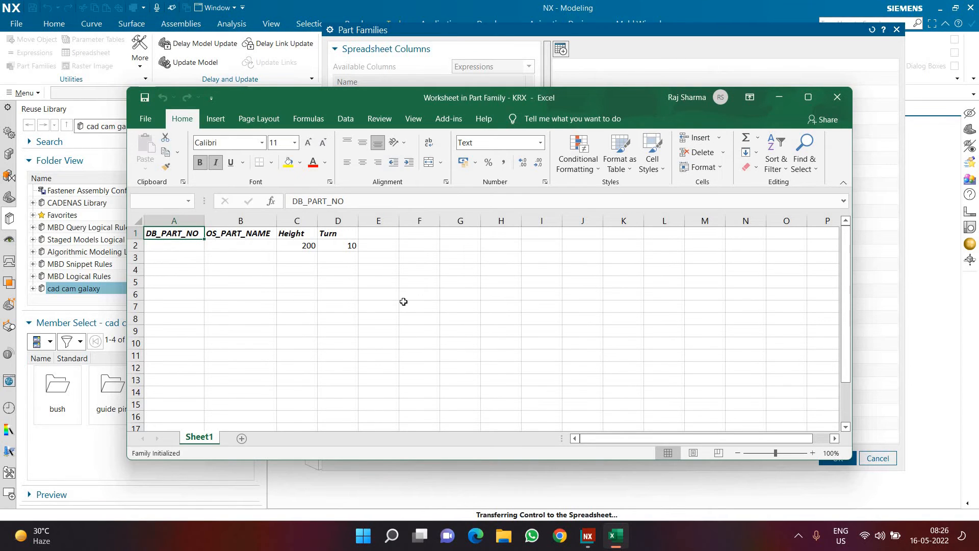
pyautogui.moveTo(187, 235); pyautogui.dragTo(270, 246)
pyautogui.keyDown('shift'); pyautogui.click(338, 247); pyautogui.keyUp('shift')
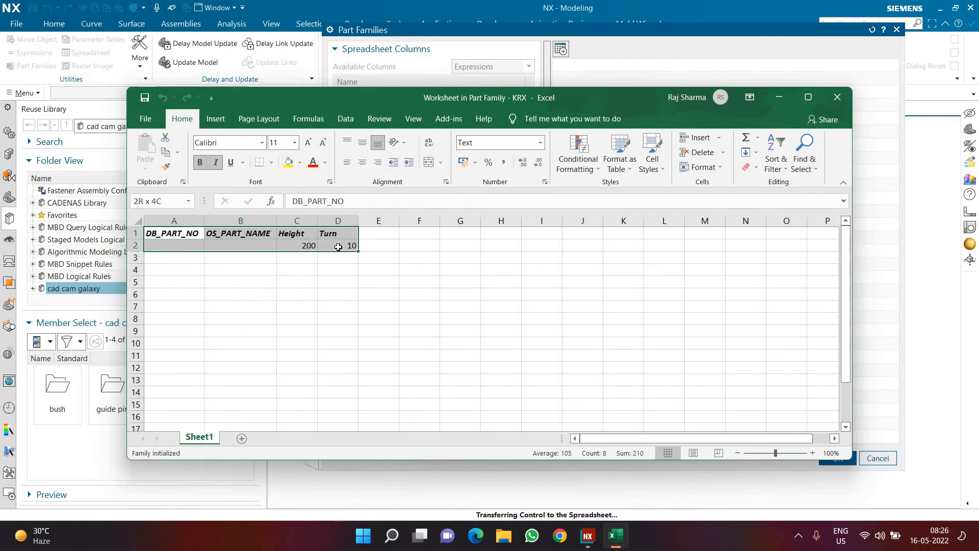
pyautogui.click(284, 284)
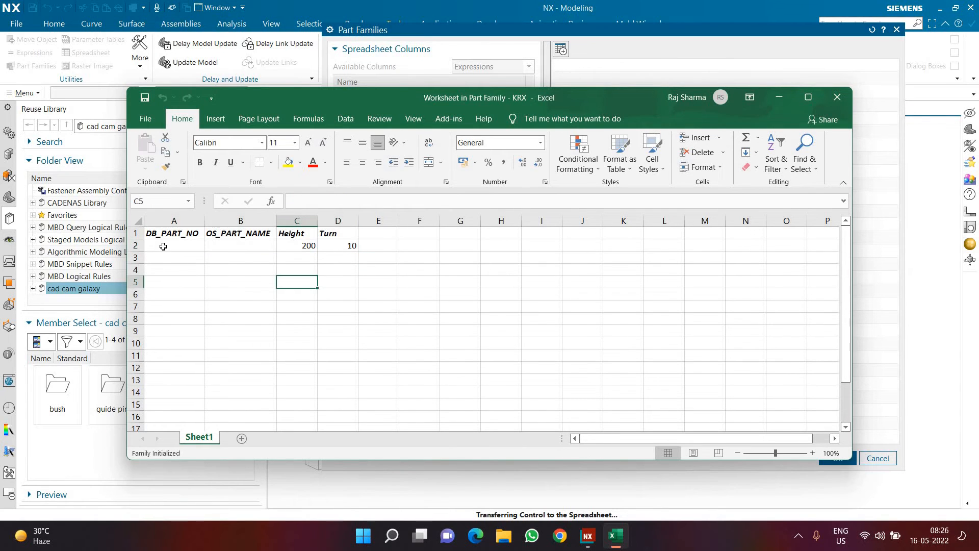
# Step: Enter "spring 1" as the first DB_PART_NO in A2 and fill the series down to "spring 10" in A11
pyautogui.click(164, 248)
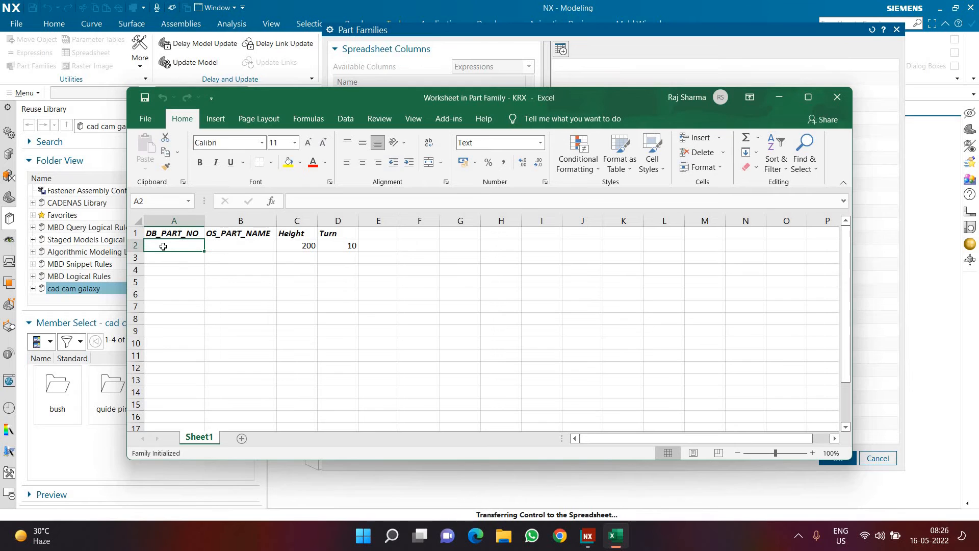
pyautogui.write('spr')
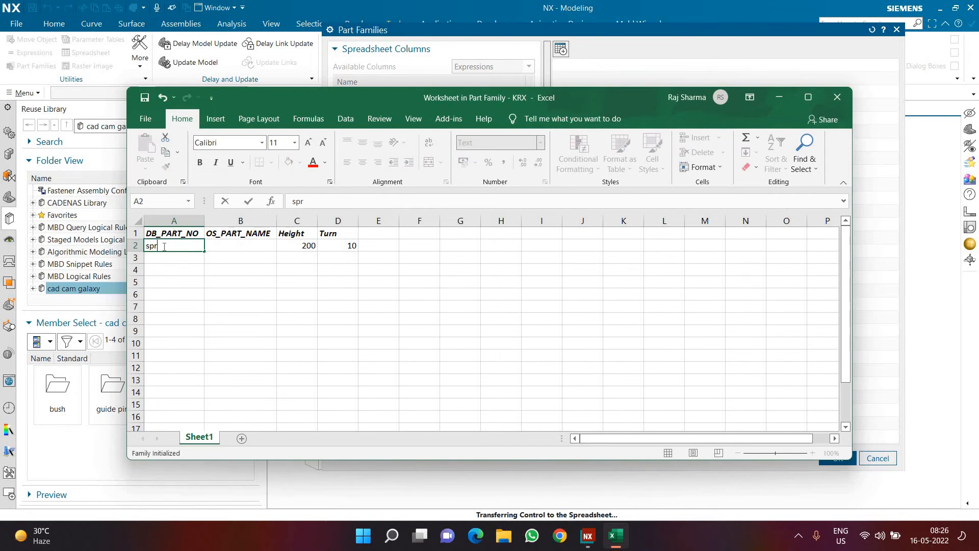
pyautogui.write('ing 1')
pyautogui.press('Return')
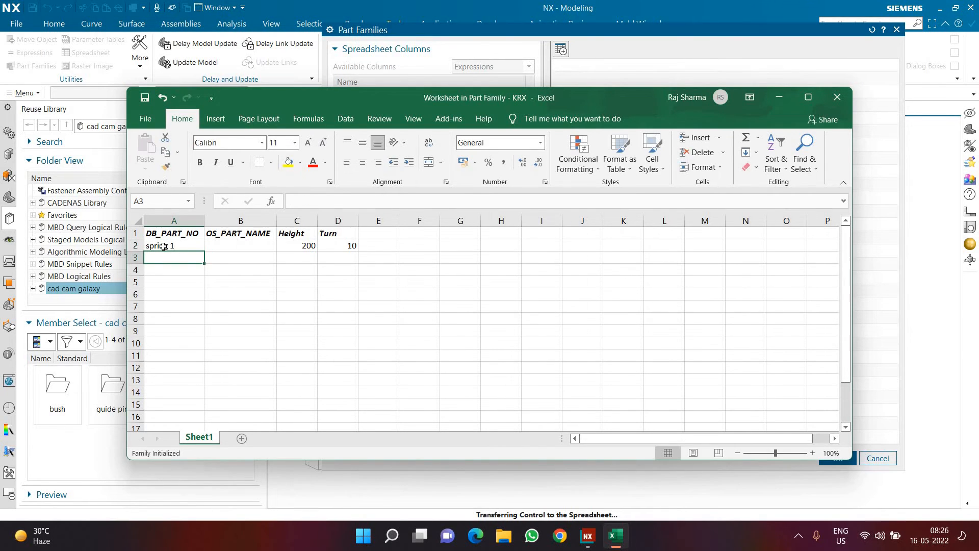
pyautogui.click(163, 246)
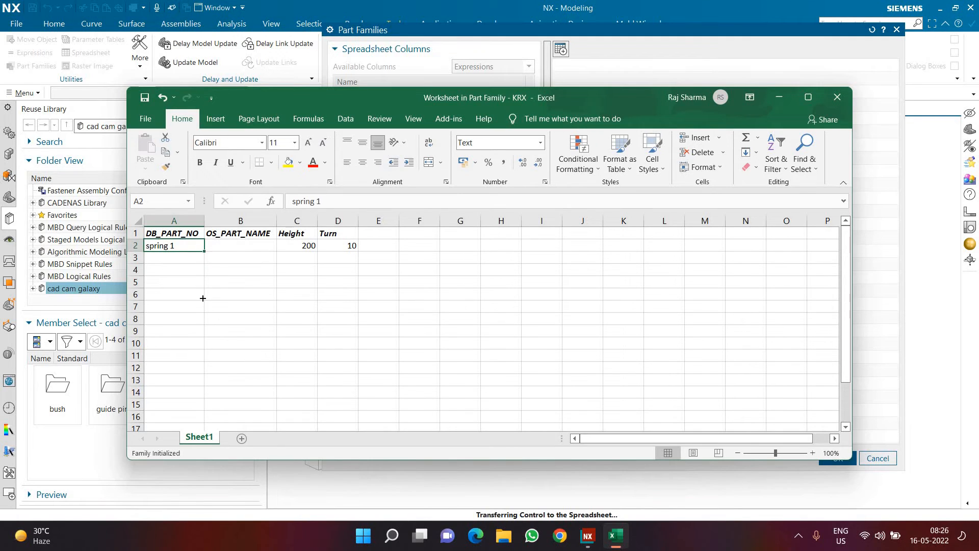
pyautogui.moveTo(204, 252); pyautogui.dragTo(152, 357)
# Step: Enter "Spring 1" as the first OS_PART_NAME in B2 and fill the series down to "Spring 10" in B11
pyautogui.click(231, 254)
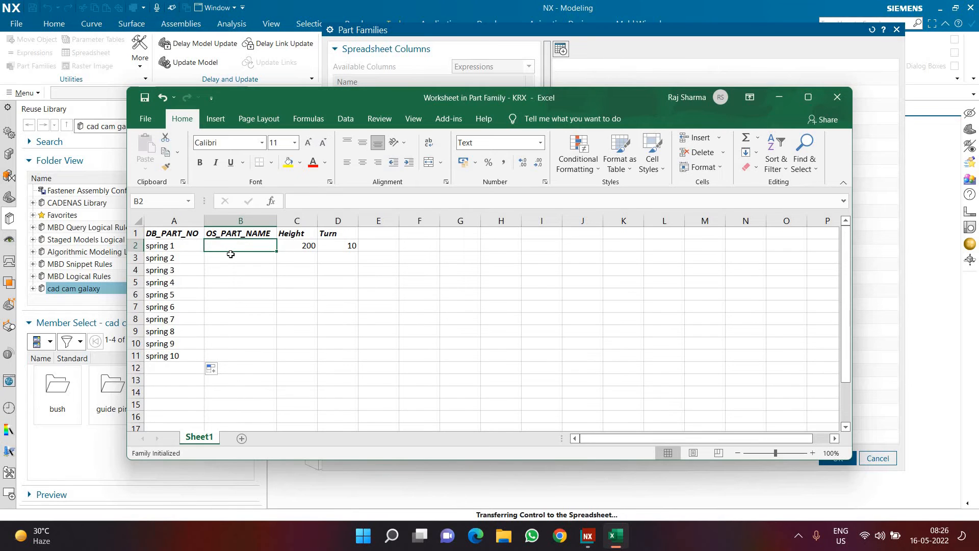
pyautogui.write('S')
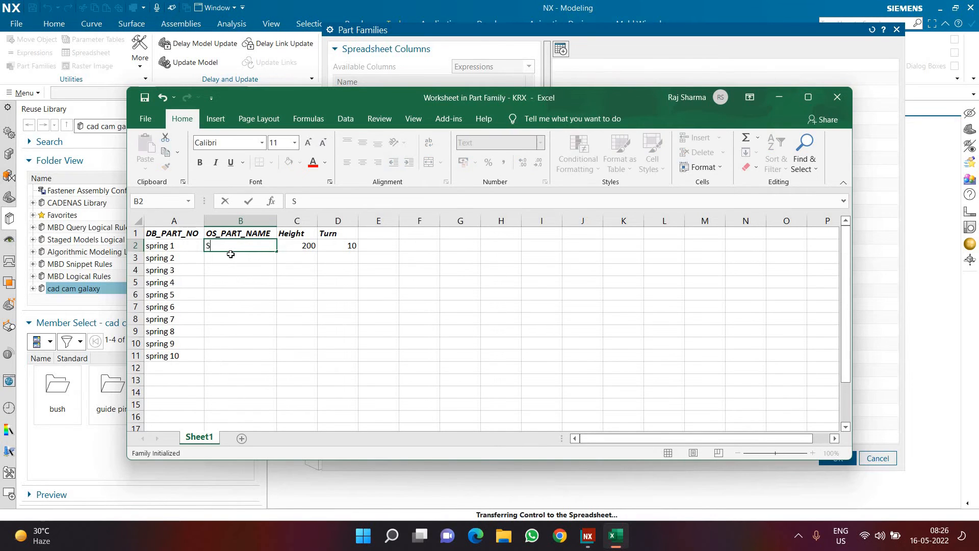
pyautogui.write('prign')
pyautogui.press('BackSpace')
pyautogui.press('BackSpace')
pyautogui.press('BackSpace')
pyautogui.write('ring 1')
pyautogui.press('Return')
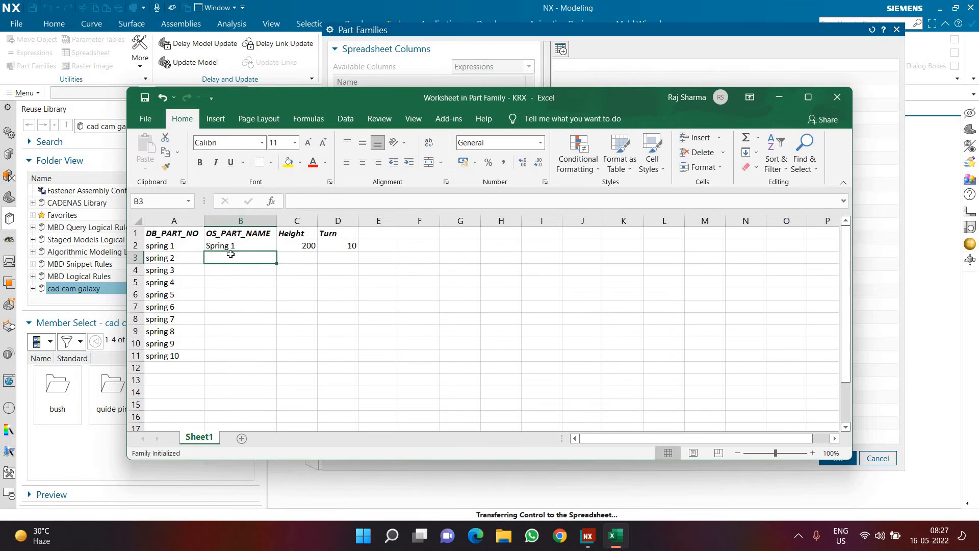
pyautogui.click(240, 245)
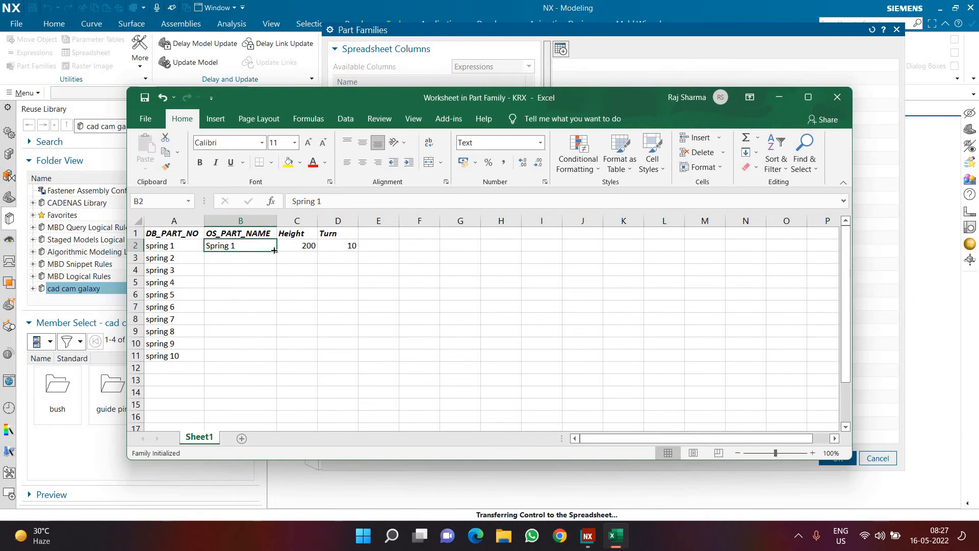
pyautogui.moveTo(261, 346); pyautogui.dragTo(259, 357)
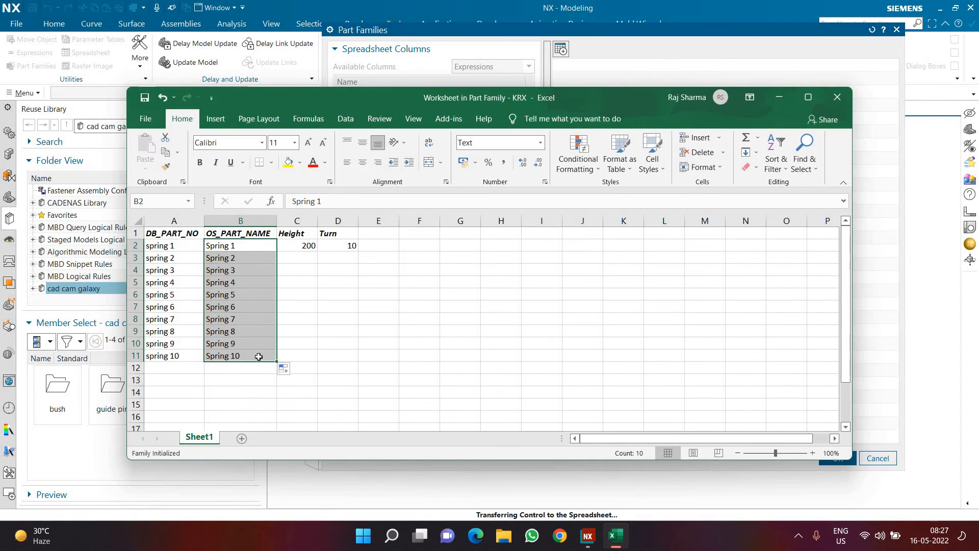
# Step: Fill the Height value 200 down to C11, and set the heights in C3 to C6 to 300, 400, 500 and 100
pyautogui.click(305, 246)
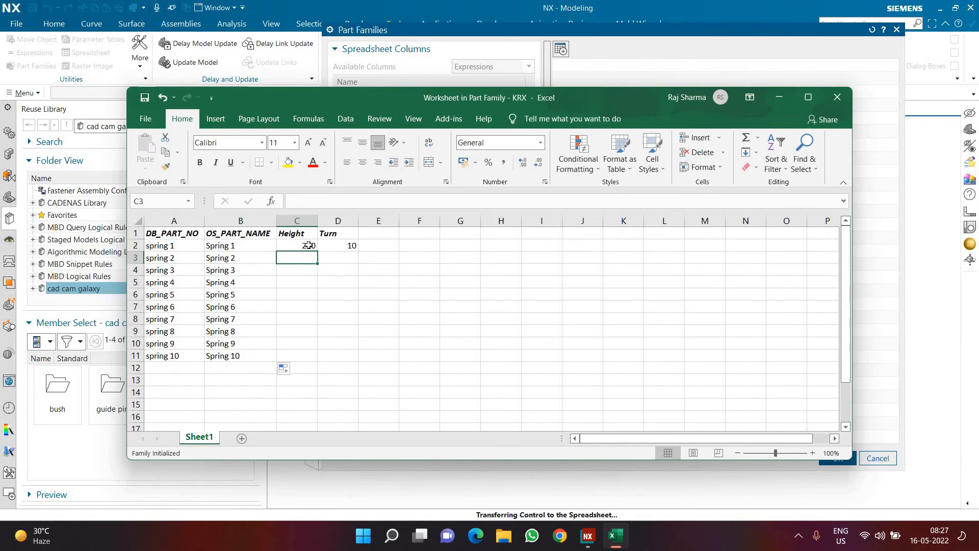
pyautogui.moveTo(317, 251); pyautogui.dragTo(309, 357)
pyautogui.click(302, 273)
pyautogui.press('Up')
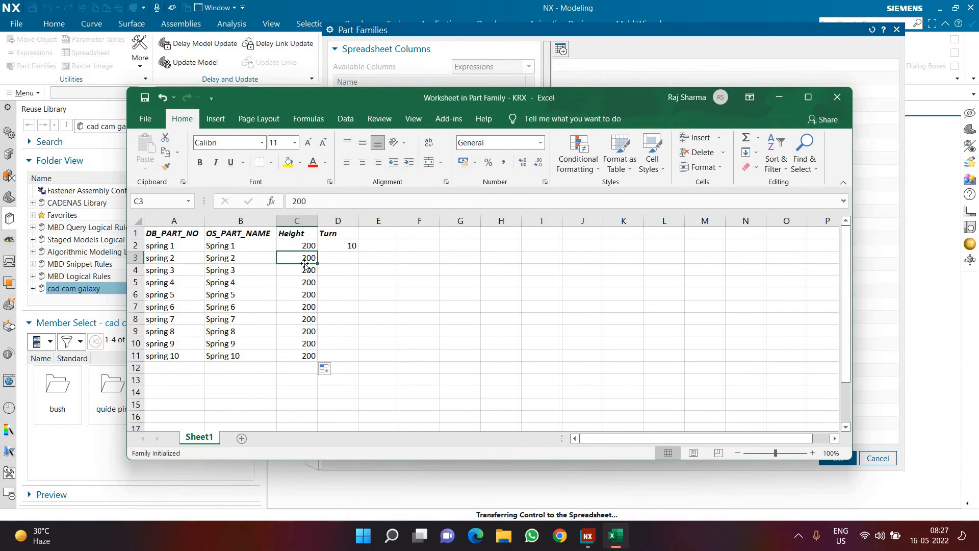
pyautogui.write('300')
pyautogui.press('Return')
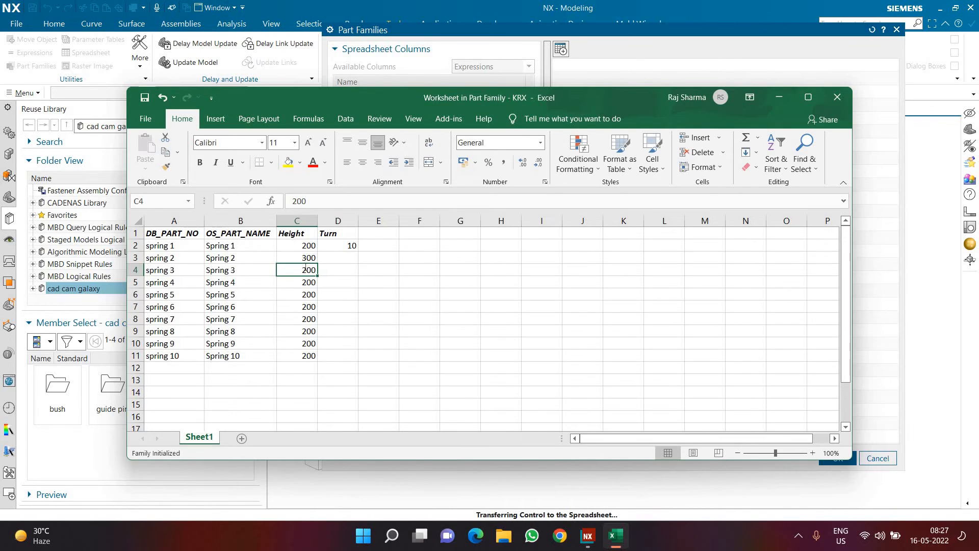
pyautogui.write('400')
pyautogui.press('Return')
pyautogui.write('500')
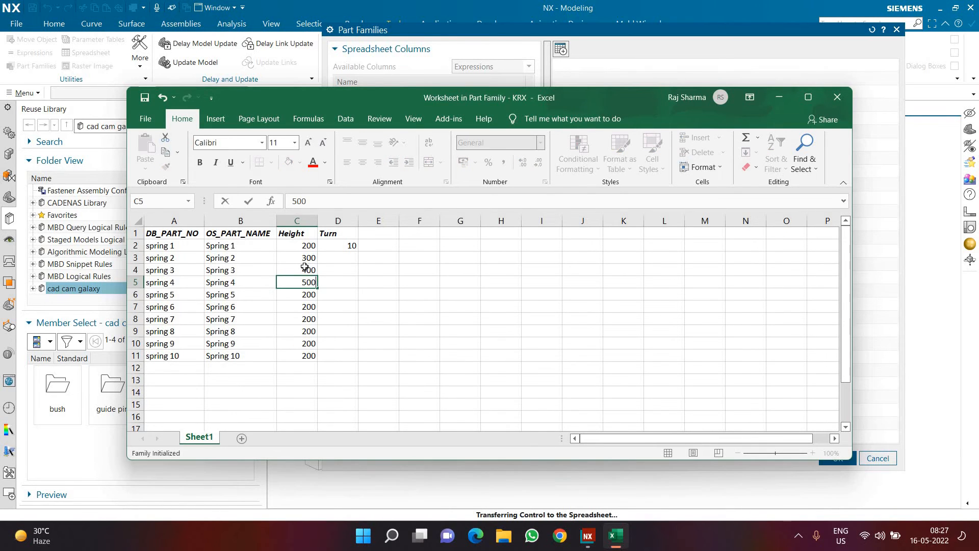
pyautogui.press('Return')
pyautogui.write('100')
pyautogui.press('Return')
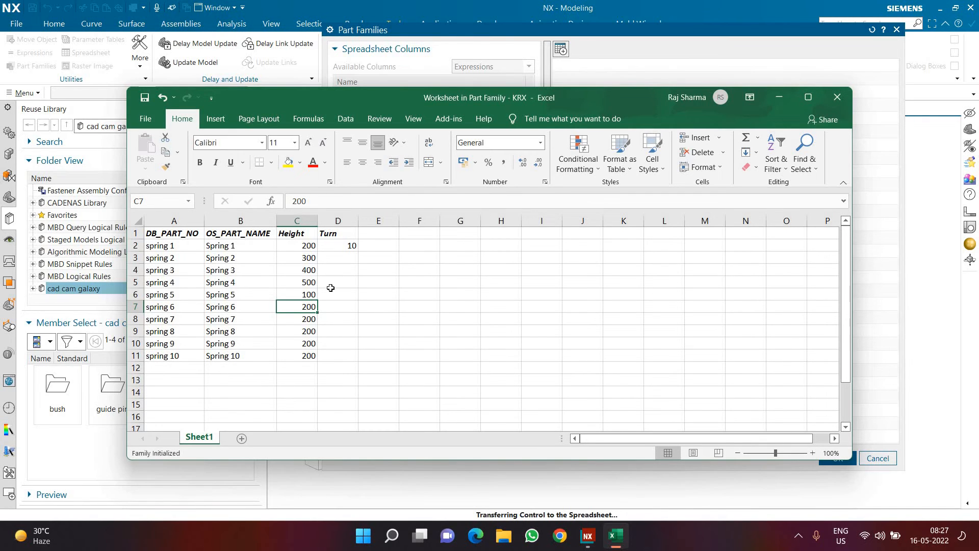
# Step: Fill the Turn value 10 from D2 down to D11 for all ten springs
pyautogui.moveTo(334, 246); pyautogui.dragTo(331, 297)
pyautogui.click(346, 247)
pyautogui.moveTo(358, 251); pyautogui.dragTo(355, 299)
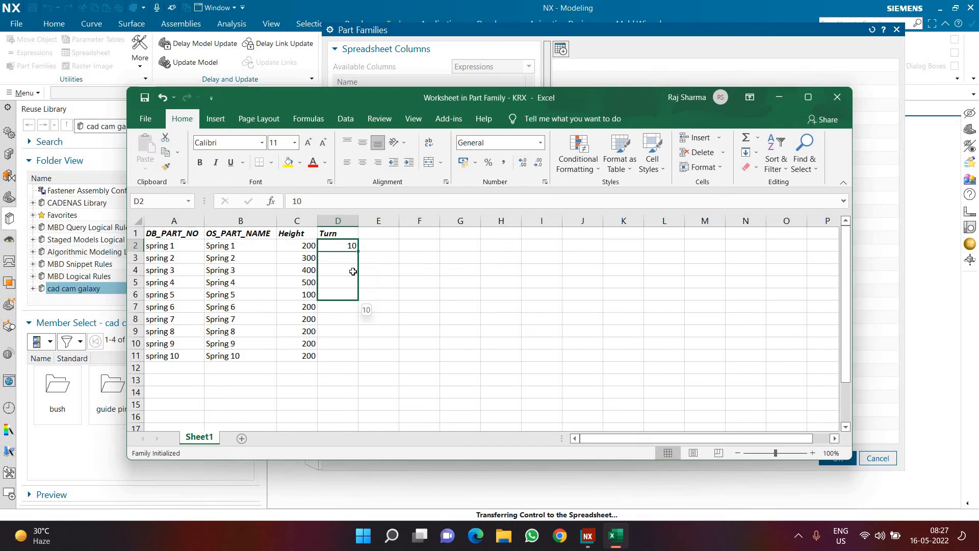
pyautogui.click(333, 308)
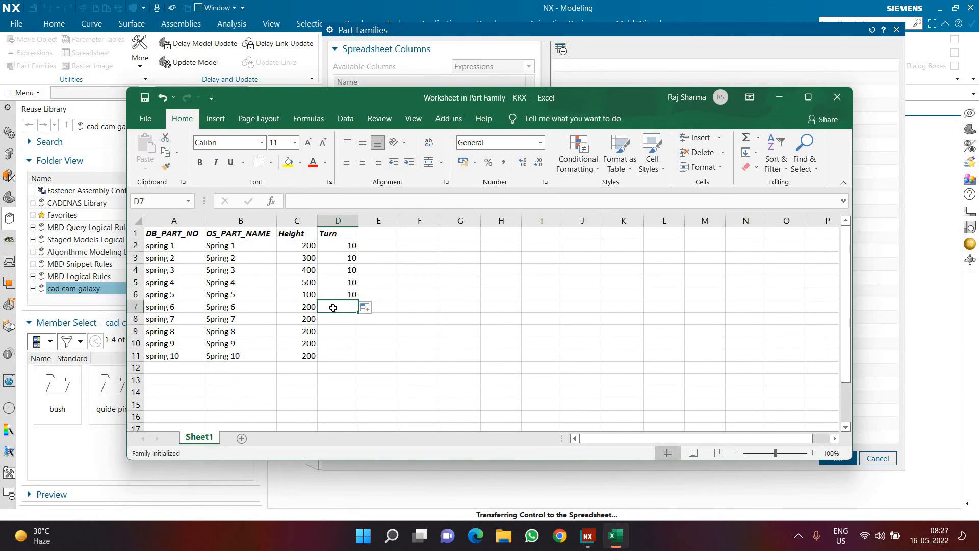
pyautogui.click(349, 296)
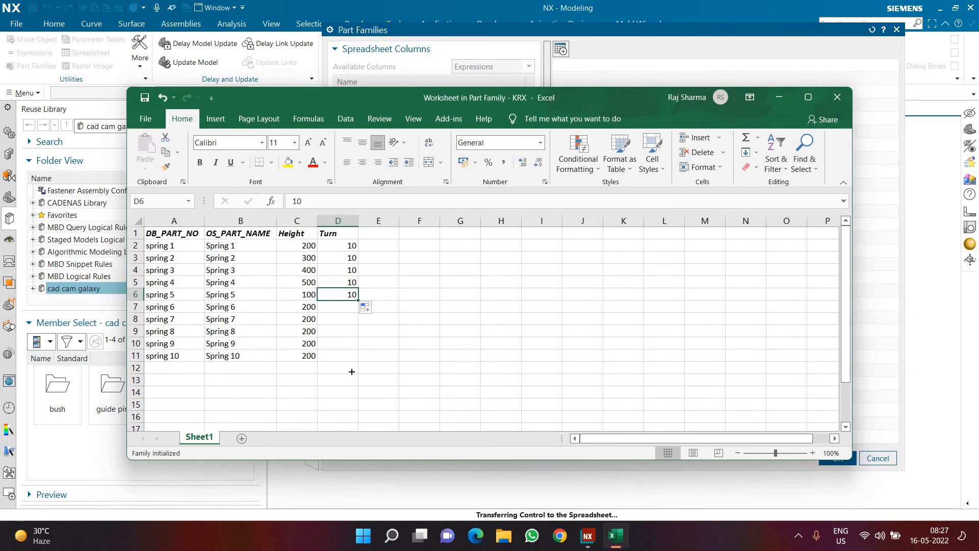
pyautogui.moveTo(352, 371); pyautogui.dragTo(352, 356)
# Step: Set the Turn values in D7 to D11 to 15, 5, 20, 8 and 9
pyautogui.click(340, 308)
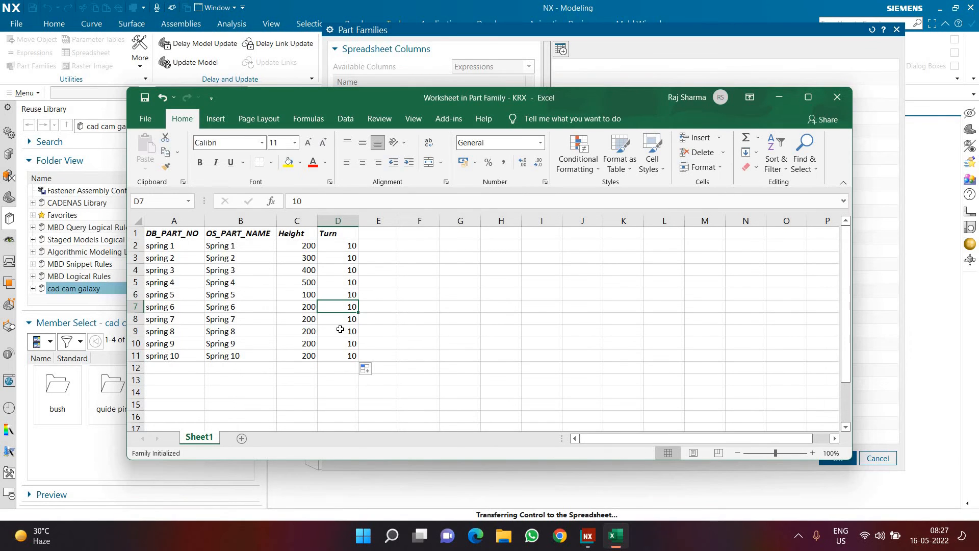
pyautogui.write('15')
pyautogui.press('Return')
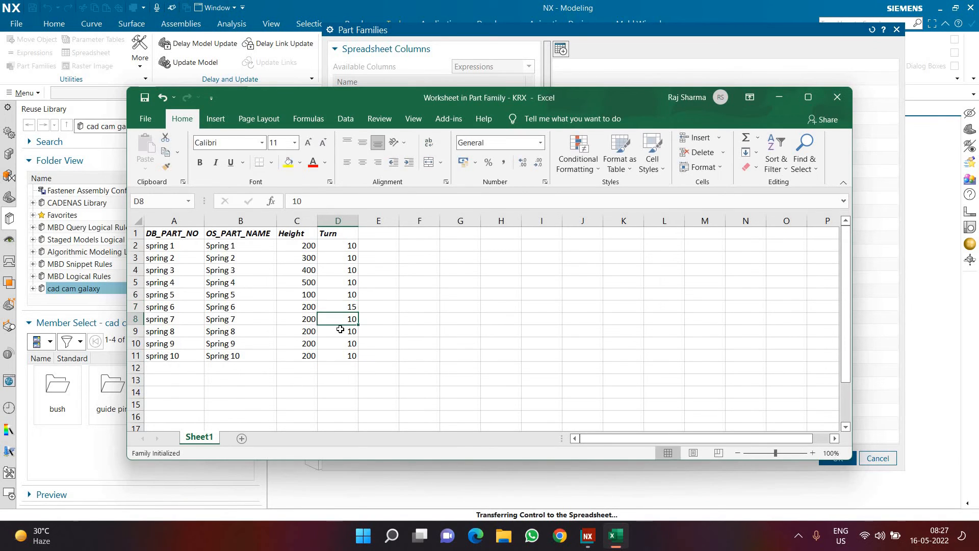
pyautogui.write('5')
pyautogui.press('Return')
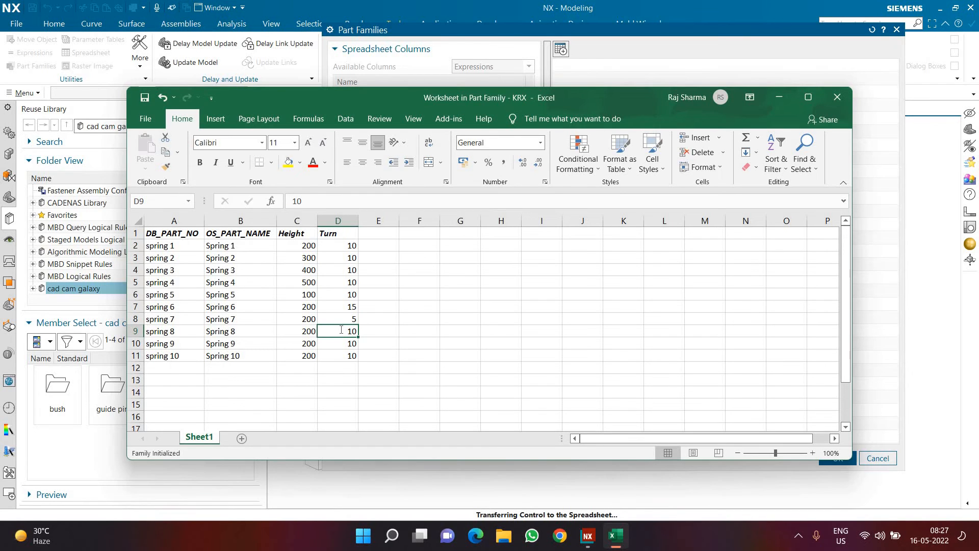
pyautogui.write('10')
pyautogui.press('Return')
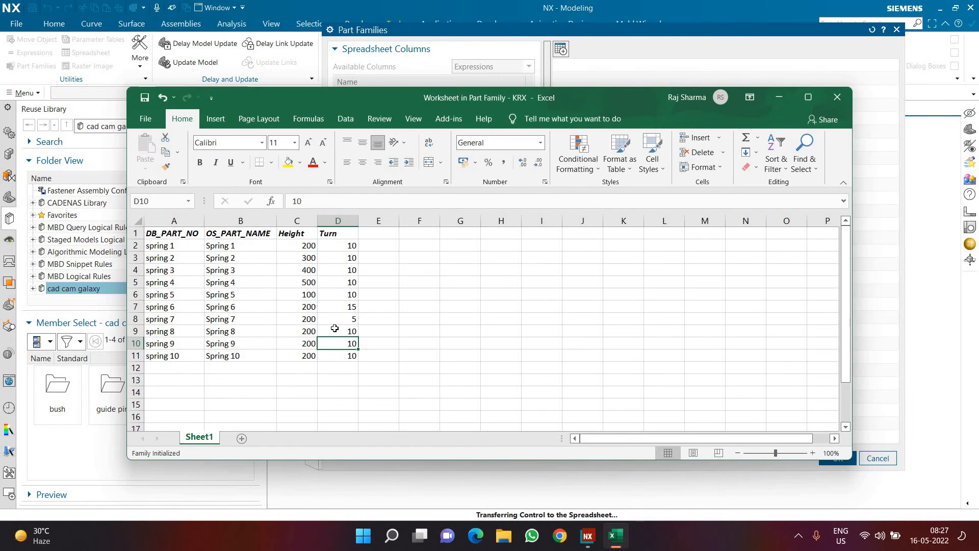
pyautogui.click(334, 328)
pyautogui.write('20')
pyautogui.click(336, 346)
pyautogui.write('8')
pyautogui.press('Return')
pyautogui.write('9')
pyautogui.press('Return')
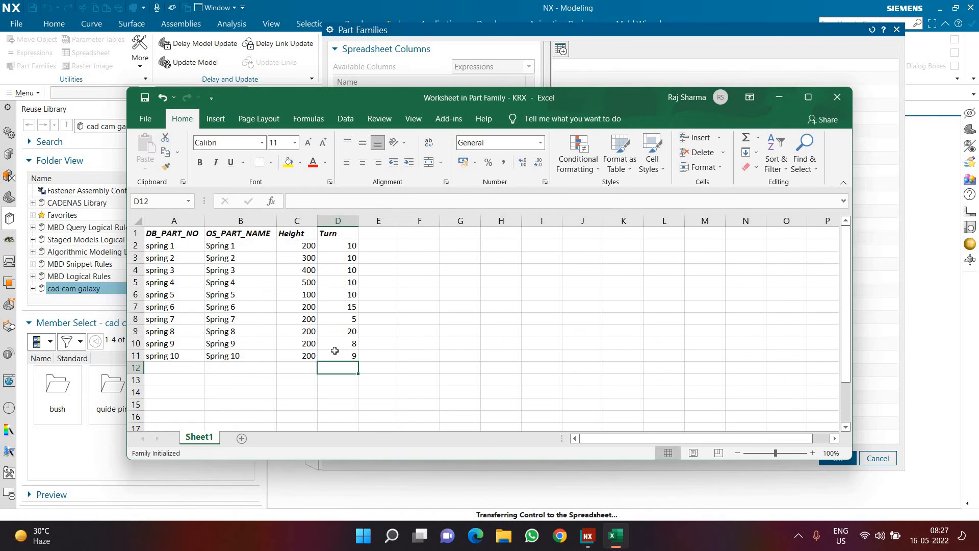
pyautogui.click(336, 359)
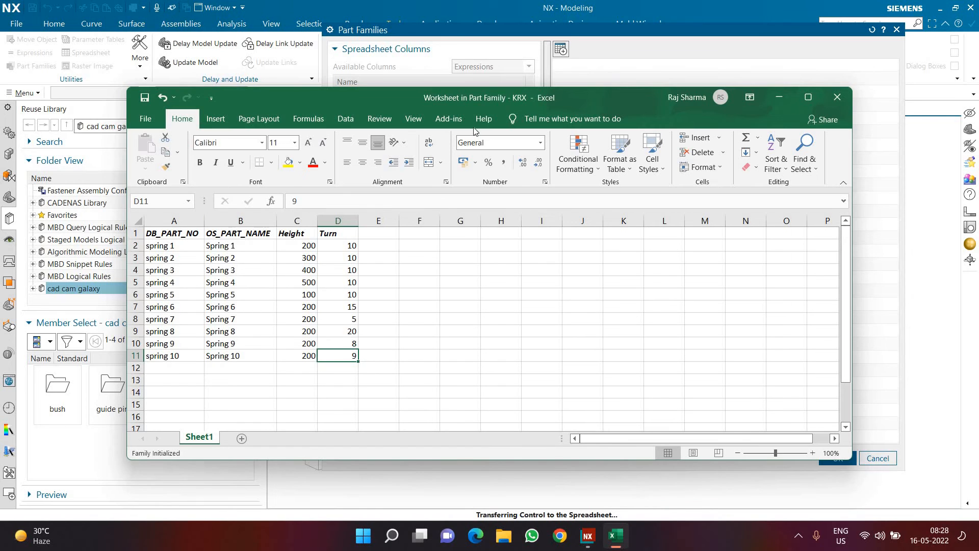
# Step: Save the family from the spreadsheet and accept the part family definition, saving the krx template part
pyautogui.click(455, 119)
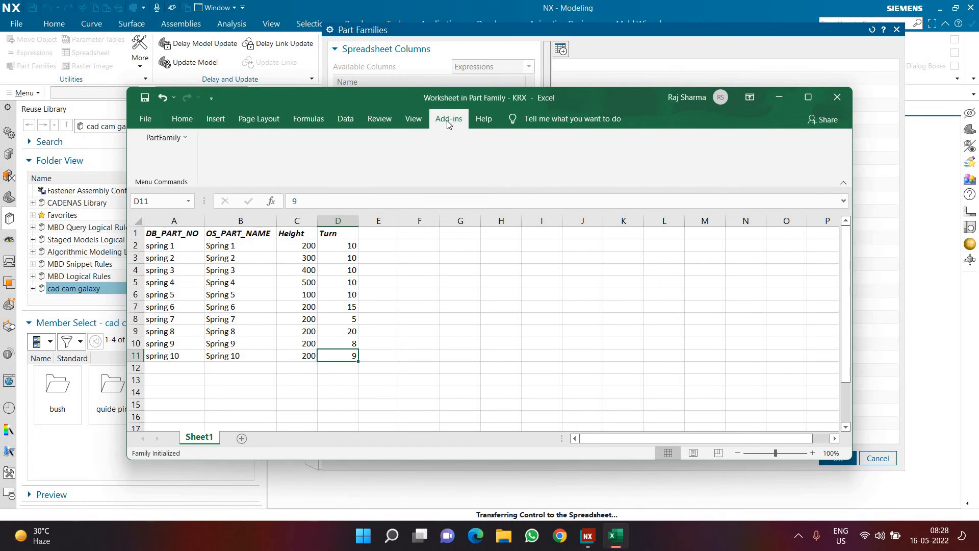
pyautogui.click(175, 139)
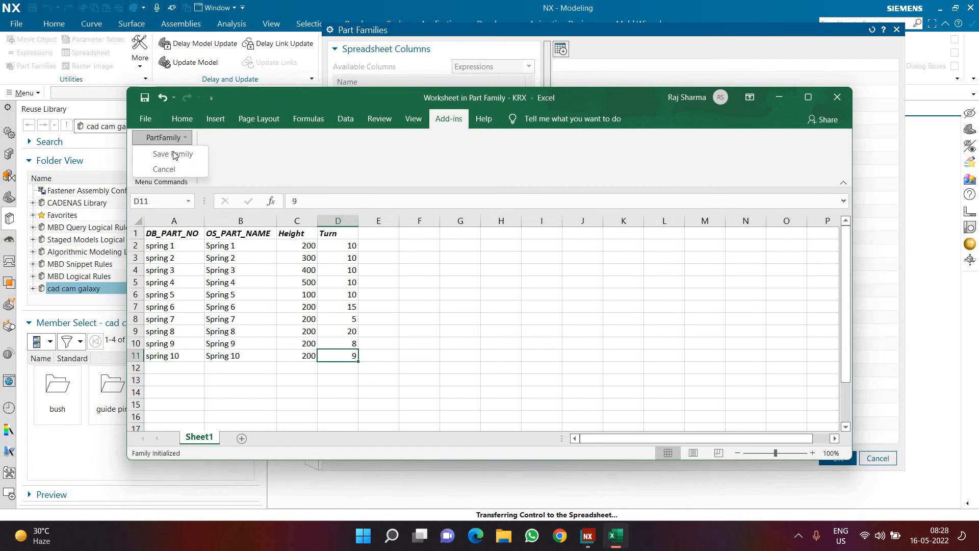
pyautogui.click(175, 154)
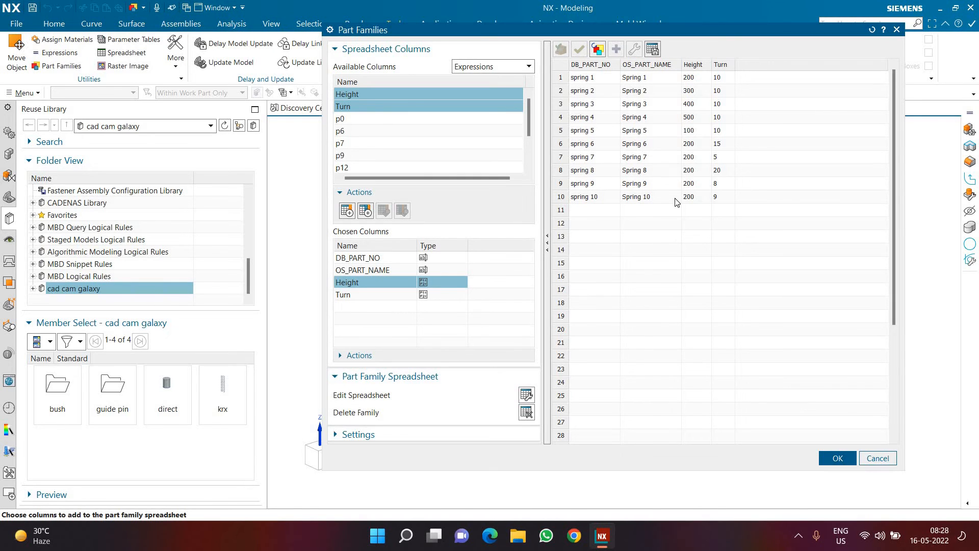
pyautogui.click(547, 243)
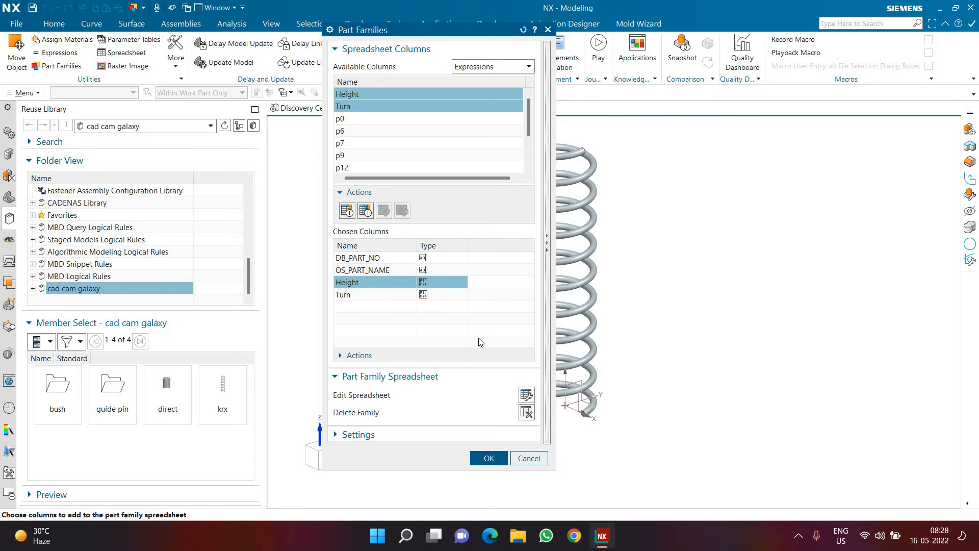
pyautogui.click(482, 457)
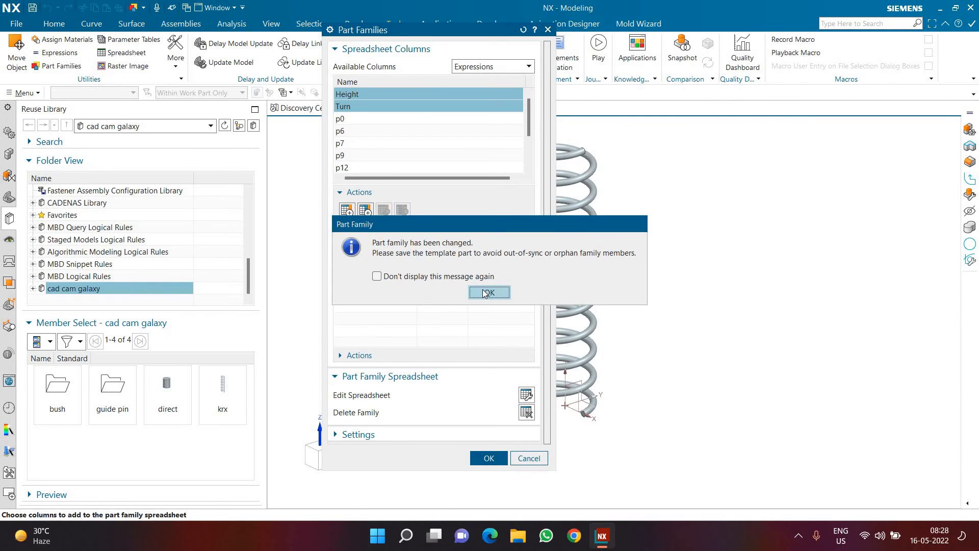
pyautogui.click(484, 292)
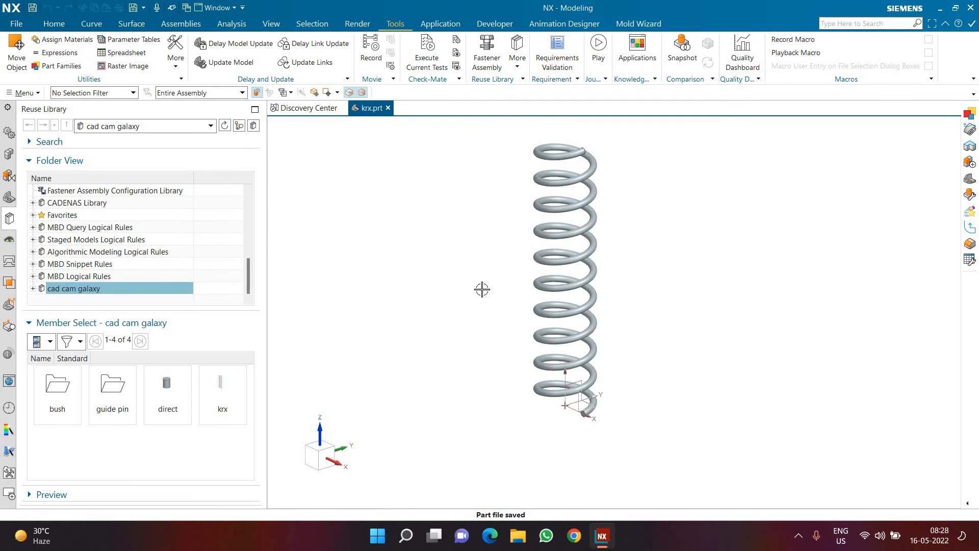
# Step: Create the KRX file for the krx library member with Height and Turn as primary parameters, and save and close the spring part
pyautogui.click(230, 388)
pyautogui.rightClick(231, 387)
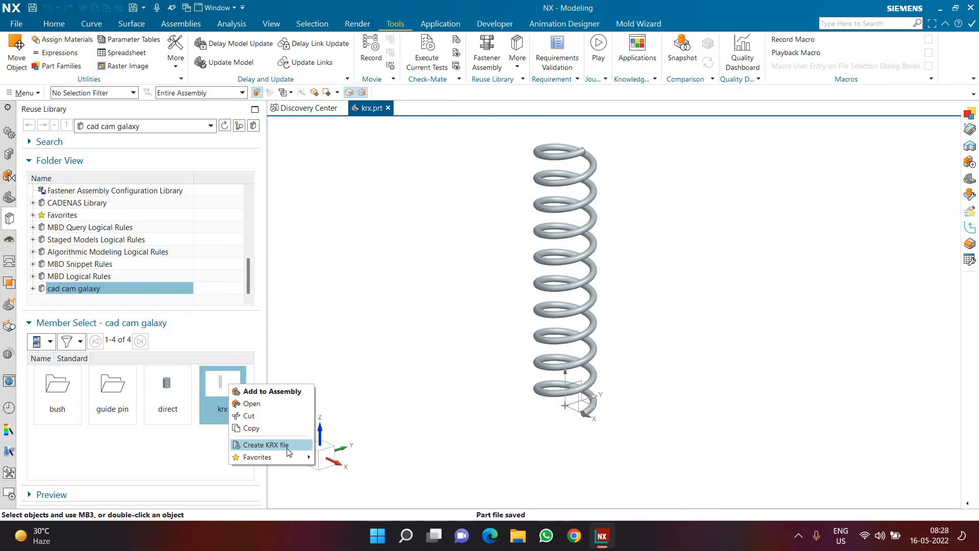
pyautogui.click(82, 323)
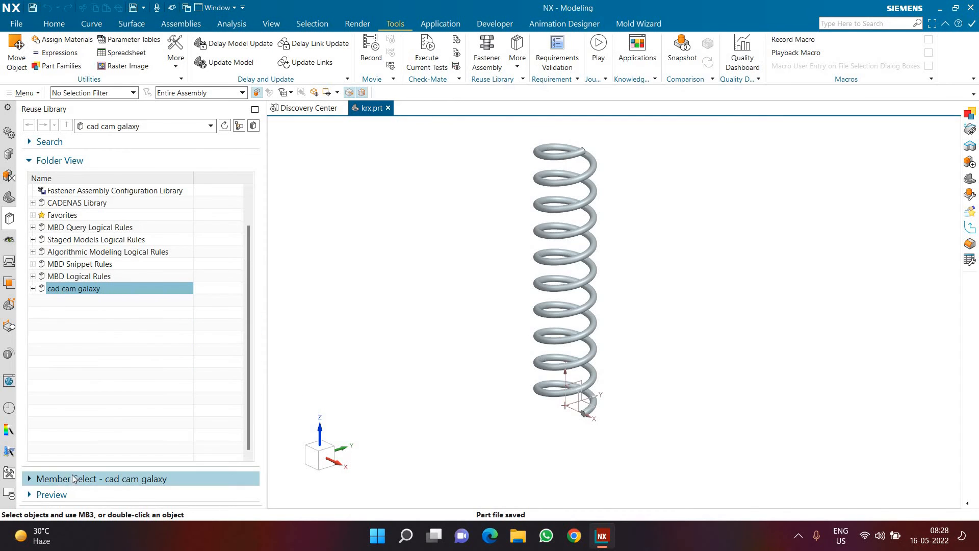
pyautogui.click(73, 478)
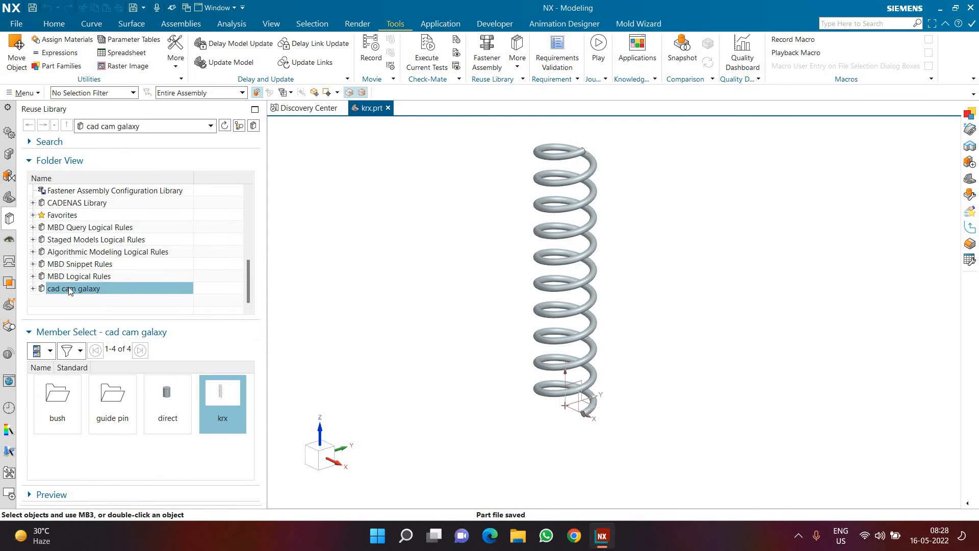
pyautogui.rightClick(219, 405)
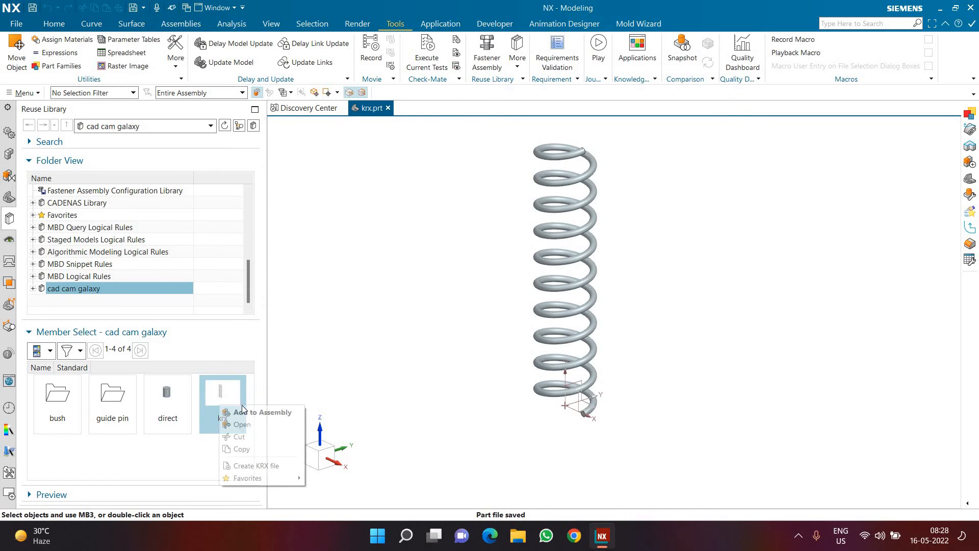
pyautogui.press('Return')
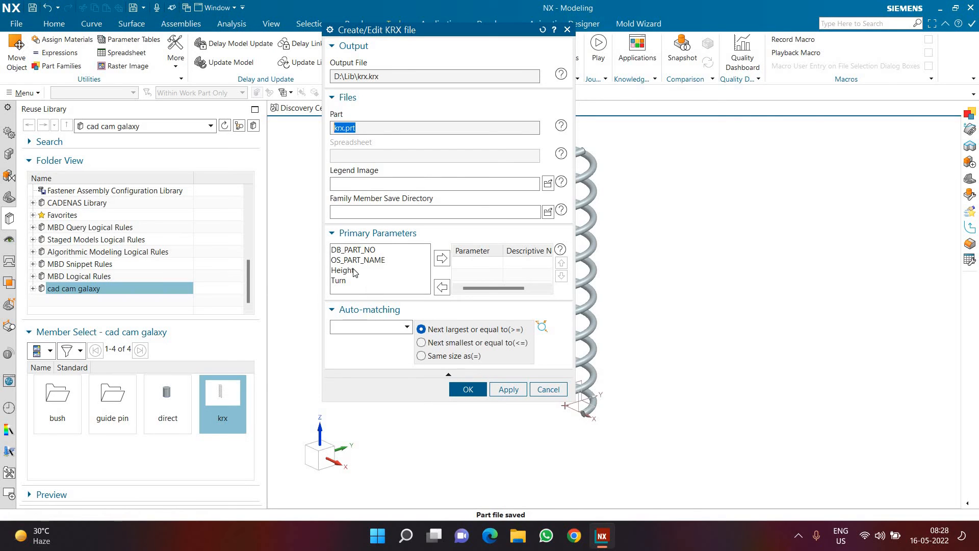
pyautogui.moveTo(351, 270); pyautogui.dragTo(353, 282)
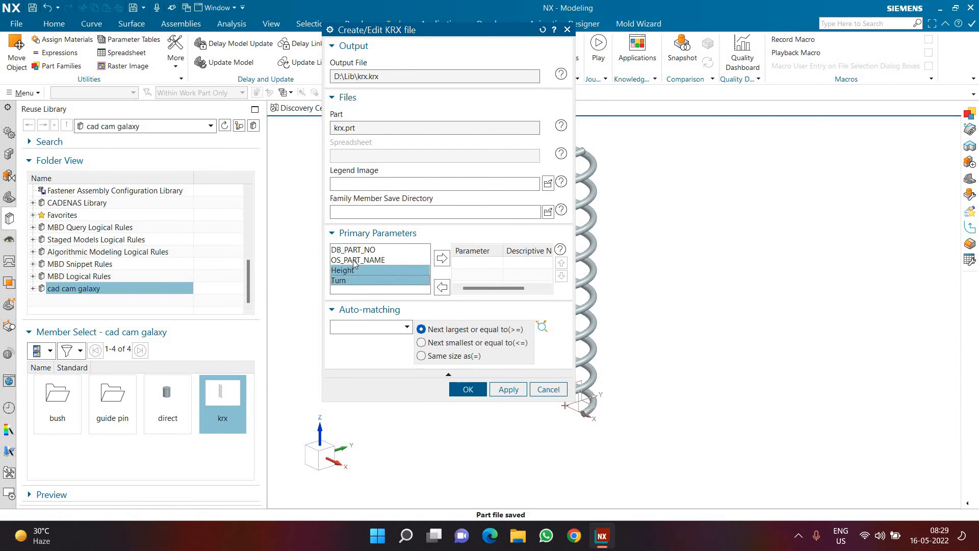
pyautogui.click(441, 259)
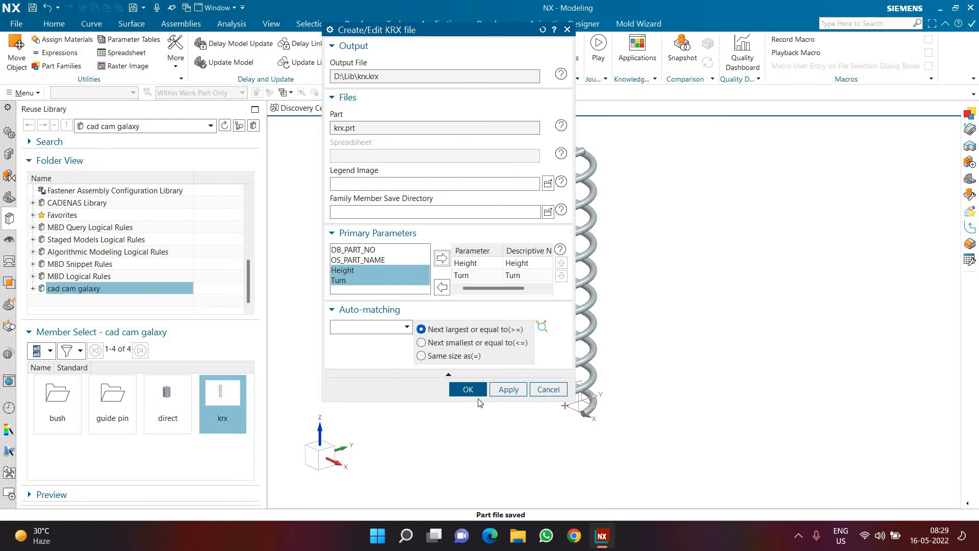
pyautogui.click(464, 389)
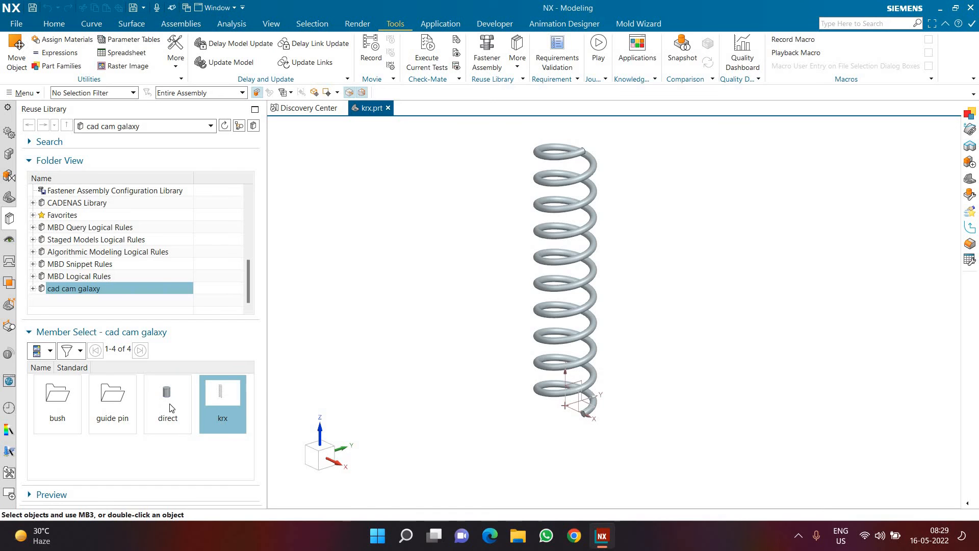
pyautogui.hotkey('ctrl', 's')
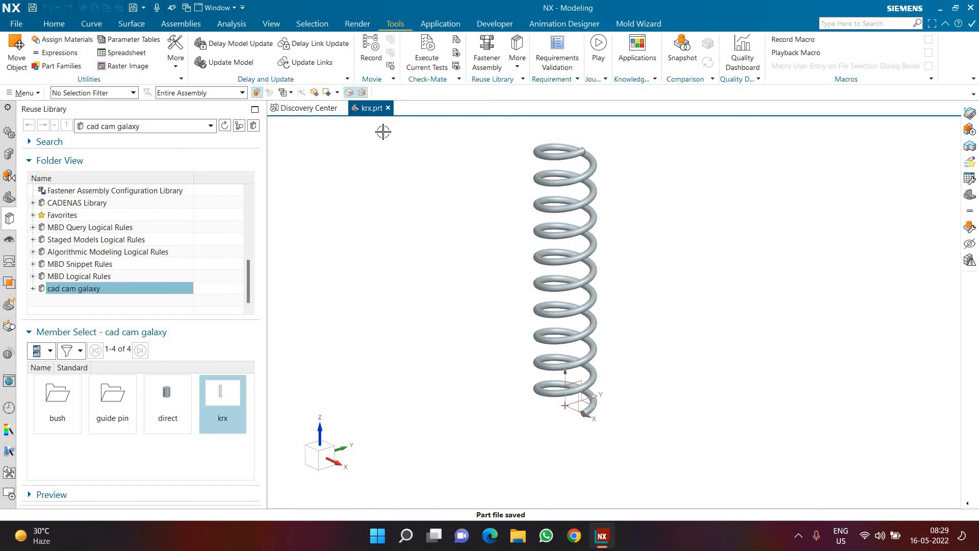
pyautogui.click(387, 108)
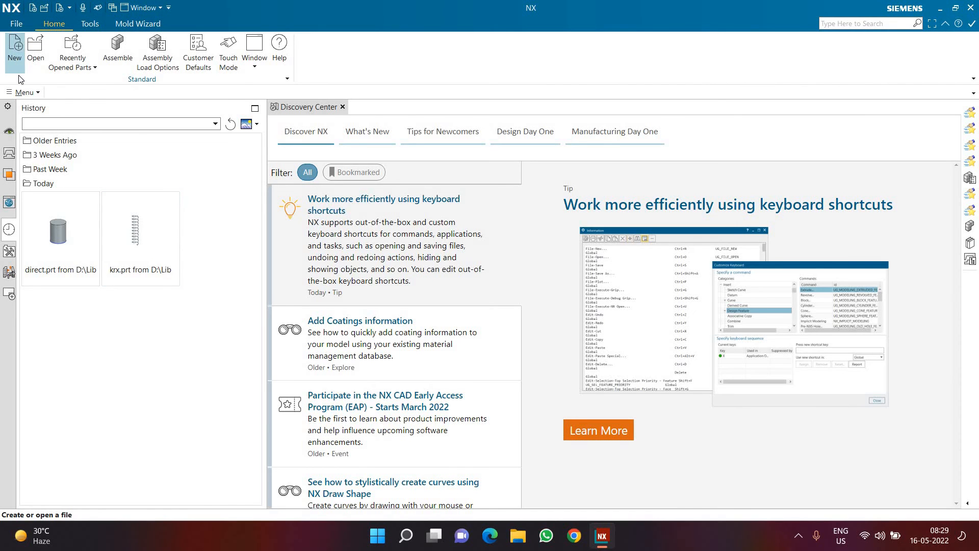
# Step: Create a new millimetre part model1.prt from the Model template in the folder D:\Bench vise assembly
pyautogui.click(15, 59)
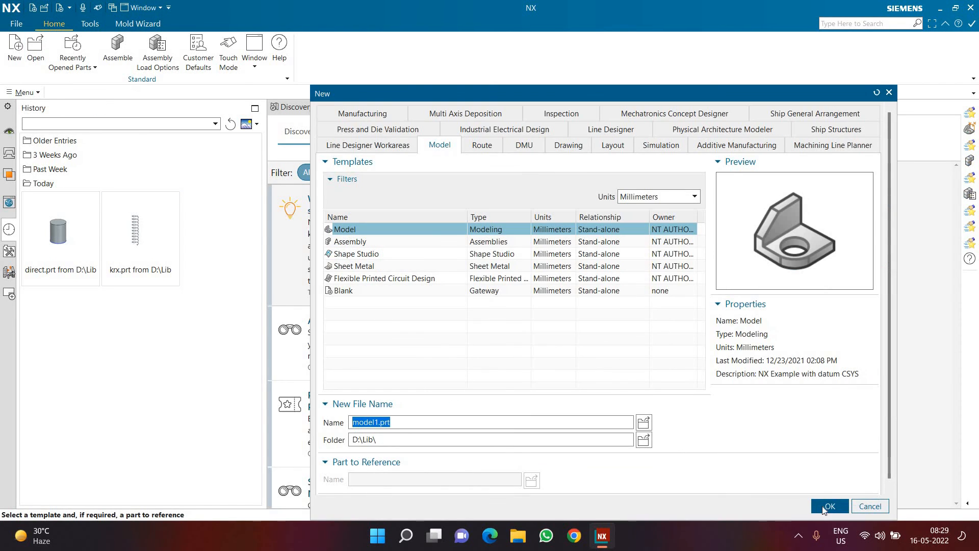
pyautogui.click(643, 440)
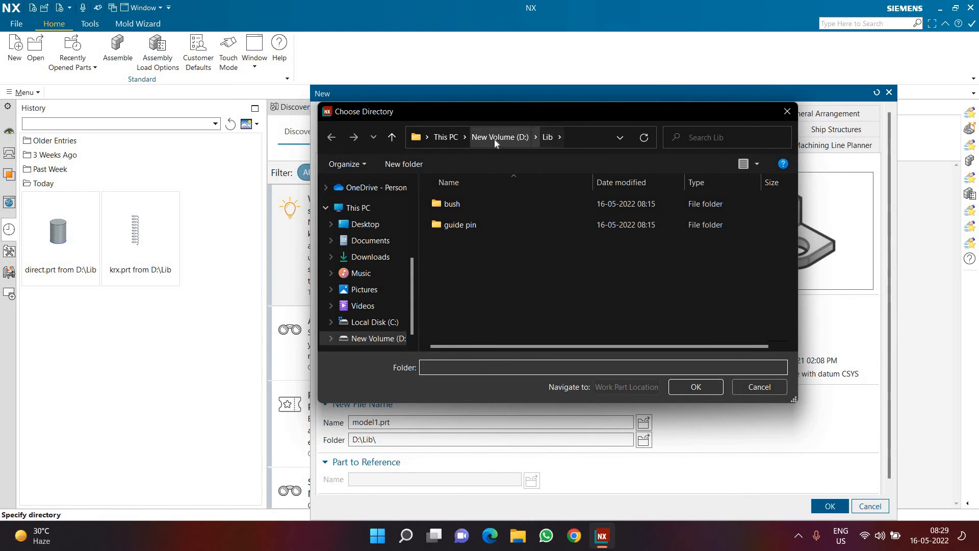
pyautogui.click(494, 138)
pyautogui.doubleClick(482, 224)
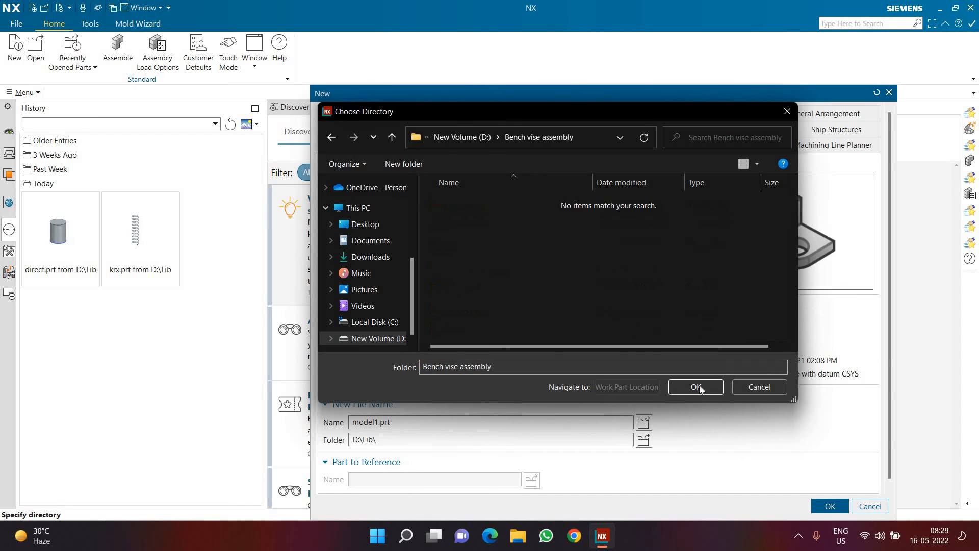
pyautogui.press('Return')
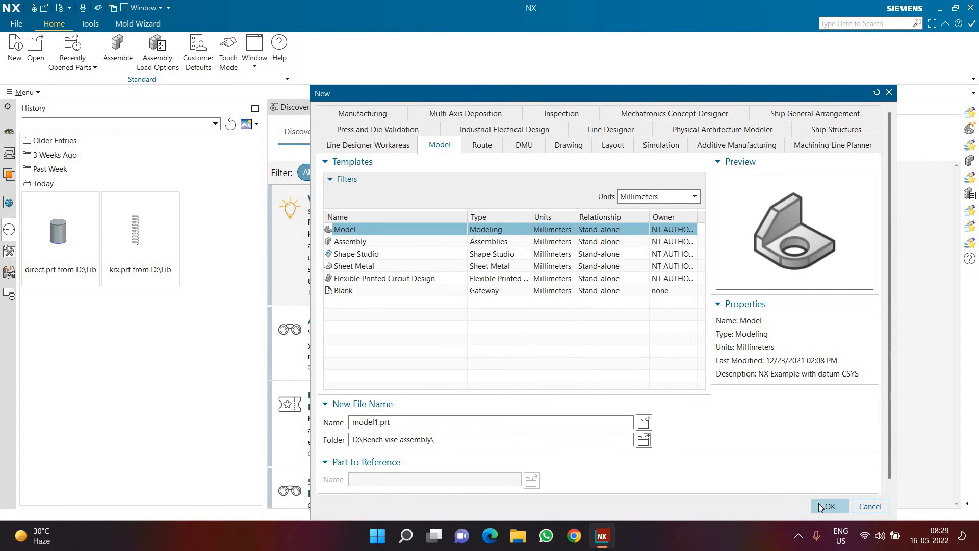
pyautogui.moveTo(442, 441); pyautogui.dragTo(330, 440)
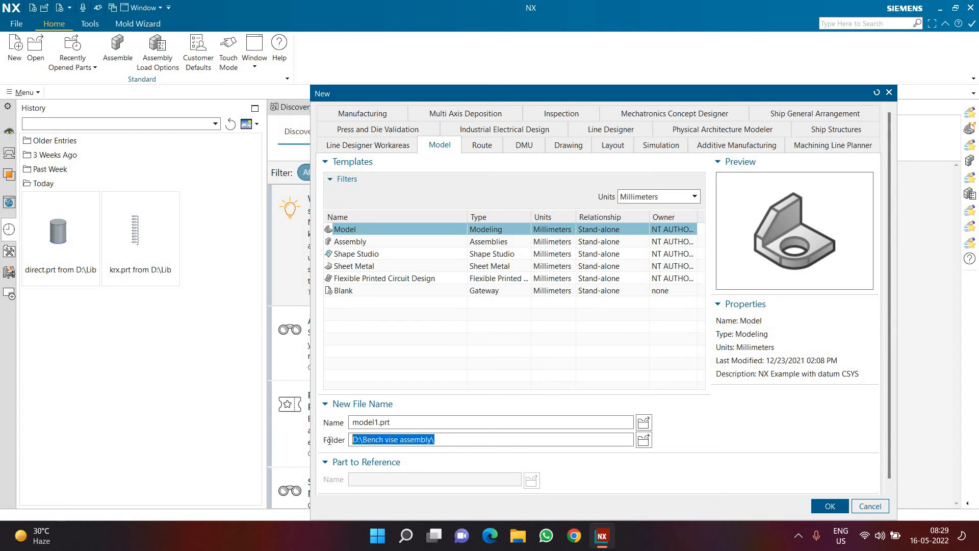
pyautogui.click(817, 506)
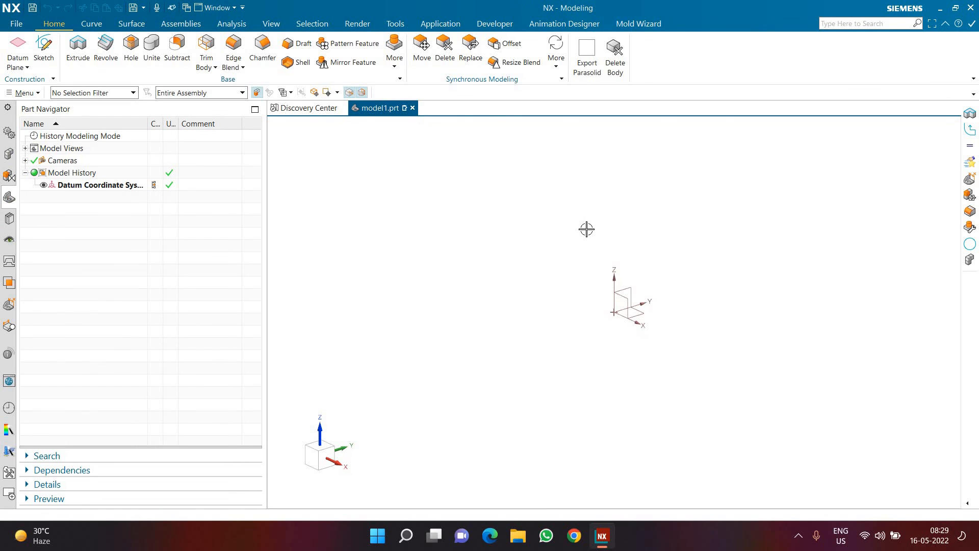
# Step: Add the direct member of the cad cam galaxy reuse library to the assembly and accept its placement without constraints
pyautogui.click(7, 221)
pyautogui.click(8, 155)
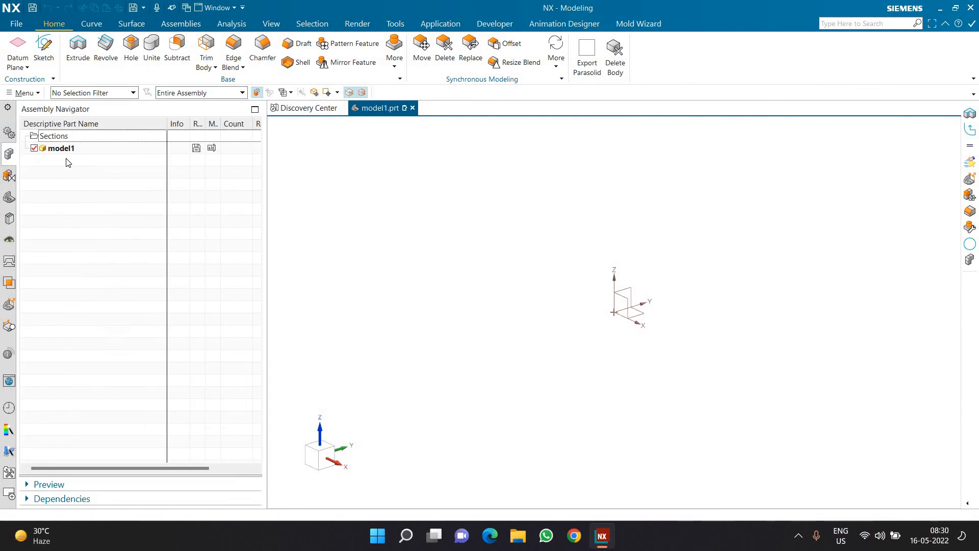
pyautogui.click(10, 220)
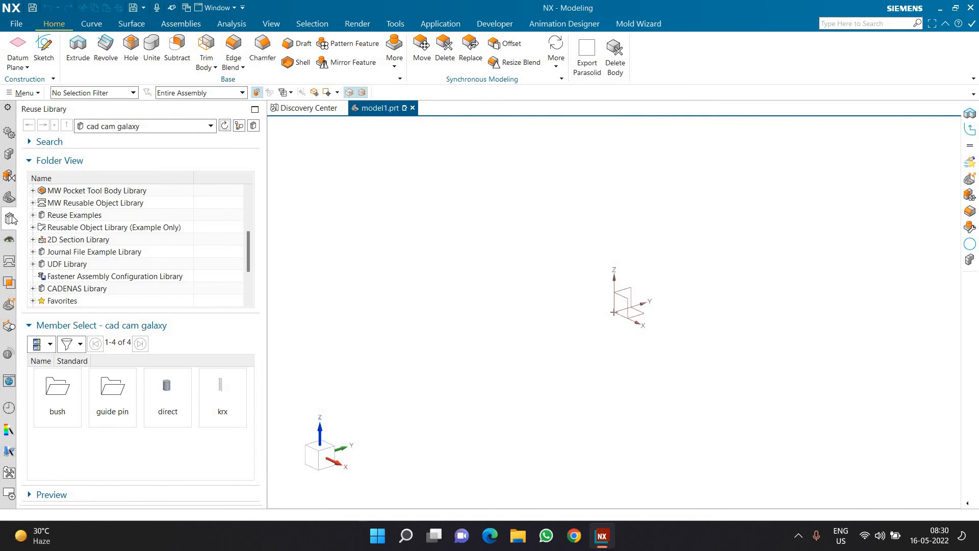
pyautogui.scroll(-2, 81, 258)
pyautogui.moveTo(161, 403); pyautogui.dragTo(170, 383)
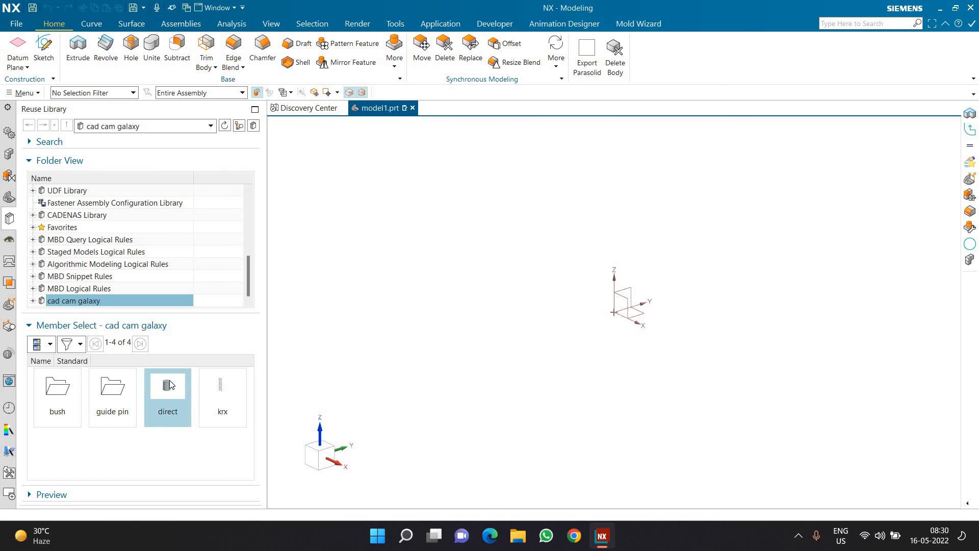
pyautogui.rightClick(171, 383)
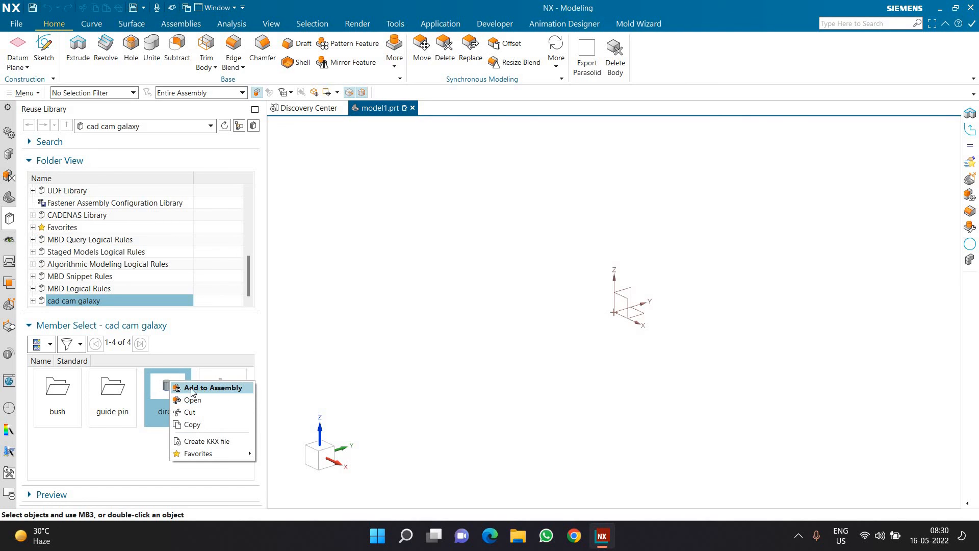
pyautogui.click(199, 389)
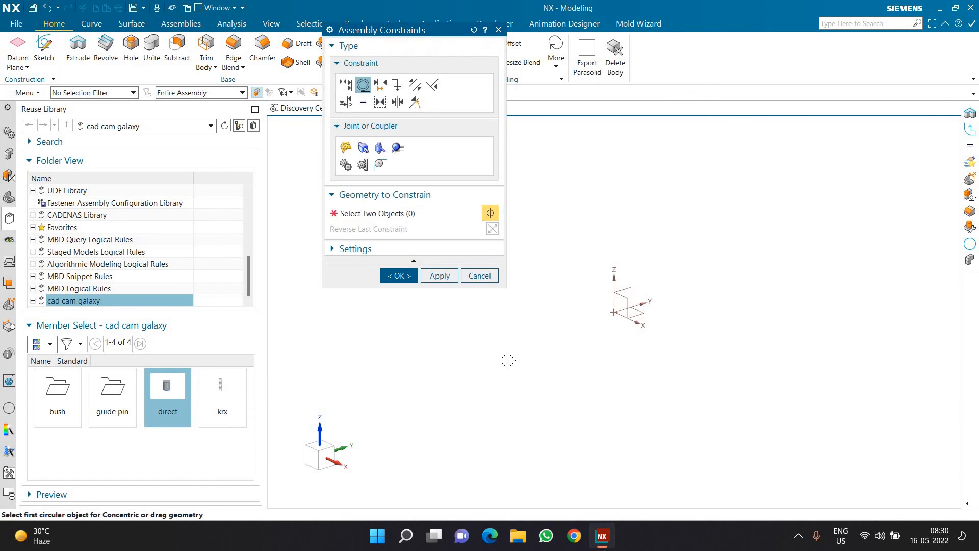
pyautogui.scroll(-3, 595, 384)
pyautogui.scroll(2, 579, 315)
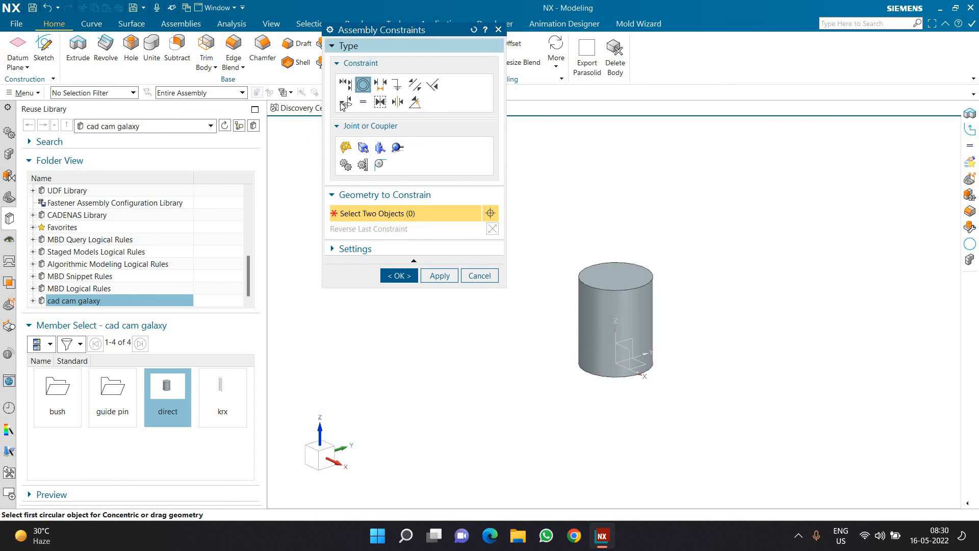
pyautogui.click(398, 276)
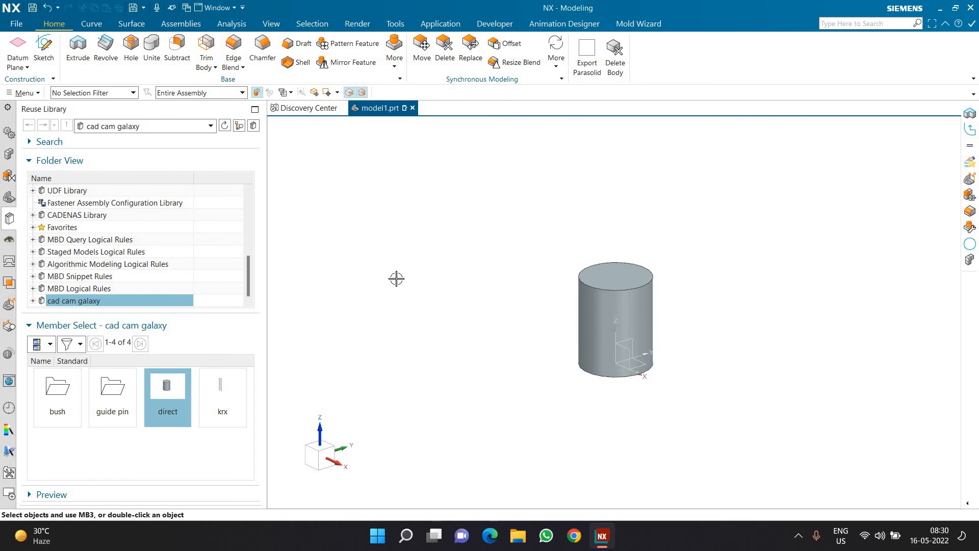
# Step: Start adding the krx member to the assembly and preview the spring with Height 400
pyautogui.rightClick(235, 386)
pyautogui.click(271, 394)
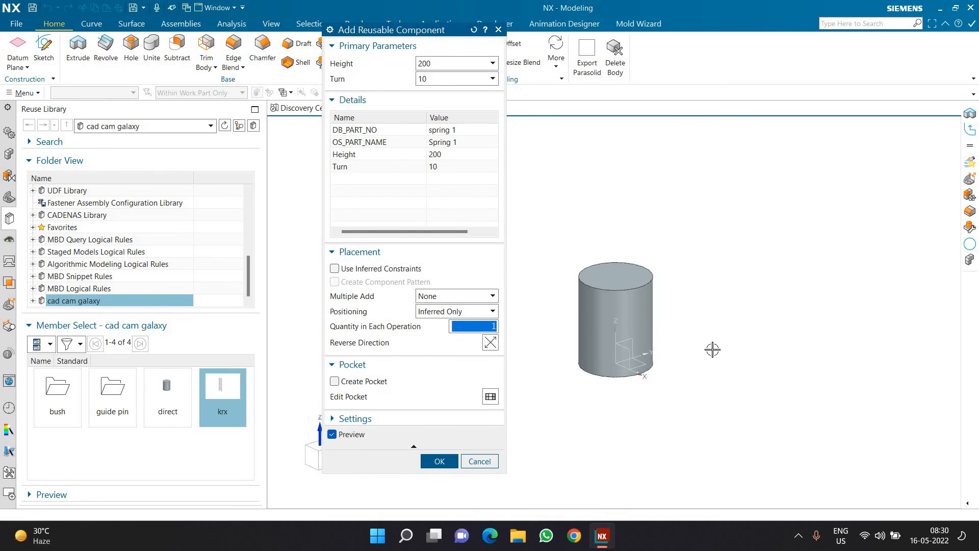
pyautogui.click(446, 64)
pyautogui.click(433, 111)
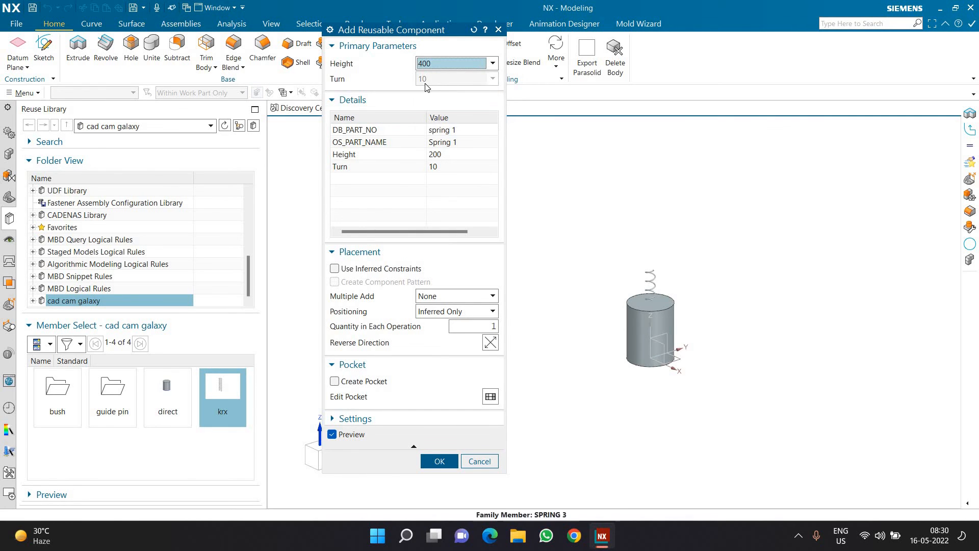
pyautogui.scroll(5, 596, 236)
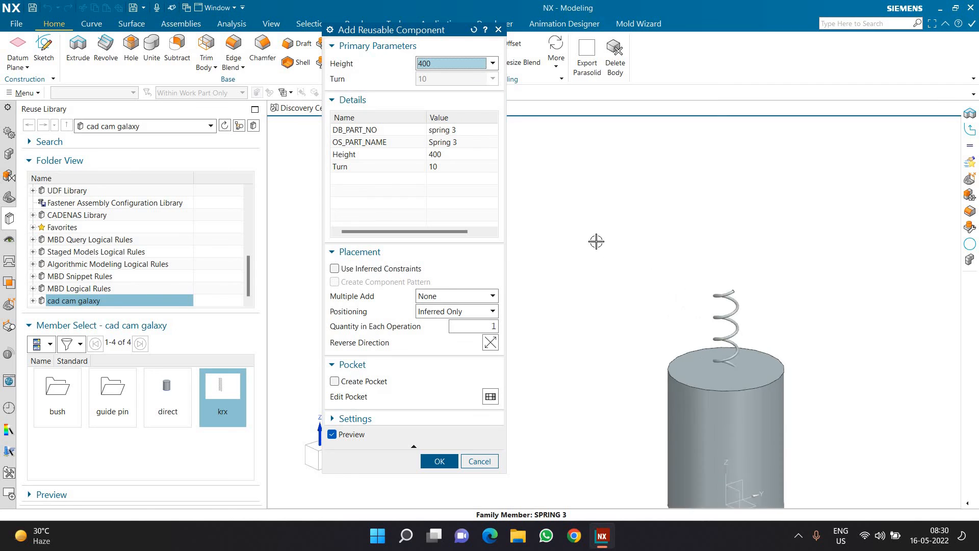
# Step: Try Height 200 and then Height 500 for the spring being added
pyautogui.click(433, 63)
pyautogui.click(427, 87)
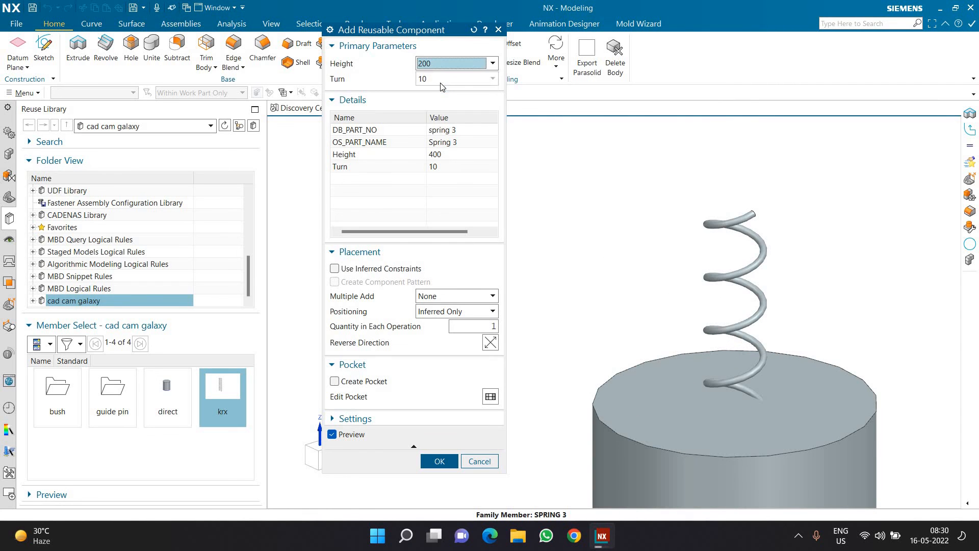
pyautogui.click(441, 78)
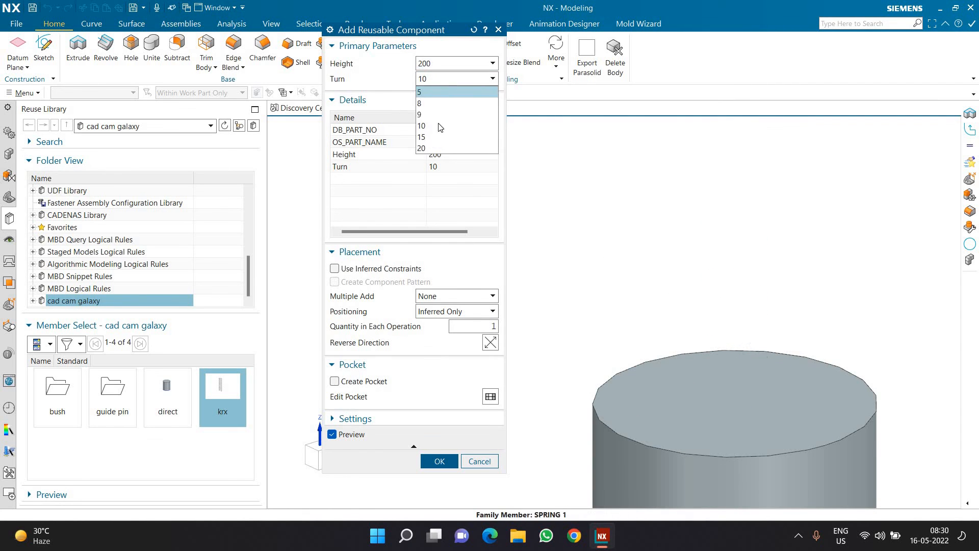
pyautogui.click(435, 81)
pyautogui.click(434, 65)
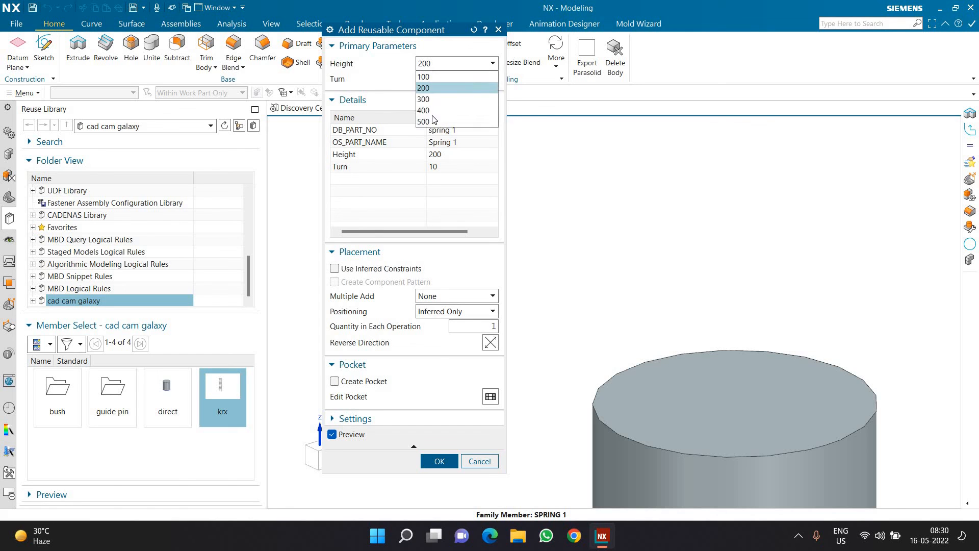
pyautogui.click(428, 119)
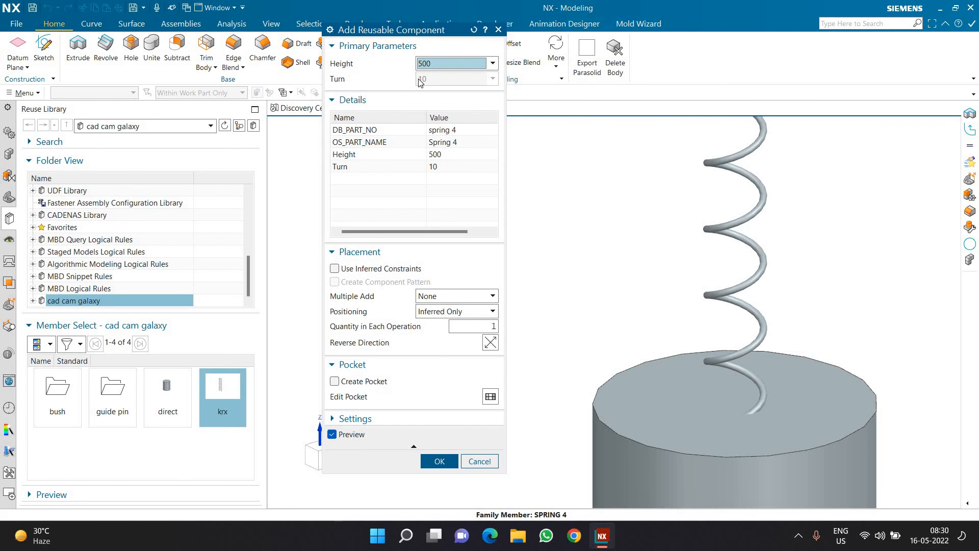
# Step: Set the spring's Height to 200 and Turn to 20, and add it to the assembly
pyautogui.click(437, 64)
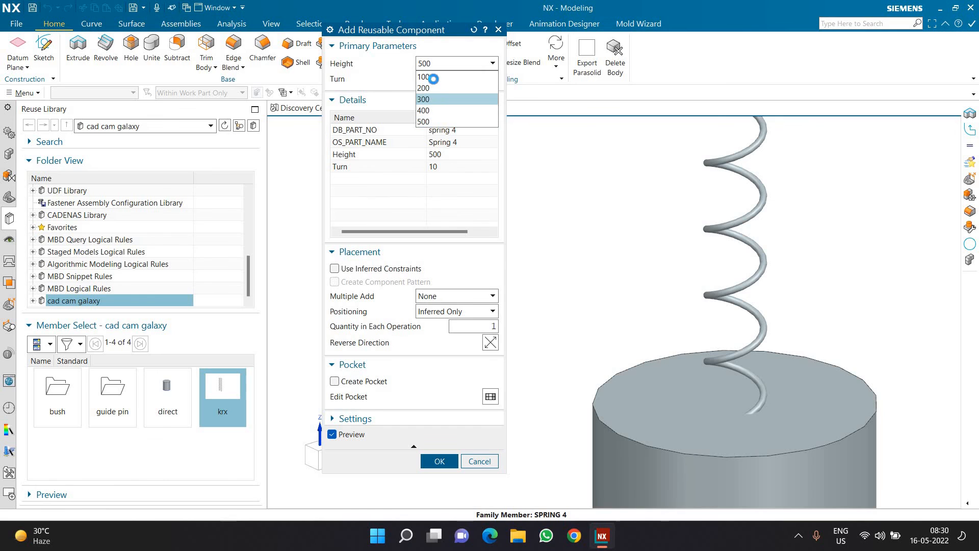
pyautogui.click(436, 87)
pyautogui.click(437, 81)
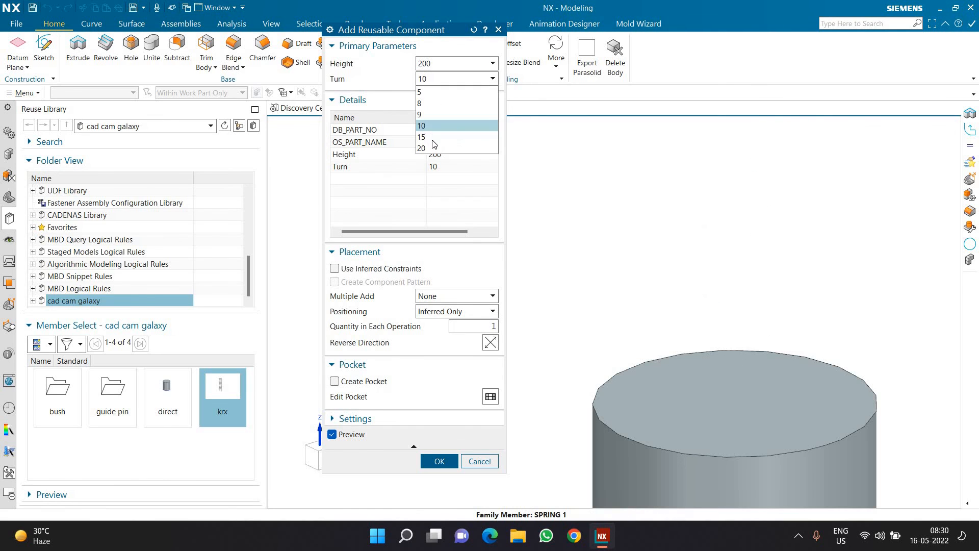
pyautogui.click(428, 148)
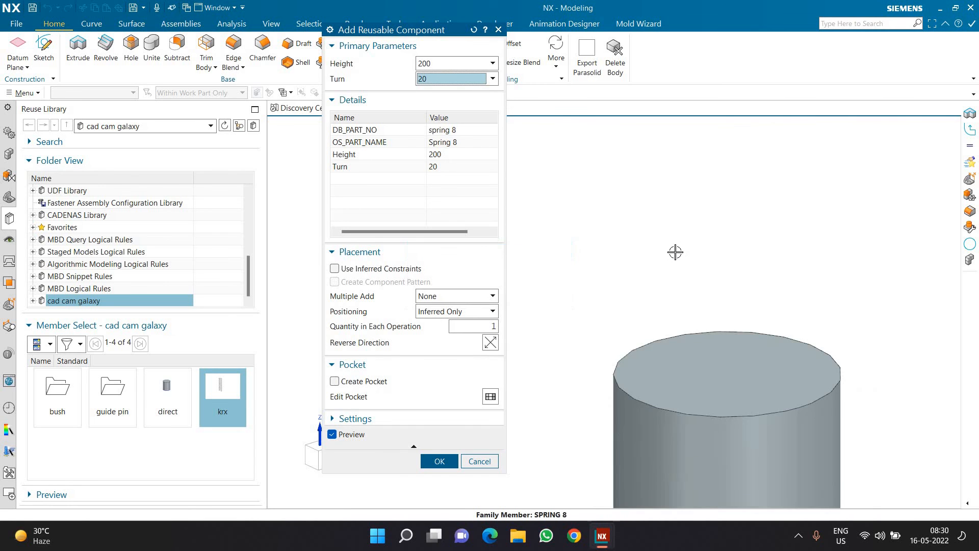
pyautogui.click(439, 462)
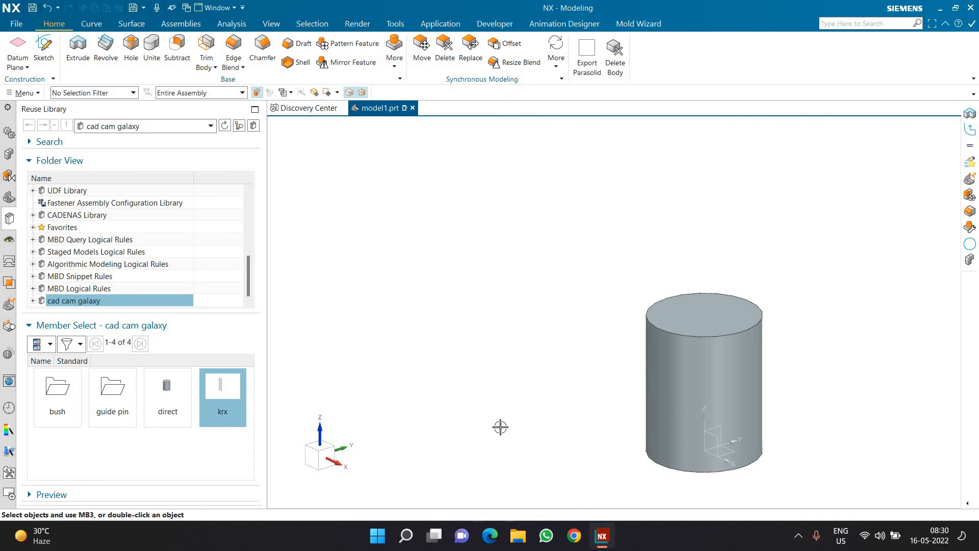
# Step: Hide the direct component in the assembly so that only the spring is displayed
pyautogui.click(9, 153)
pyautogui.click(44, 161)
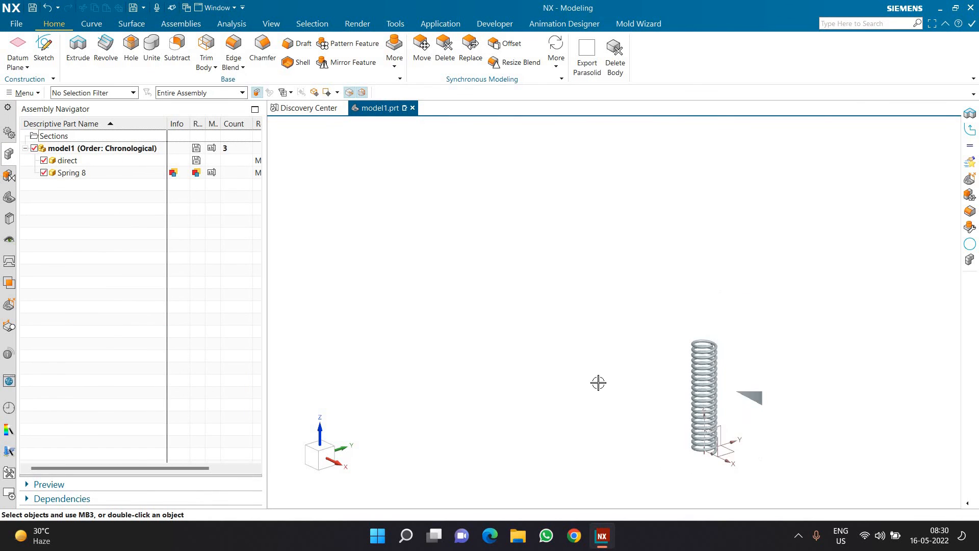
pyautogui.scroll(4, 717, 428)
pyautogui.scroll(-1, 652, 392)
pyautogui.keyDown('shift'); pyautogui.moveTo(652, 392); pyautogui.dragTo(606, 346, button='middle'); pyautogui.keyUp('shift')
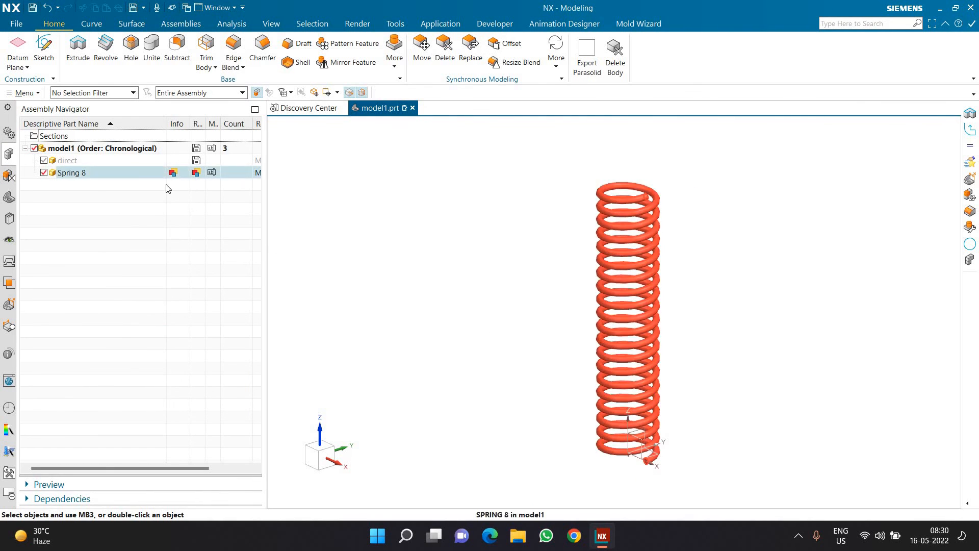
# Step: Edit the spring as a reusable component and set its Turn parameter to 8
pyautogui.rightClick(127, 177)
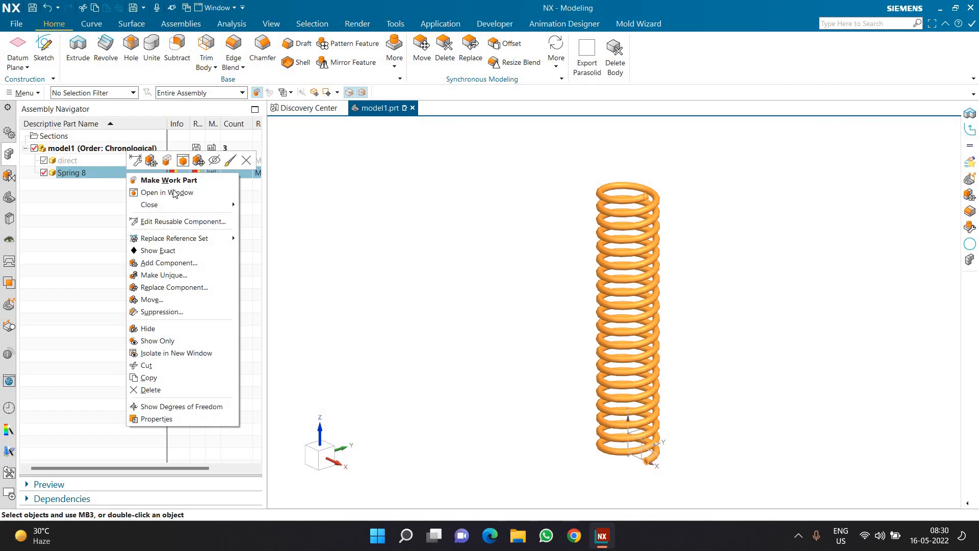
pyautogui.click(183, 222)
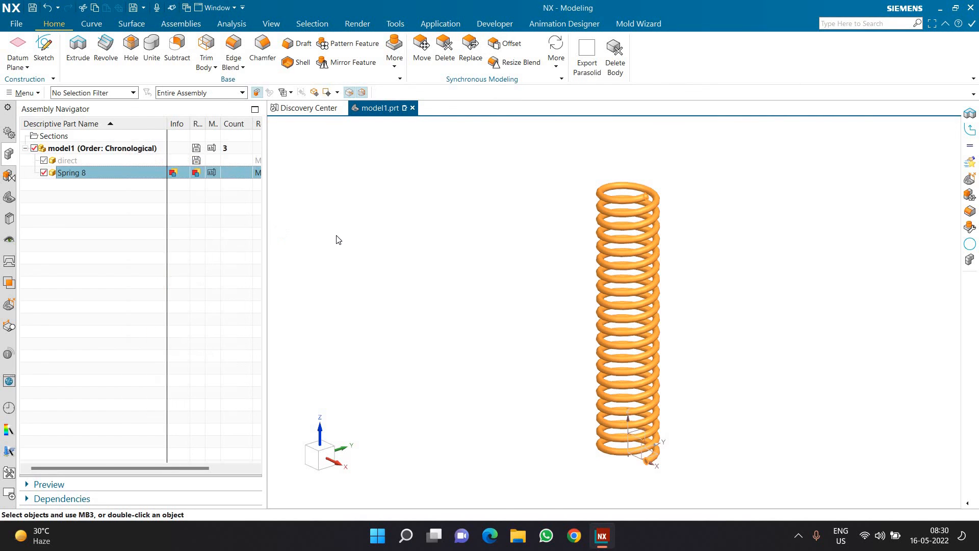
pyautogui.click(432, 78)
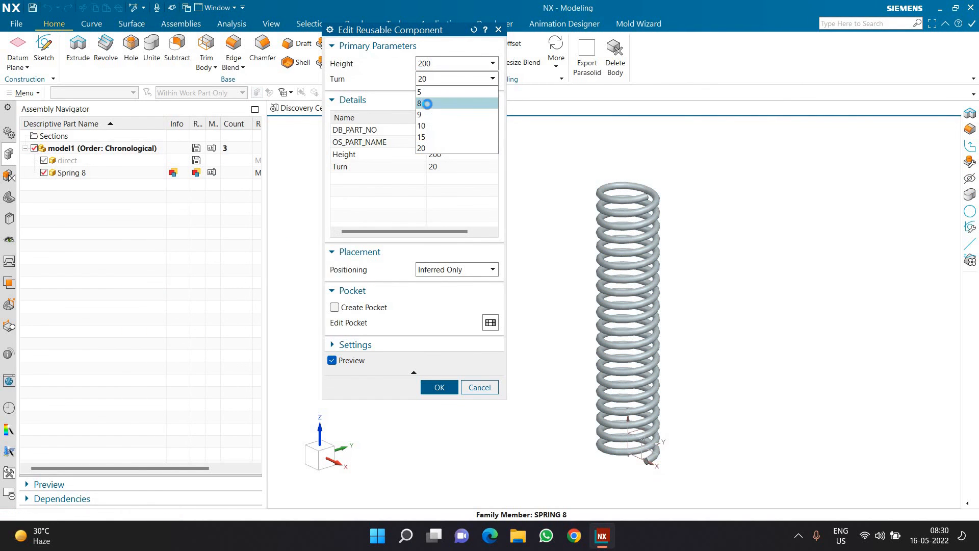
pyautogui.click(428, 104)
pyautogui.click(426, 390)
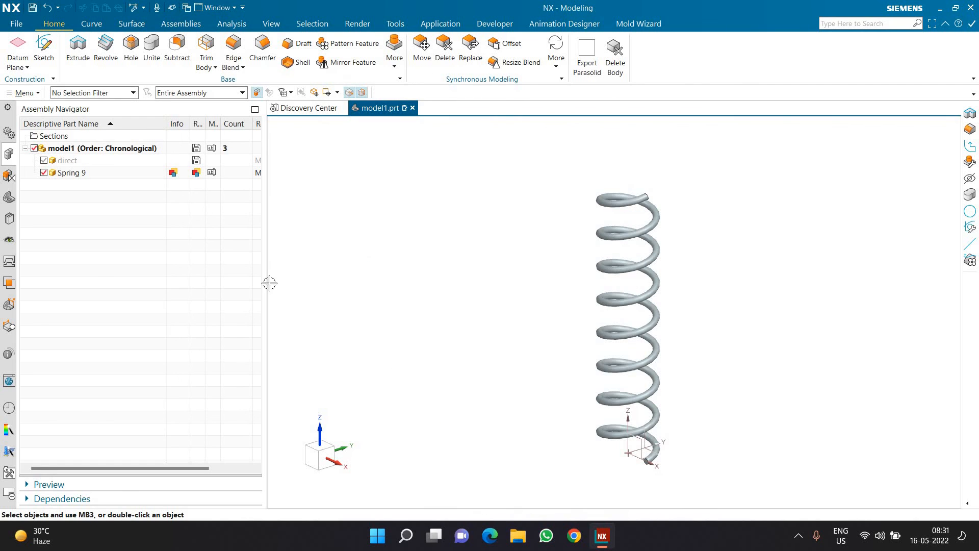
# Step: Edit the reusable spring component again and set its Height parameter to 100
pyautogui.rightClick(85, 173)
pyautogui.click(132, 223)
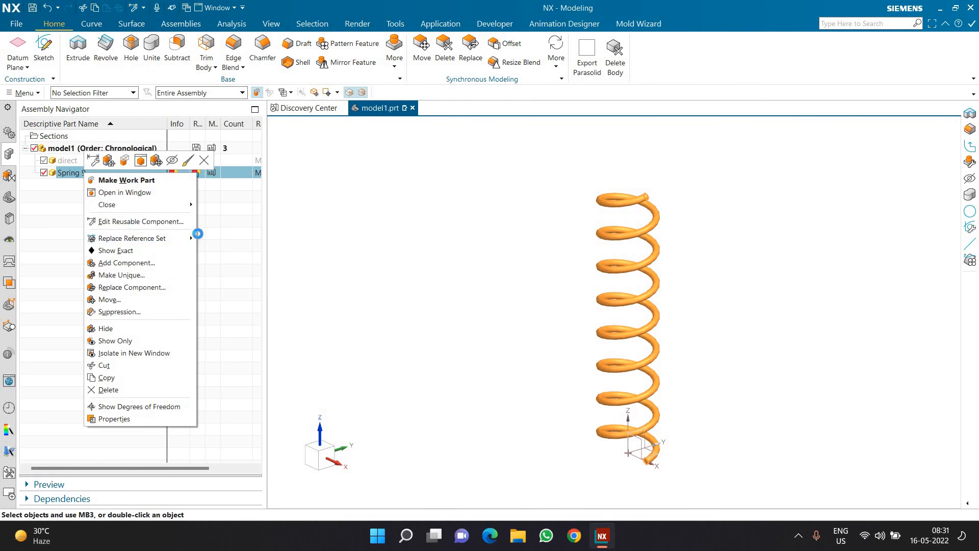
pyautogui.click(428, 67)
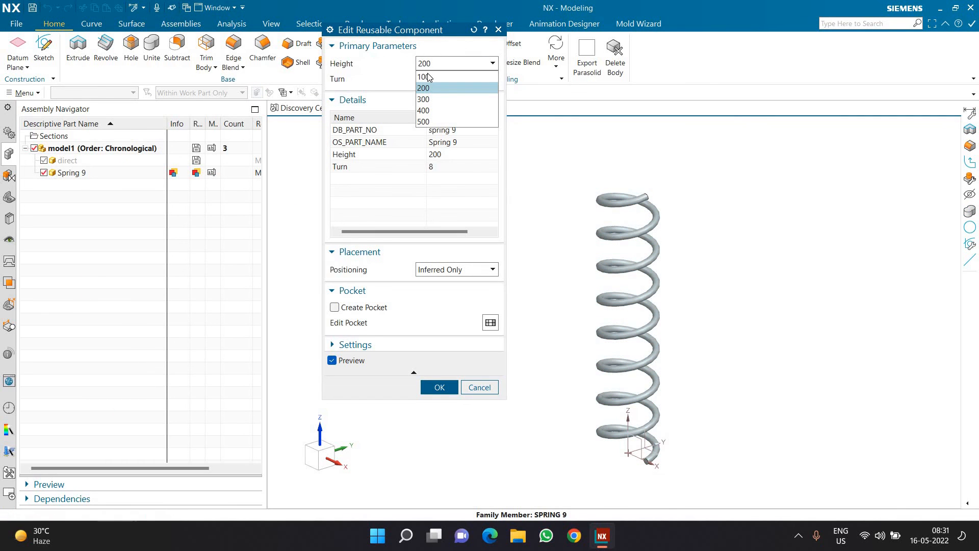
pyautogui.click(426, 80)
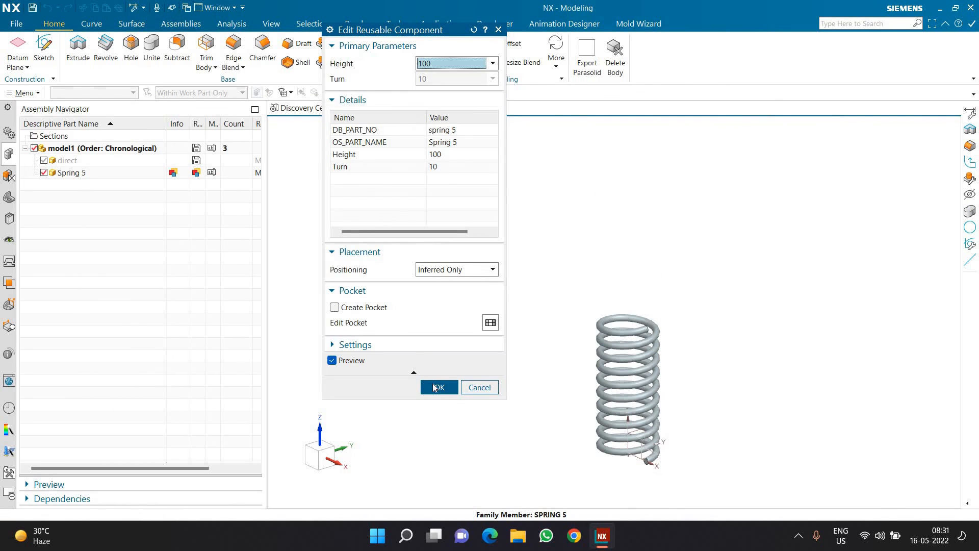
pyautogui.click(432, 387)
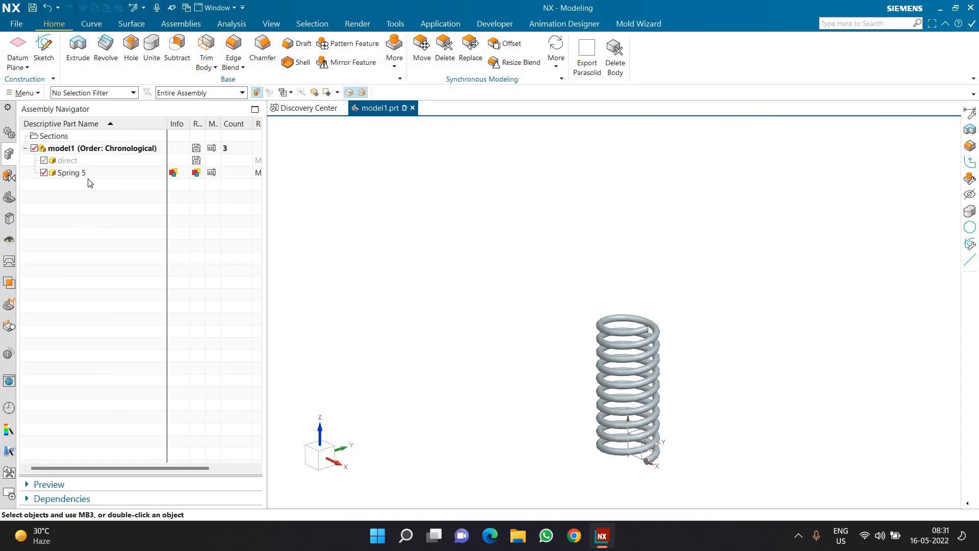
pyautogui.scroll(4, 653, 442)
pyautogui.click(653, 443)
pyautogui.press('Escape')
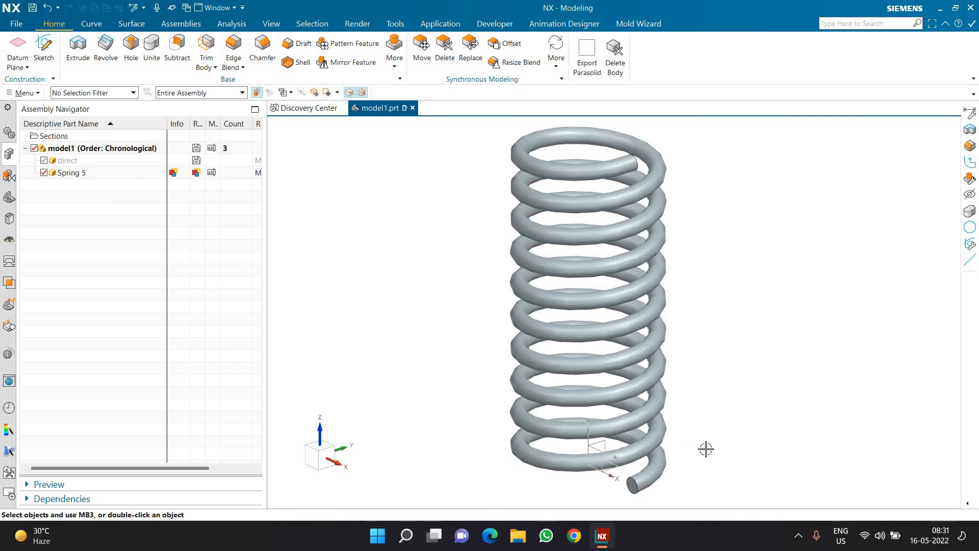
pyautogui.click(799, 537)
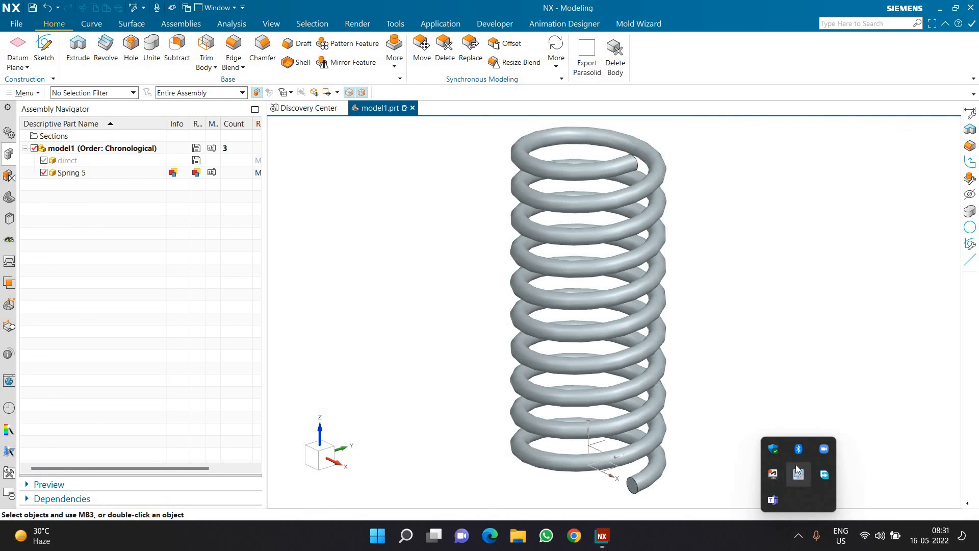